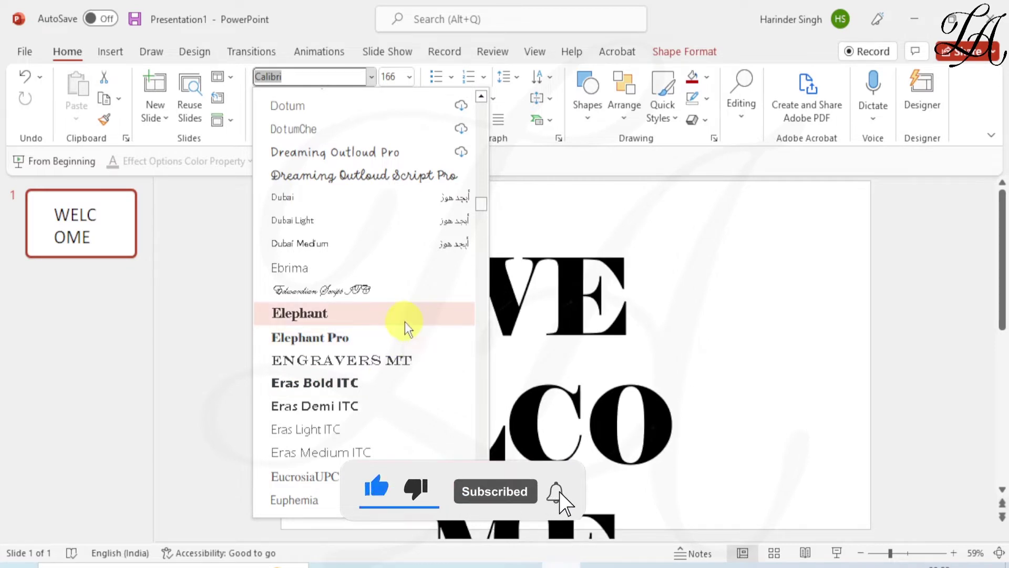
Step: Set the WELCOME text to the Elephant font and reduce its size to 115
{"action": "left_click", "coordinate": [405, 320]}
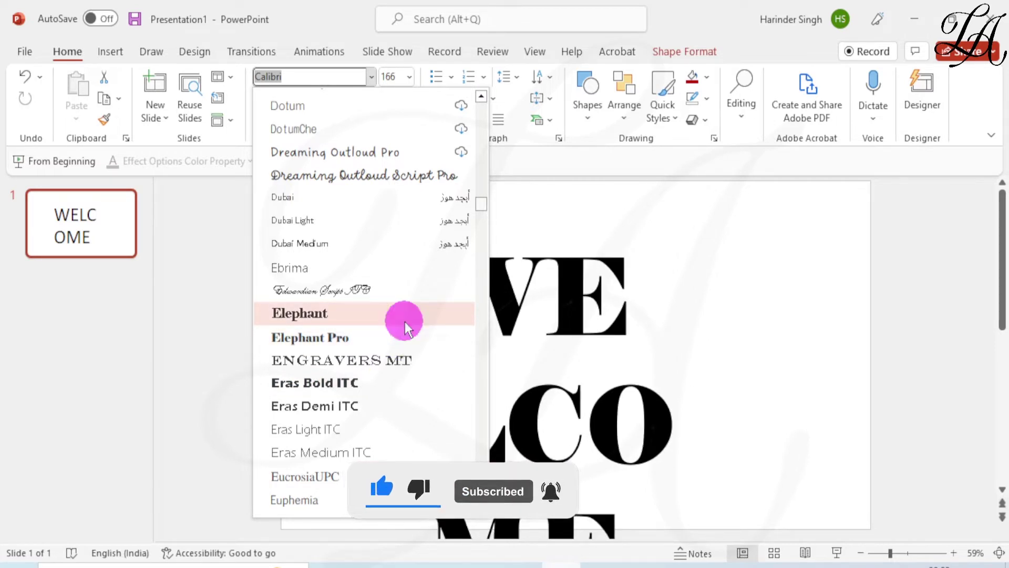
{"action": "left_click", "coordinate": [383, 119]}
{"action": "left_click", "coordinate": [384, 118]}
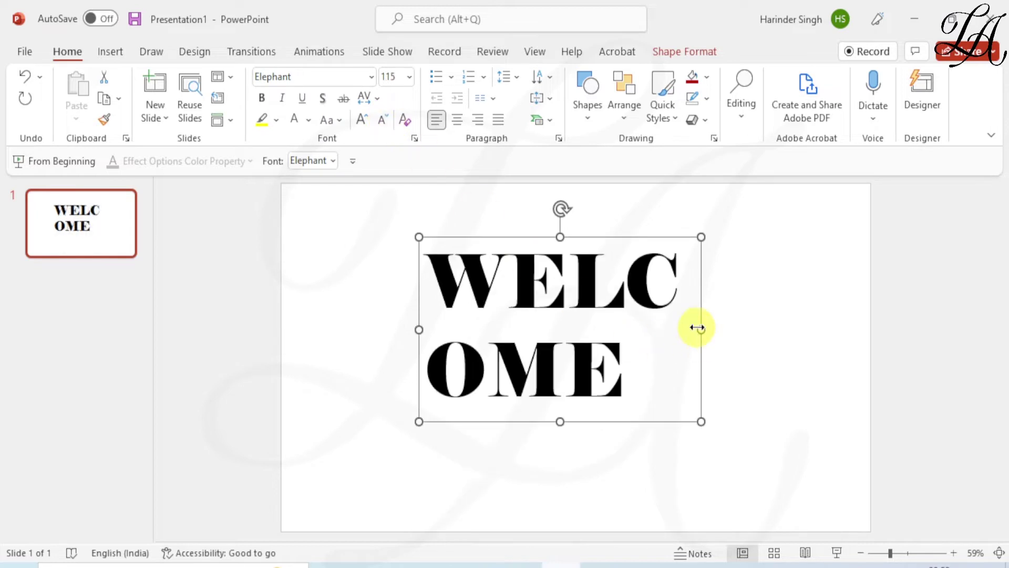
Step: Widen the text box to about 27 cm so that WELCOME fits on one line at font size 115
{"action": "left_click_drag", "start_coordinate": [701, 327], "coordinate": [804, 329]}
{"action": "left_click_drag", "start_coordinate": [419, 330], "coordinate": [358, 323]}
{"action": "left_click_drag", "start_coordinate": [637, 241], "coordinate": [636, 279]}
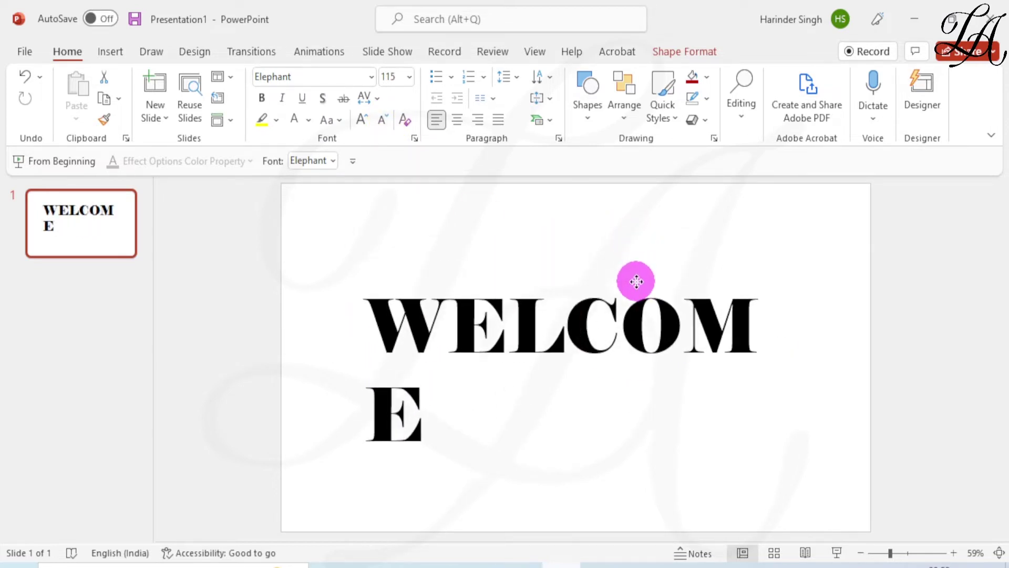
{"action": "left_click", "coordinate": [382, 121]}
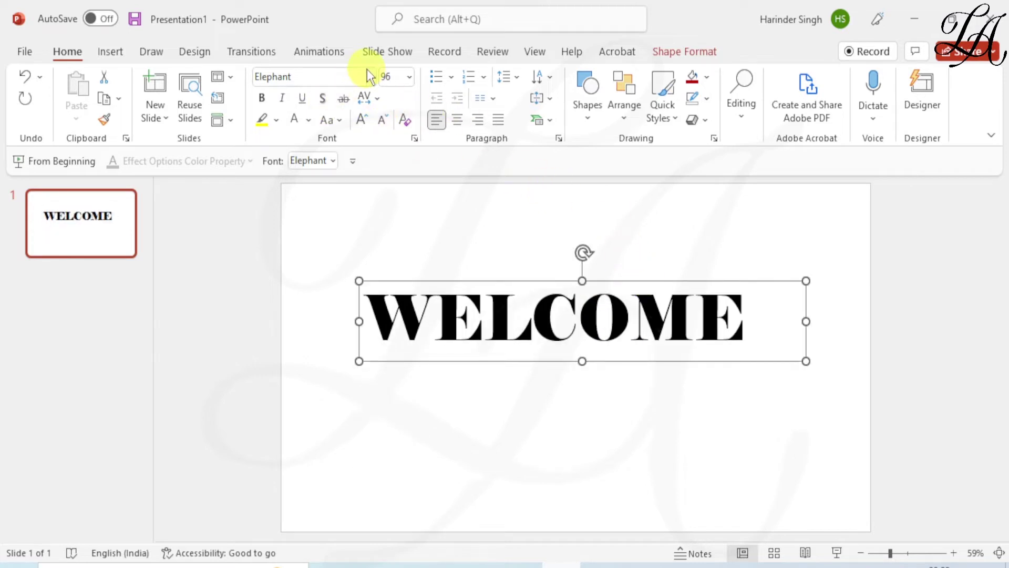
{"action": "left_click", "coordinate": [361, 124]}
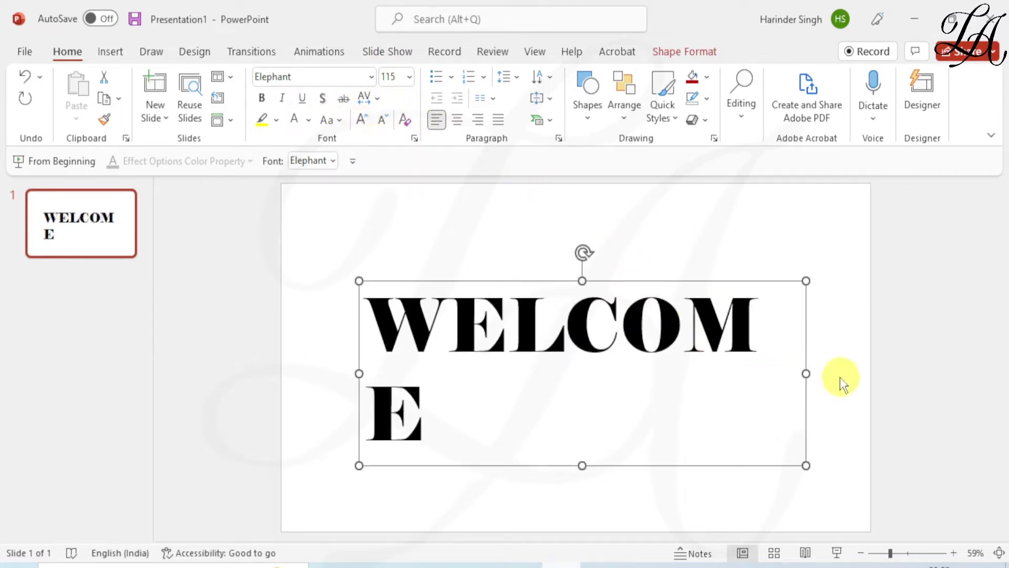
{"action": "left_click_drag", "start_coordinate": [811, 372], "coordinate": [829, 372]}
Step: Align the WELCOME text box to the horizontal centre and vertical middle of the slide
{"action": "left_click", "coordinate": [680, 52]}
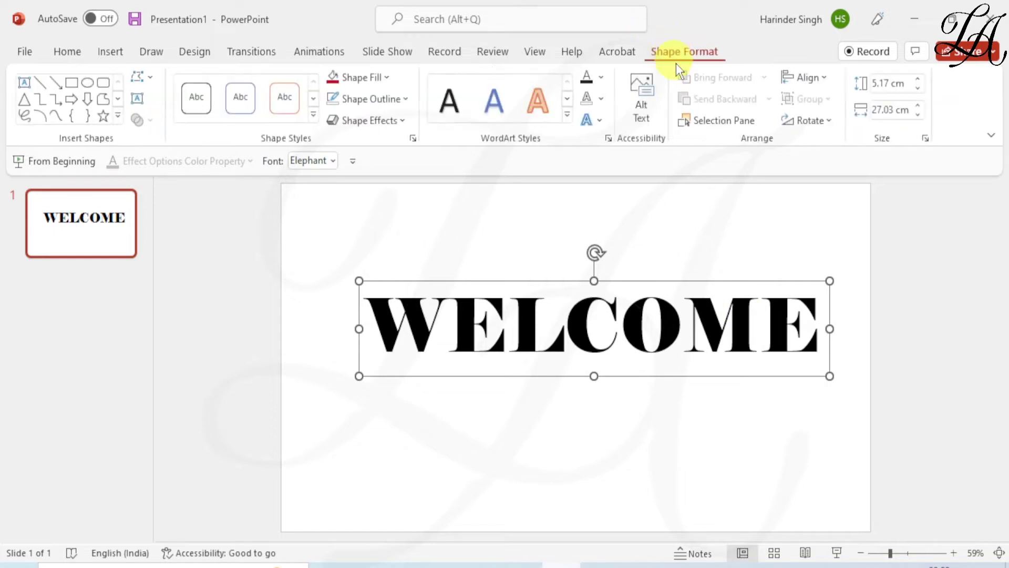
{"action": "left_click", "coordinate": [816, 78]}
{"action": "left_click", "coordinate": [812, 122]}
{"action": "left_click", "coordinate": [815, 78]}
{"action": "left_click", "coordinate": [817, 194]}
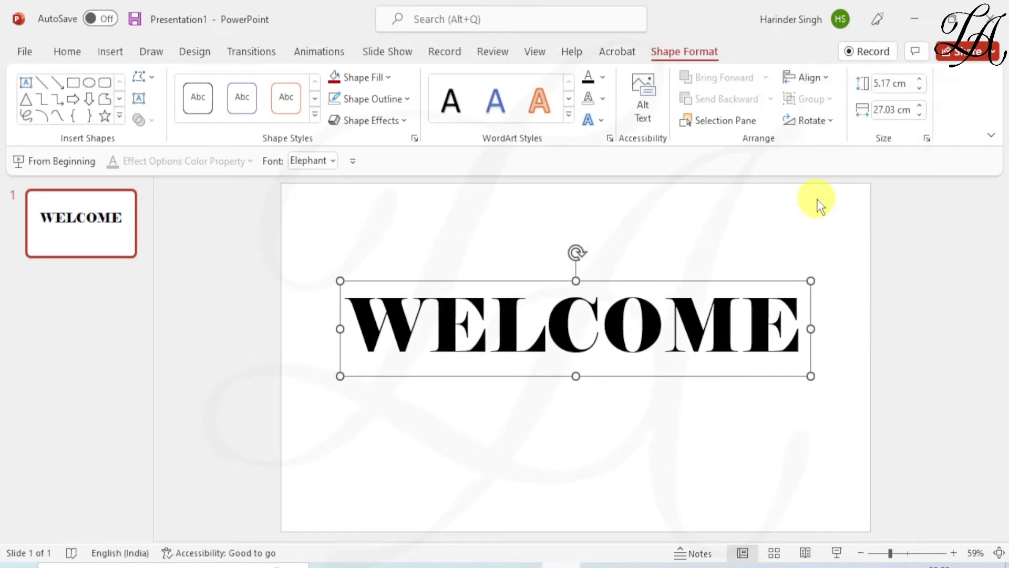
{"action": "left_click", "coordinate": [803, 257]}
{"action": "scroll", "coordinate": [803, 258], "scroll_direction": "down", "scroll_amount": 1}
Step: Change the font colour of the WELCOME text to red
{"action": "left_click", "coordinate": [592, 332]}
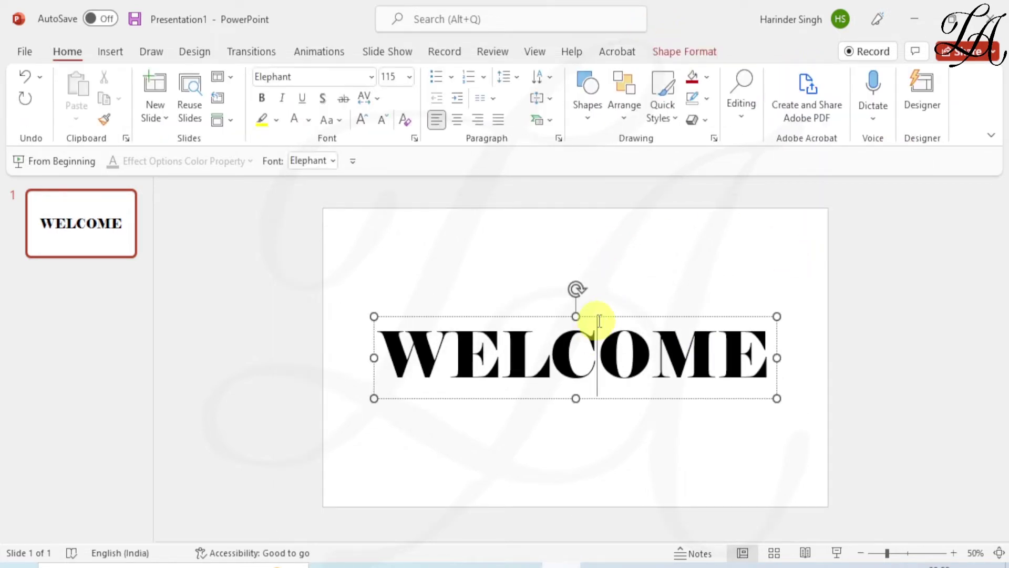
{"action": "left_click", "coordinate": [600, 318]}
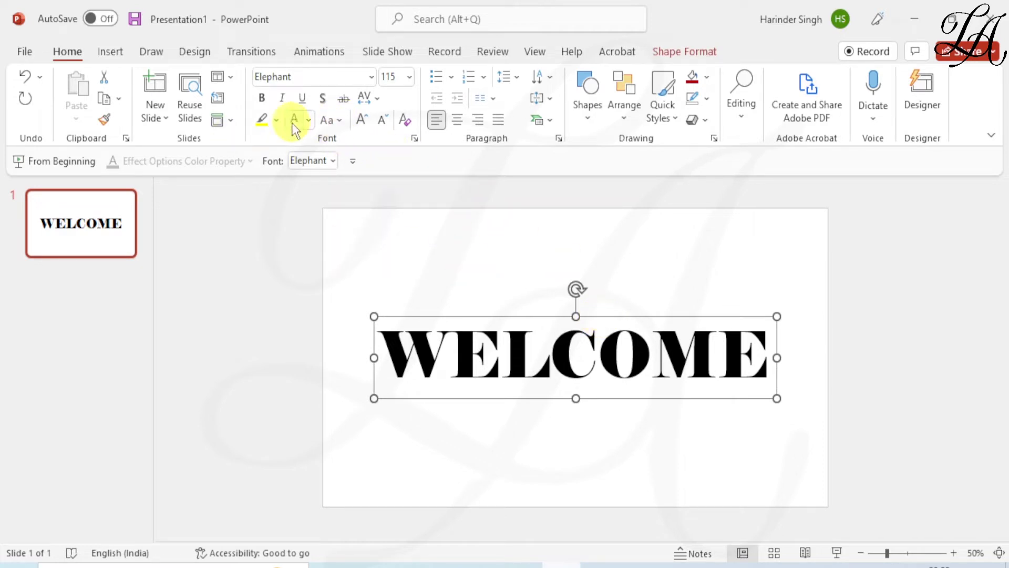
{"action": "left_click", "coordinate": [308, 121]}
{"action": "left_click", "coordinate": [302, 273]}
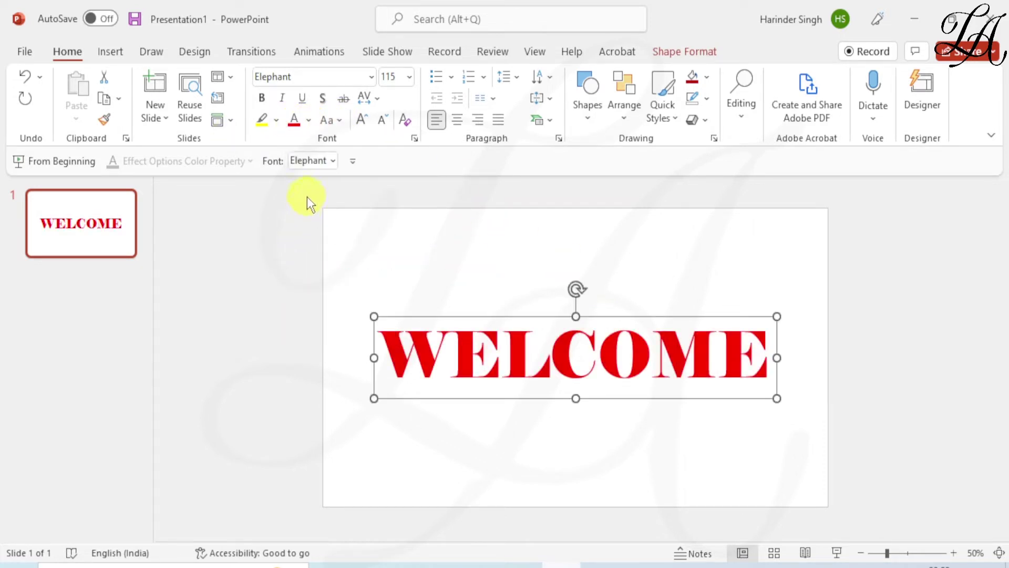
Step: Draw a rectangle covering the whole slide, about 33.9 by 19.1 cm, and send it behind the WELCOME text
{"action": "left_click", "coordinate": [588, 113]}
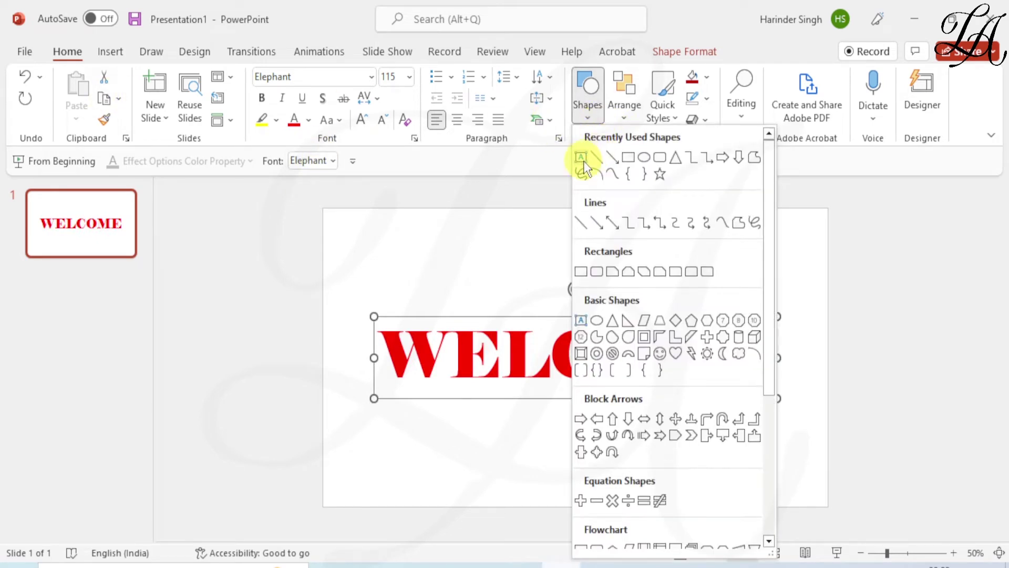
{"action": "left_click", "coordinate": [626, 157]}
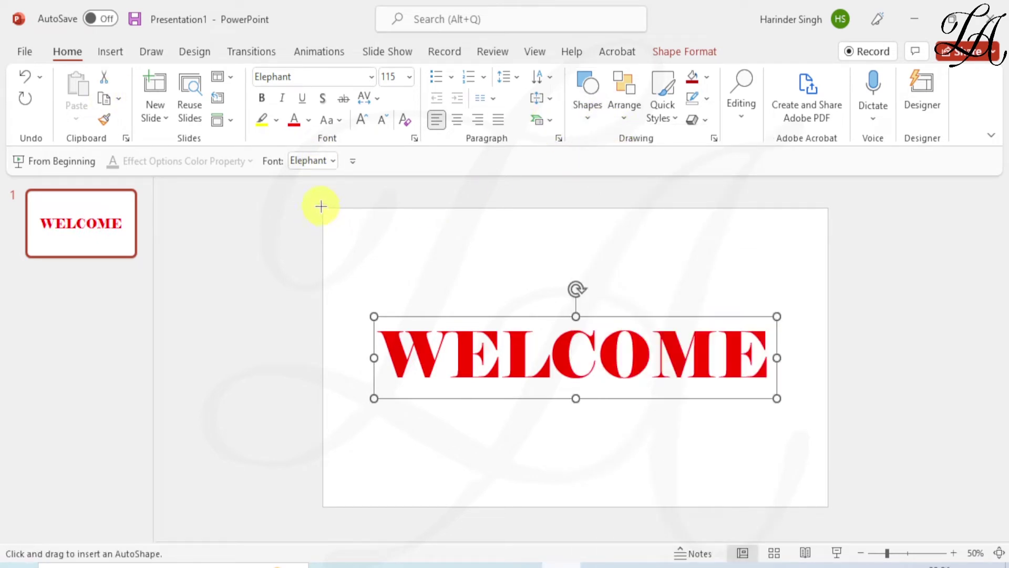
{"action": "left_click_drag", "start_coordinate": [321, 206], "coordinate": [829, 517]}
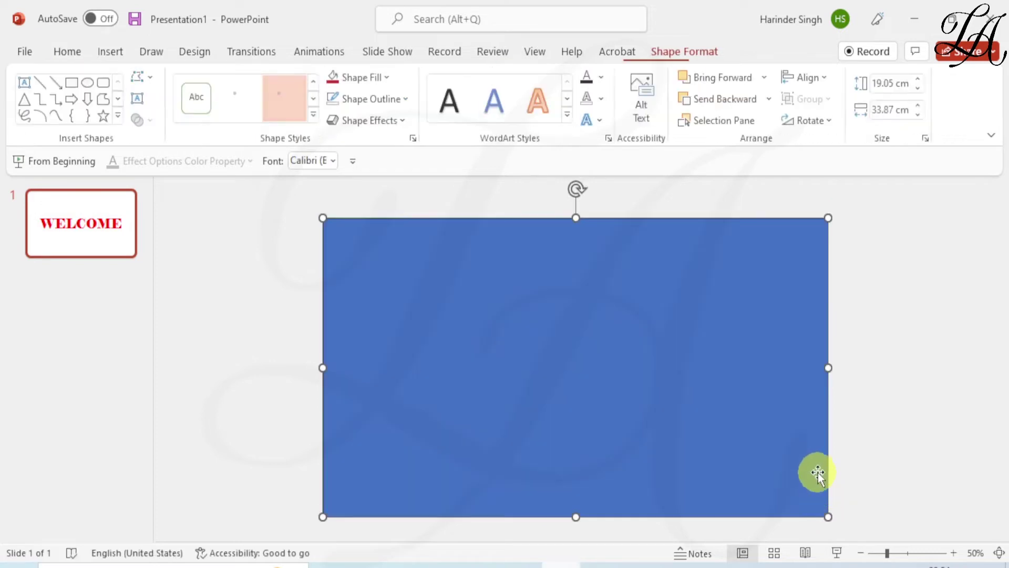
{"action": "right_click", "coordinate": [790, 430]}
{"action": "left_click", "coordinate": [855, 229]}
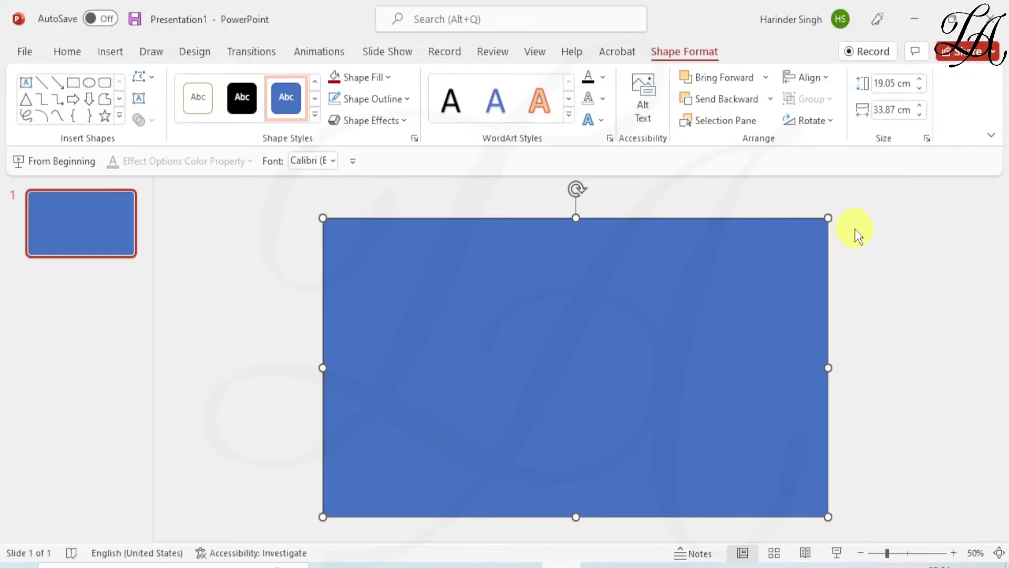
Step: Fill the full-slide rectangle with black and remove its outline
{"action": "left_click", "coordinate": [390, 79]}
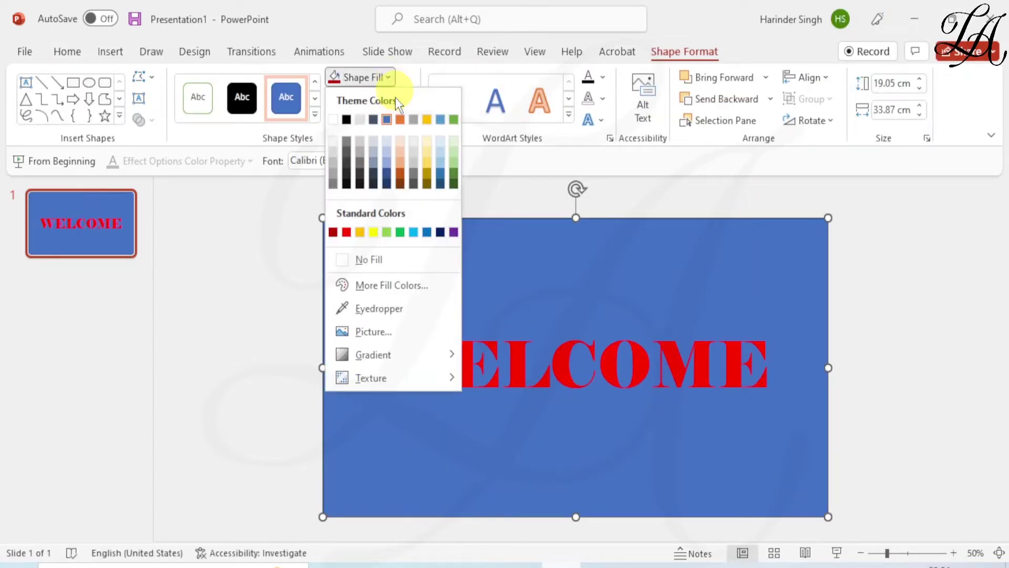
{"action": "left_click", "coordinate": [345, 119]}
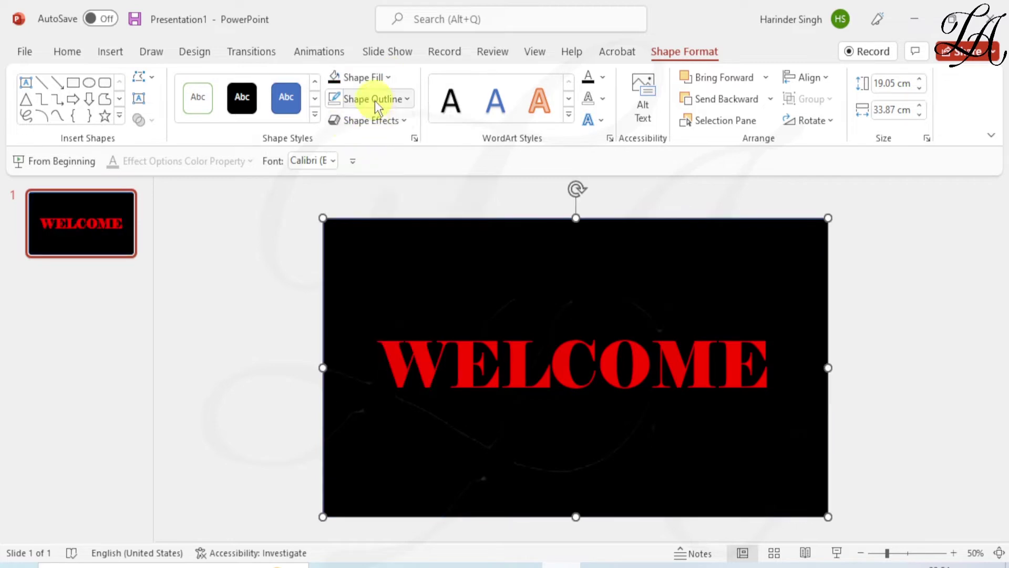
{"action": "left_click", "coordinate": [406, 101]}
{"action": "left_click", "coordinate": [370, 287]}
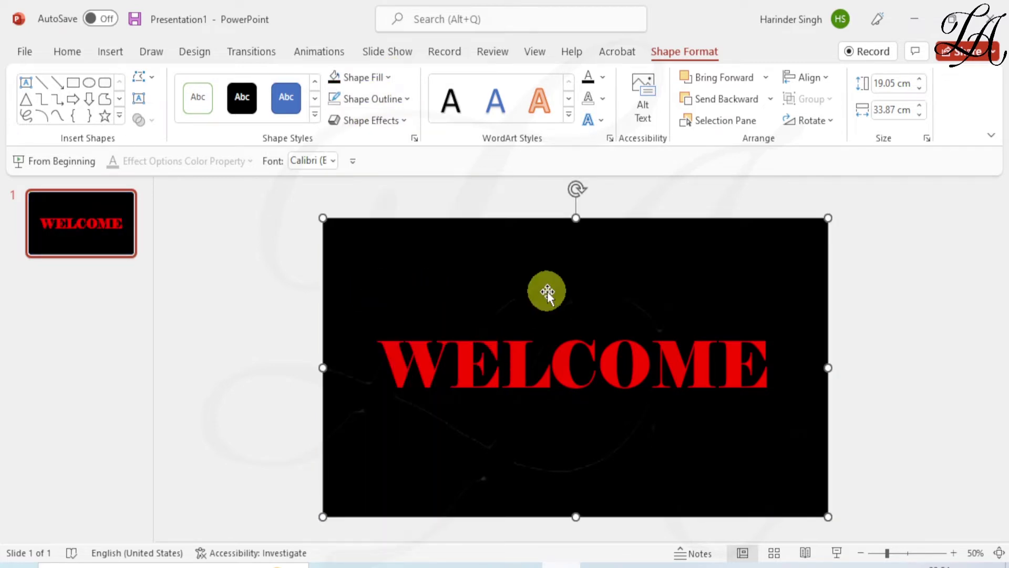
Step: Select the black rectangle and then the WELCOME text, and subtract the text from the rectangle
{"action": "left_click", "coordinate": [552, 349]}
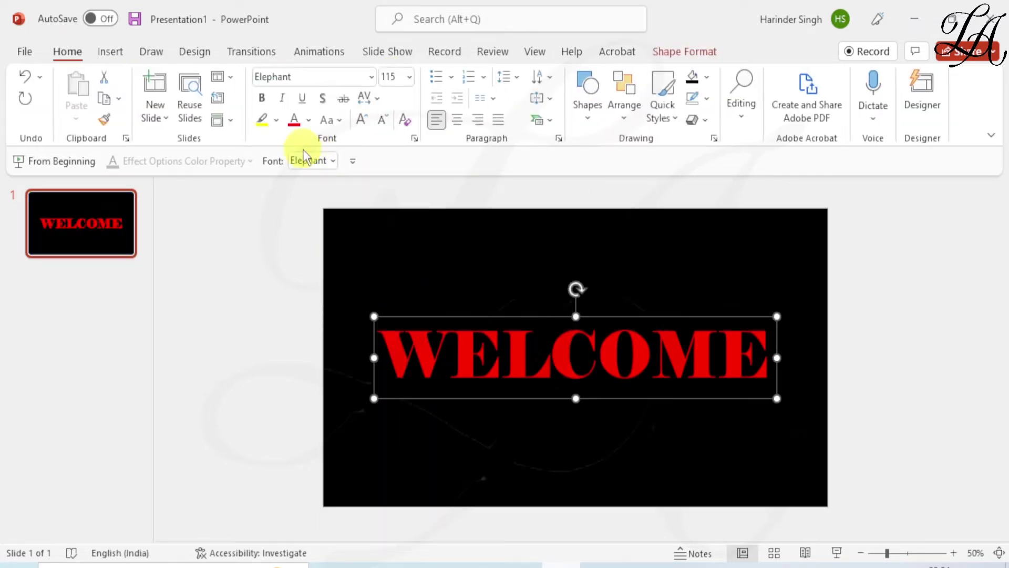
{"action": "left_click", "coordinate": [436, 240]}
{"action": "left_click", "coordinate": [520, 355], "text": "shift"}
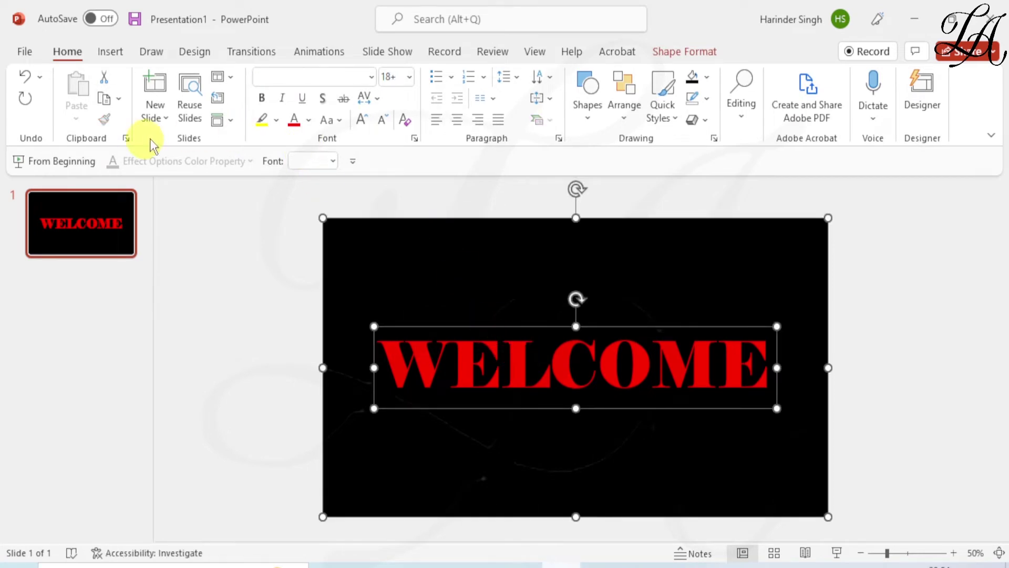
{"action": "left_click", "coordinate": [704, 53]}
{"action": "left_click", "coordinate": [144, 120]}
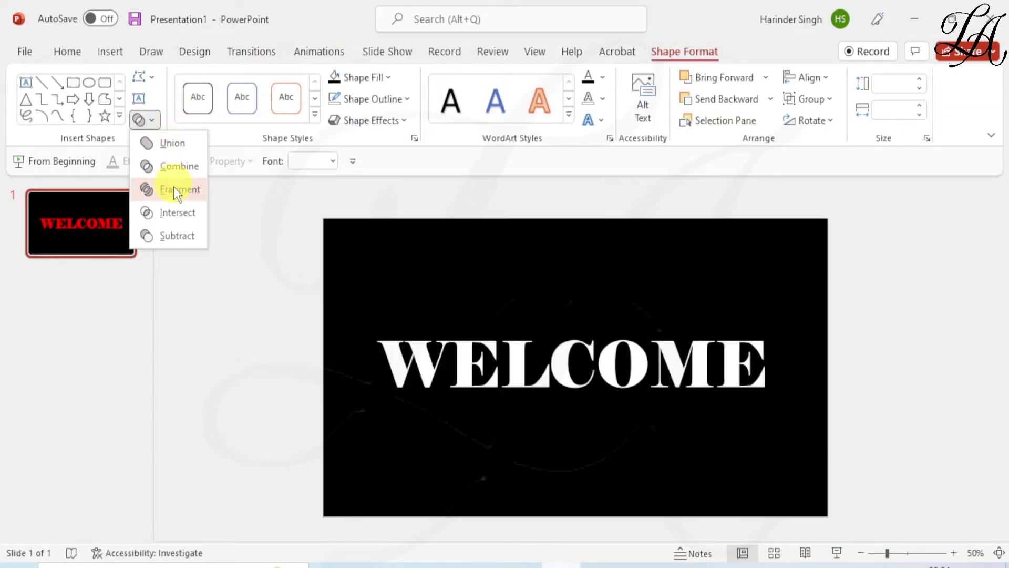
{"action": "left_click", "coordinate": [174, 232]}
{"action": "left_click", "coordinate": [242, 301]}
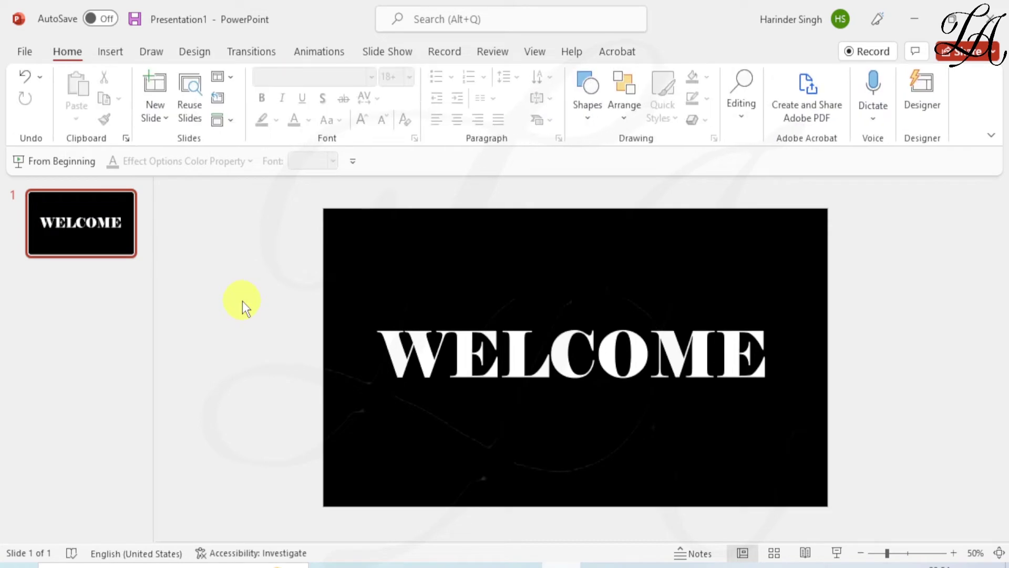
Step: Draw a closed freeform about 36.7 by 10.9 cm over the slide's lower half, its jagged upper edge crossing WELCOME, and fill it light blue
{"action": "scroll", "coordinate": [242, 300], "scroll_direction": "down", "scroll_amount": 2}
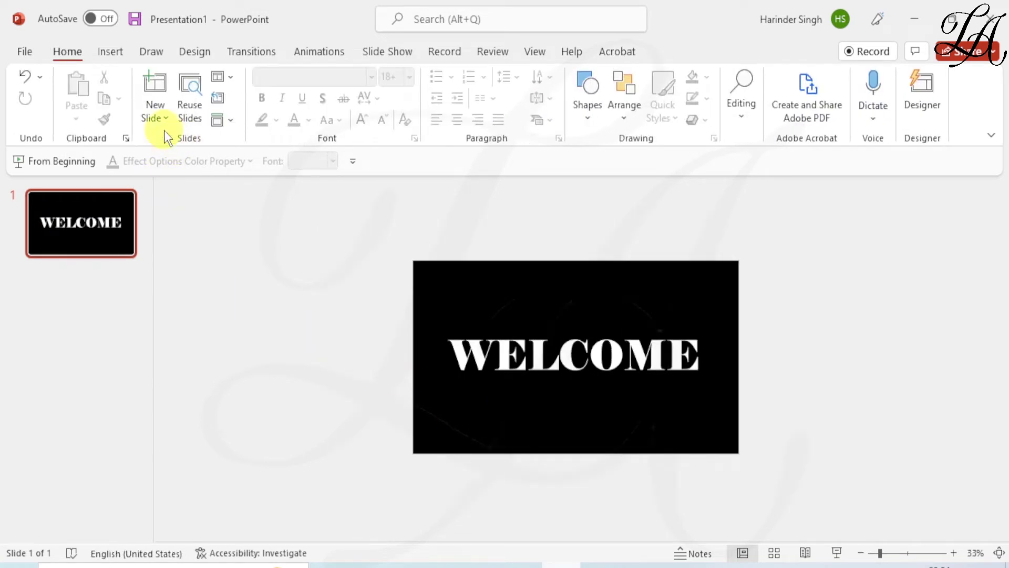
{"action": "left_click", "coordinate": [583, 115]}
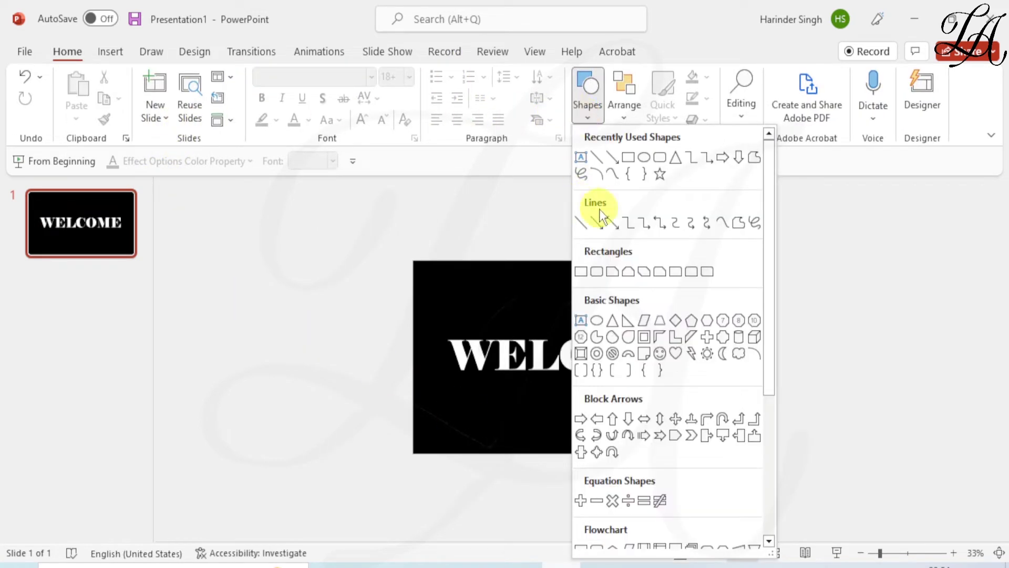
{"action": "left_click", "coordinate": [742, 224]}
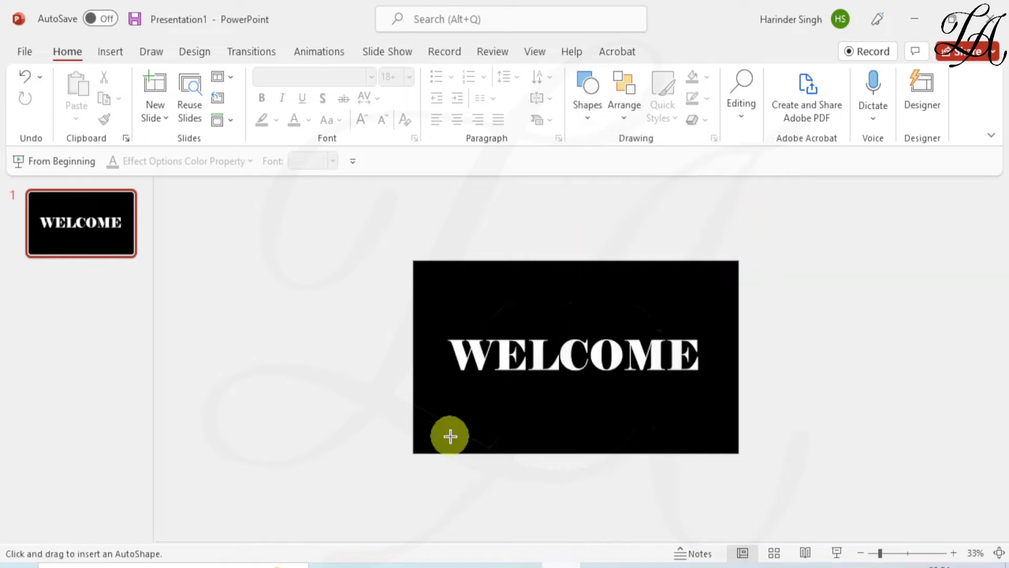
{"action": "scroll", "coordinate": [405, 452], "scroll_direction": "up", "scroll_amount": 2}
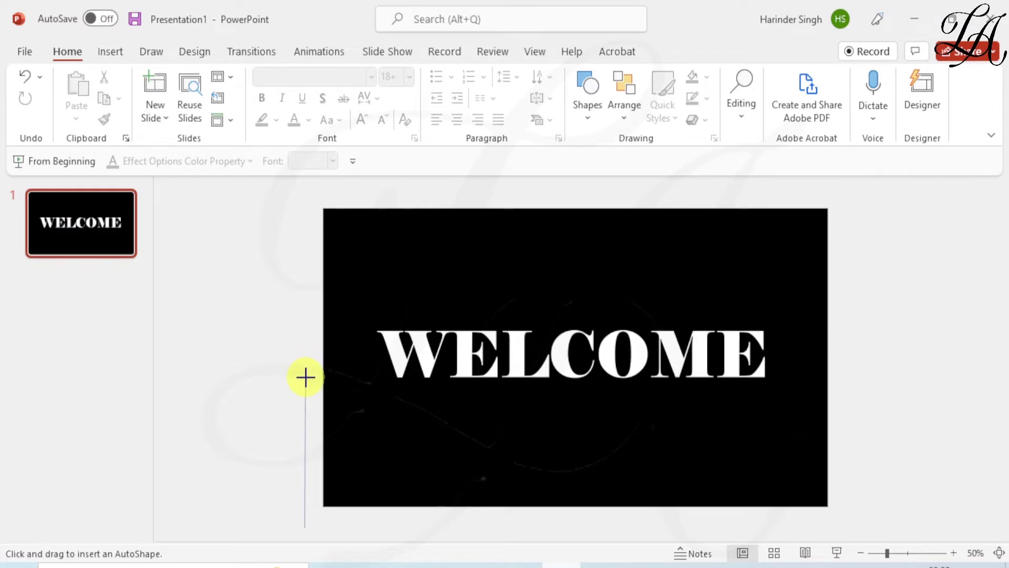
{"action": "left_click", "coordinate": [305, 378]}
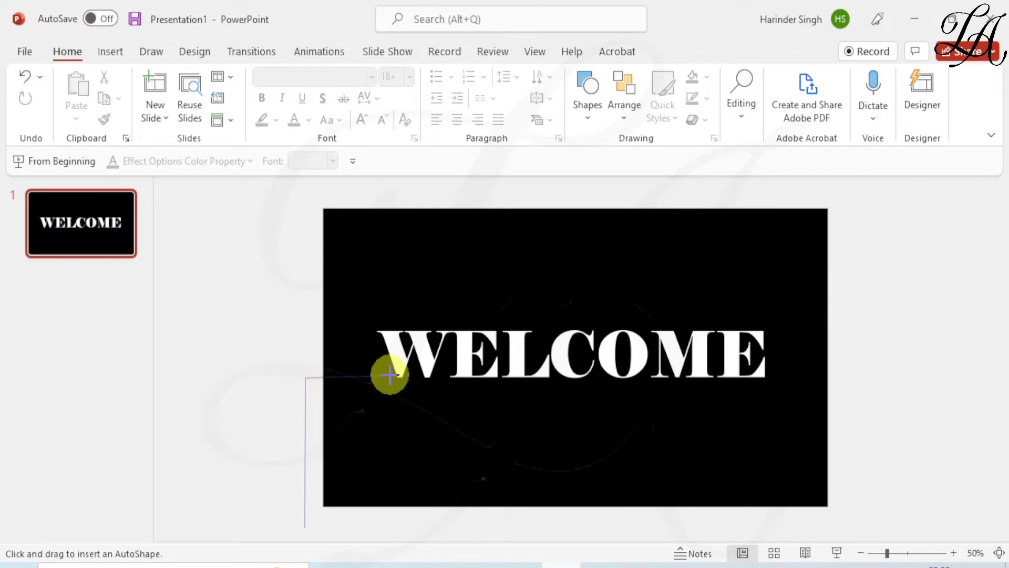
{"action": "left_click", "coordinate": [410, 375]}
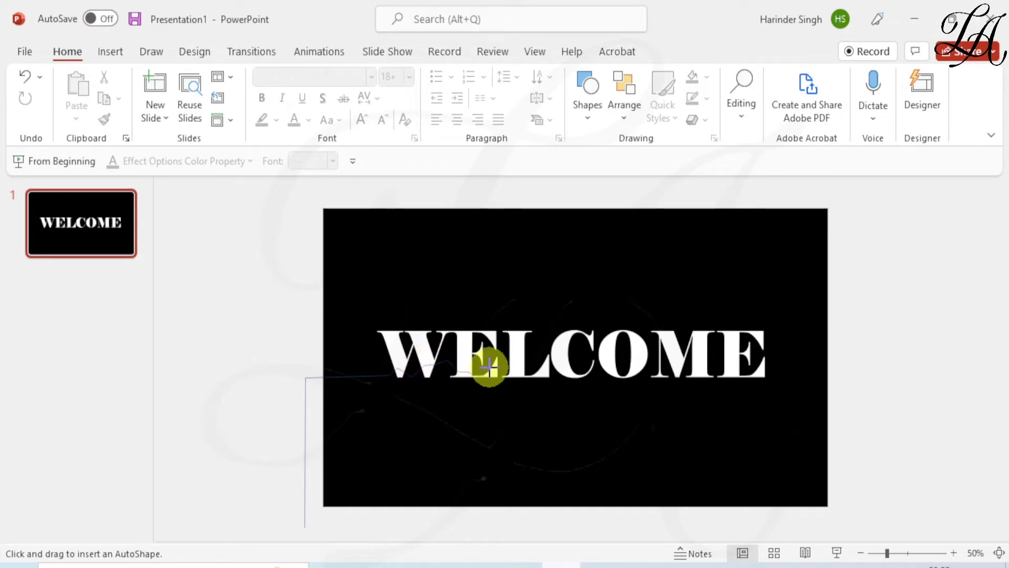
{"action": "left_click", "coordinate": [540, 373]}
{"action": "left_click", "coordinate": [555, 366]}
{"action": "left_click", "coordinate": [569, 365]}
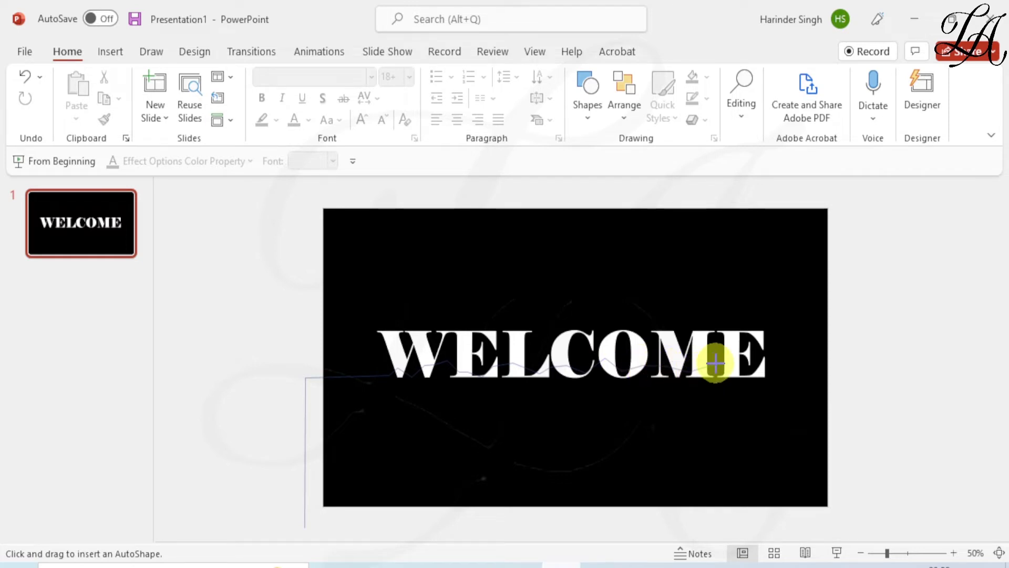
{"action": "left_click", "coordinate": [748, 364]}
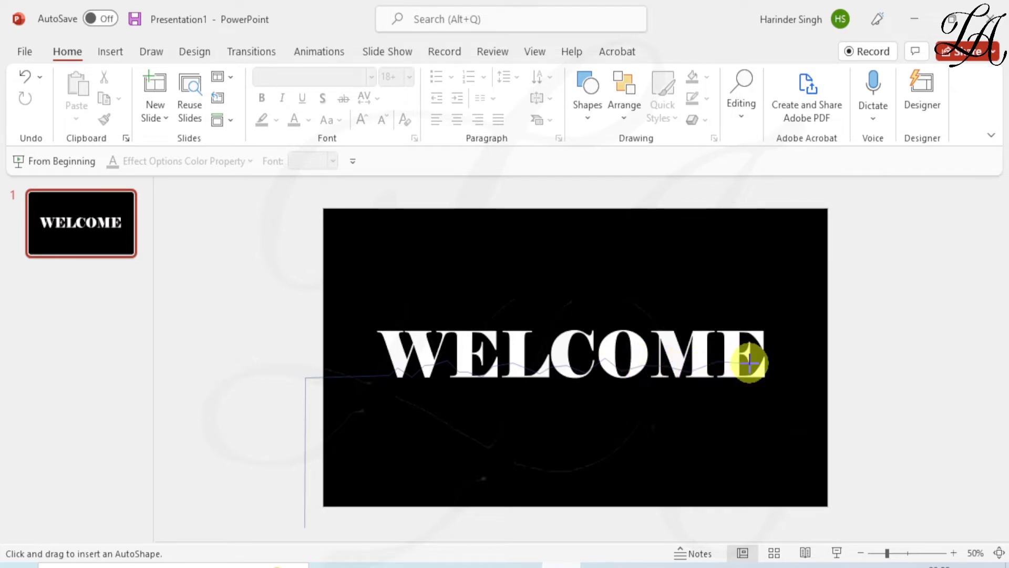
{"action": "left_click", "coordinate": [780, 380]}
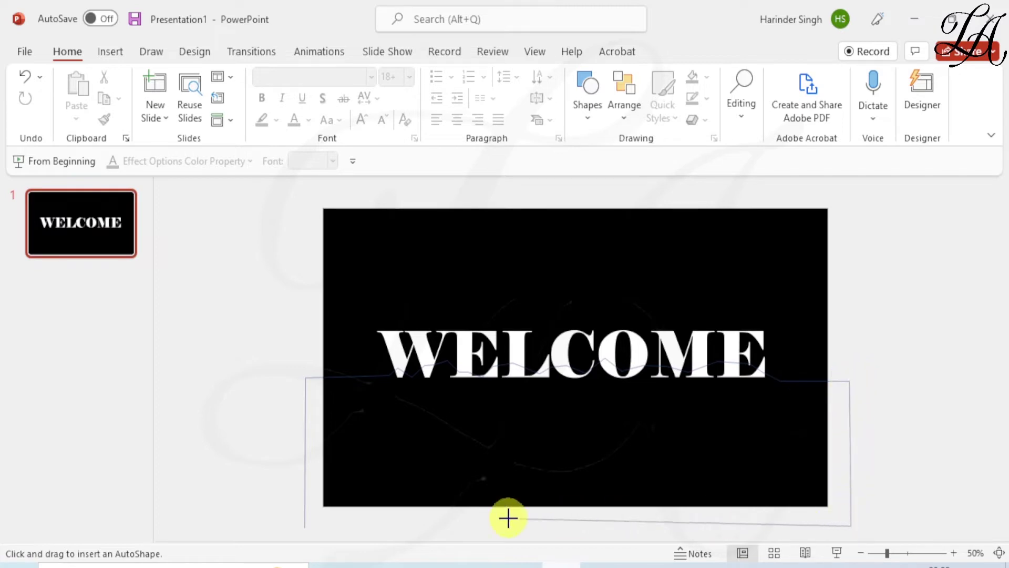
{"action": "left_click", "coordinate": [304, 525]}
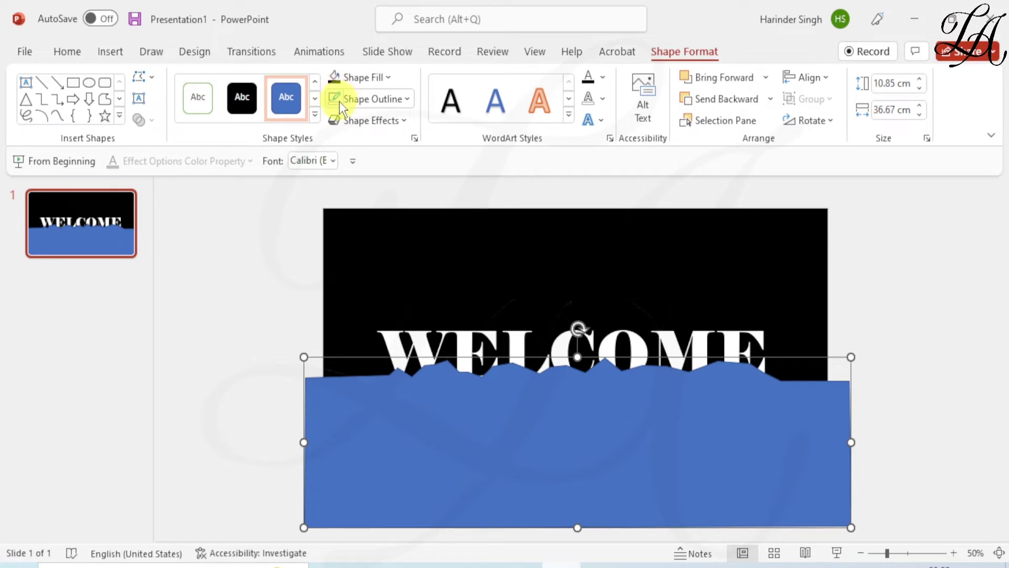
{"action": "left_click", "coordinate": [368, 83]}
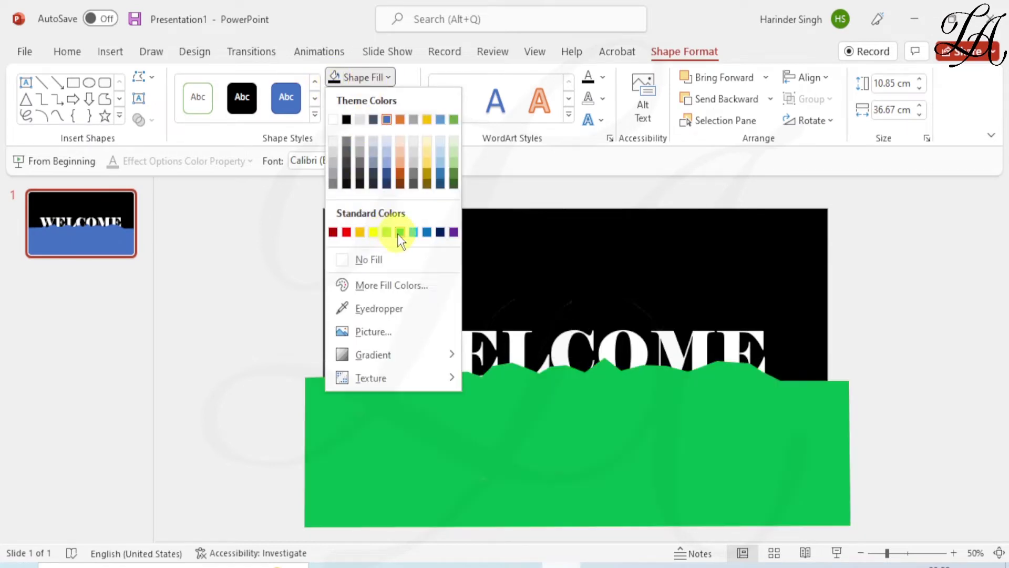
{"action": "left_click", "coordinate": [413, 233]}
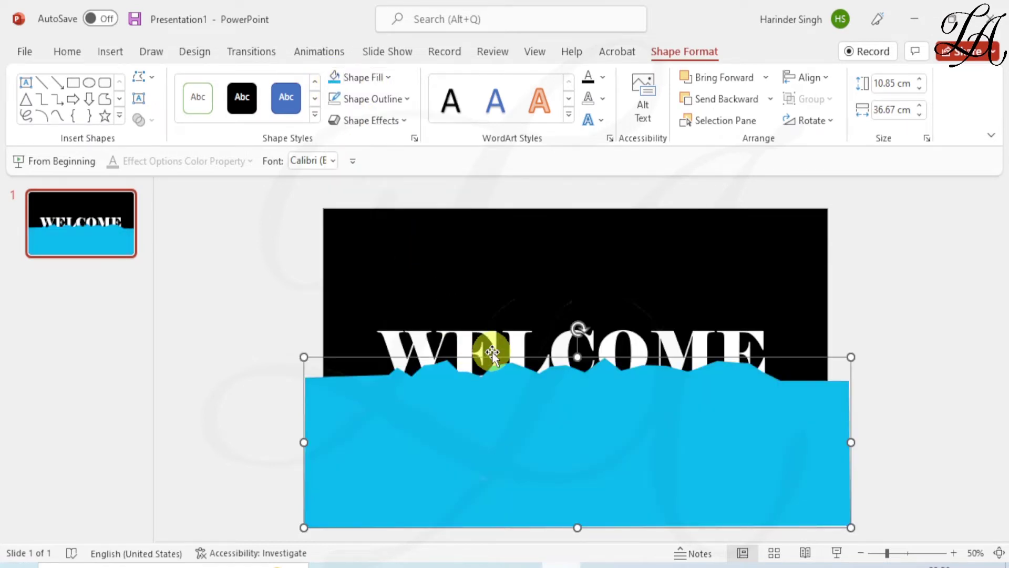
Step: Hide the light blue freeform and rename the black WELCOME cover BG in the object list
{"action": "left_click", "coordinate": [750, 121]}
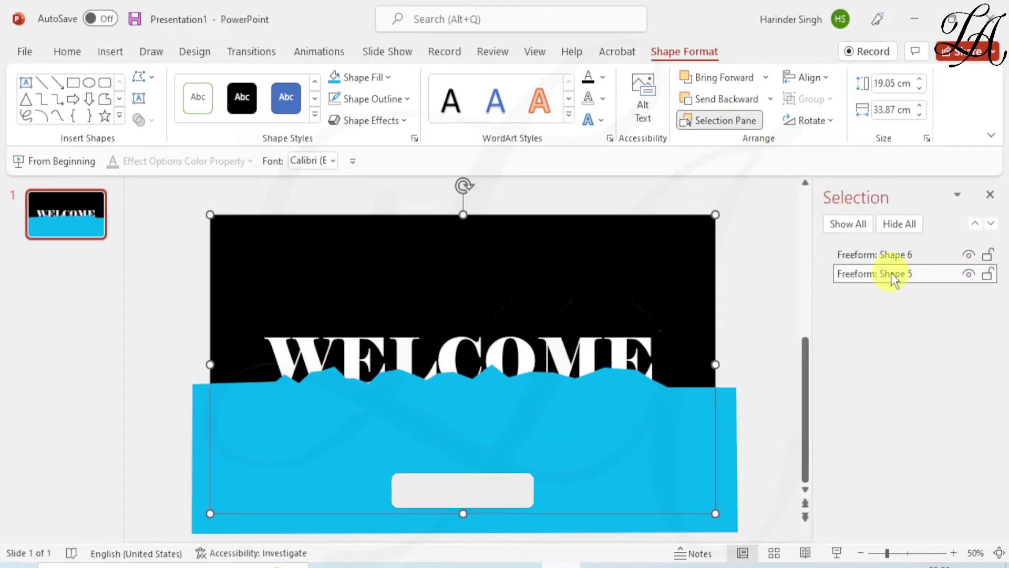
{"action": "left_click", "coordinate": [968, 254]}
{"action": "left_click", "coordinate": [870, 274]}
{"action": "double_click", "coordinate": [870, 275]}
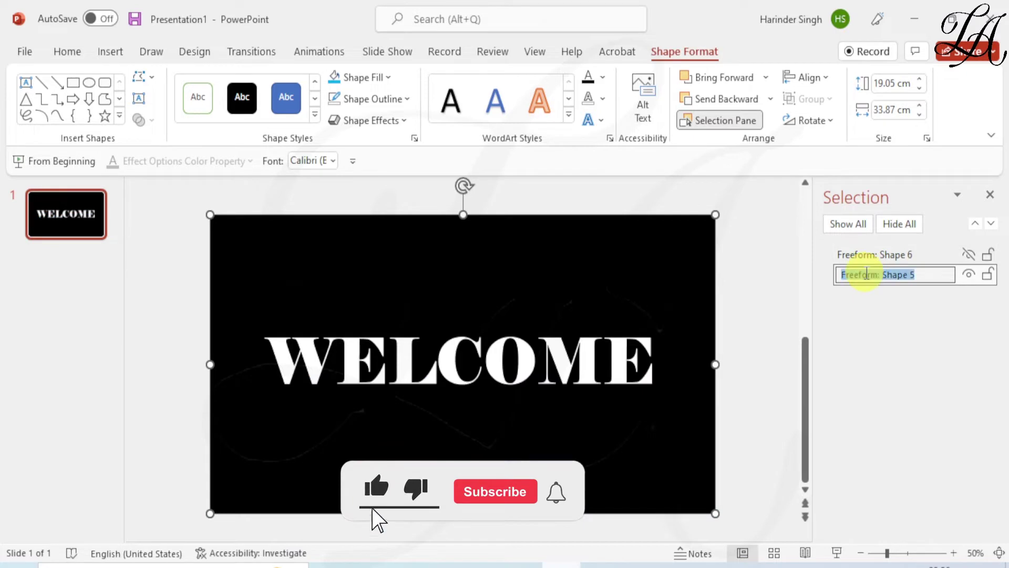
{"action": "type", "text": "BG"}
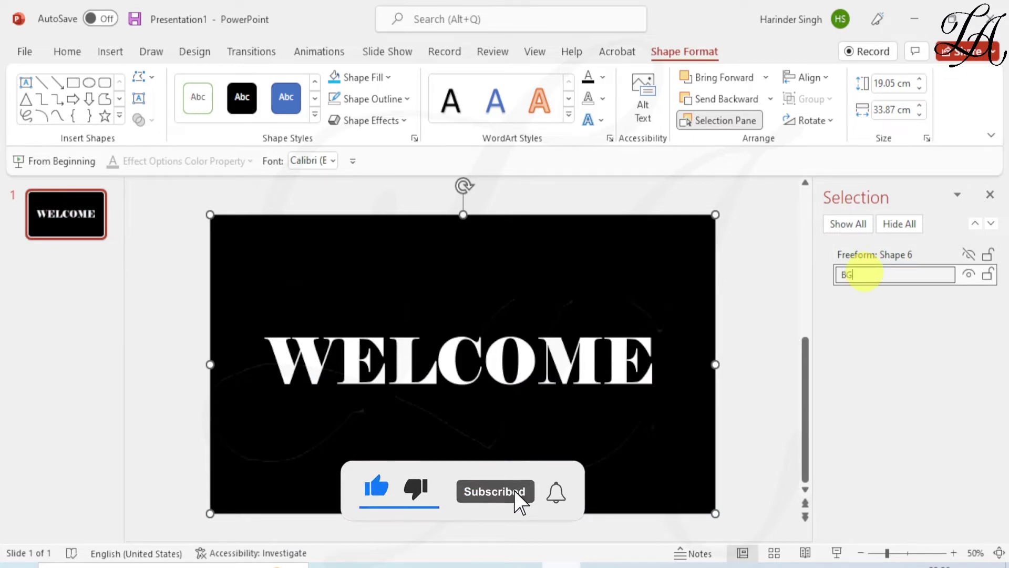
Step: Rename the light blue freeform B1 and show it again
{"action": "left_click", "coordinate": [913, 254]}
{"action": "double_click", "coordinate": [896, 255]}
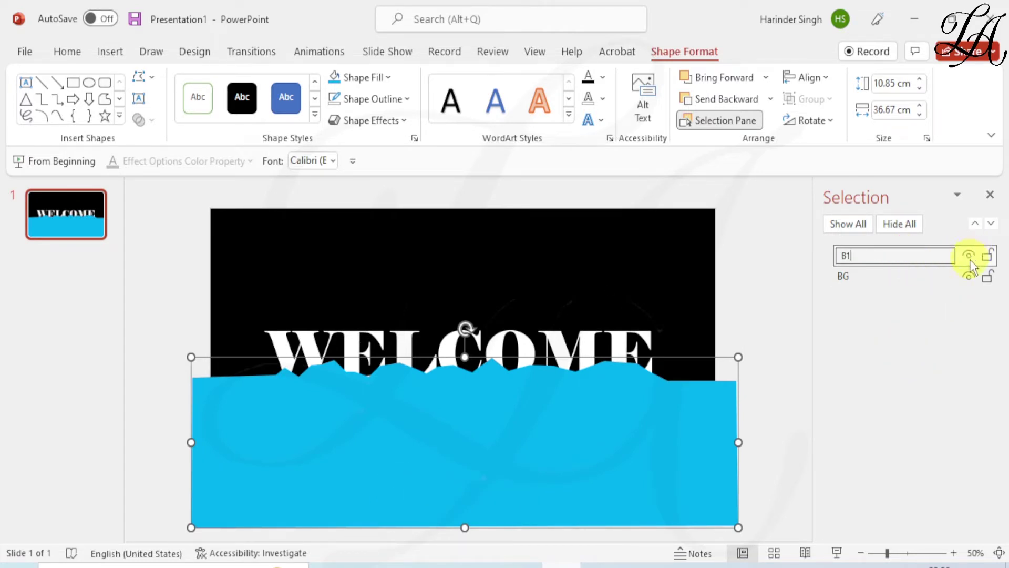
{"action": "left_click", "coordinate": [788, 320]}
Step: Edit the points of the blue shape B1 and convert the five upper-edge points along the W to smooth points
{"action": "left_click", "coordinate": [599, 408]}
{"action": "scroll", "coordinate": [421, 440], "scroll_direction": "up", "scroll_amount": 2}
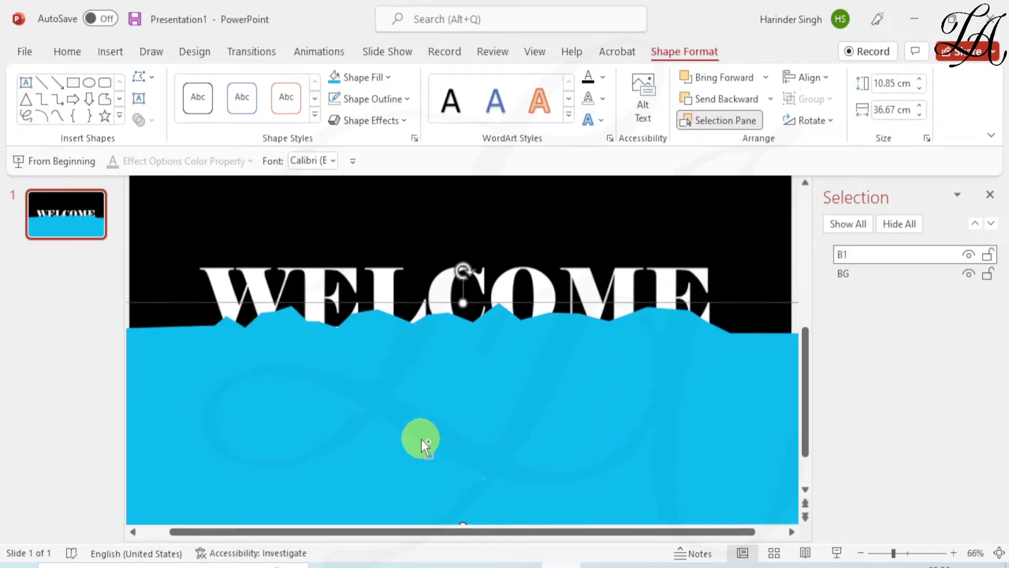
{"action": "left_click", "coordinate": [156, 82]}
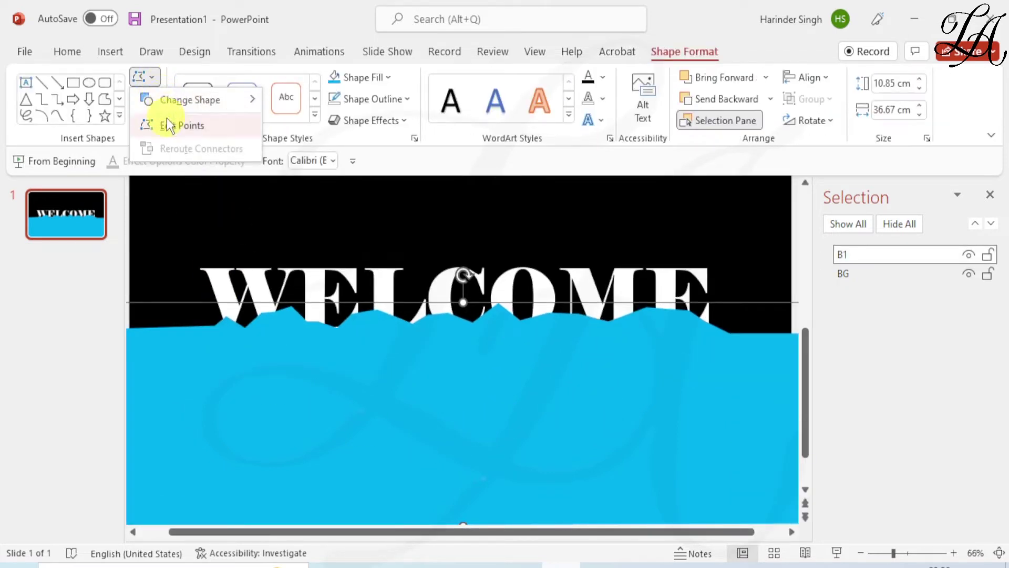
{"action": "left_click", "coordinate": [167, 123]}
{"action": "right_click", "coordinate": [227, 315]}
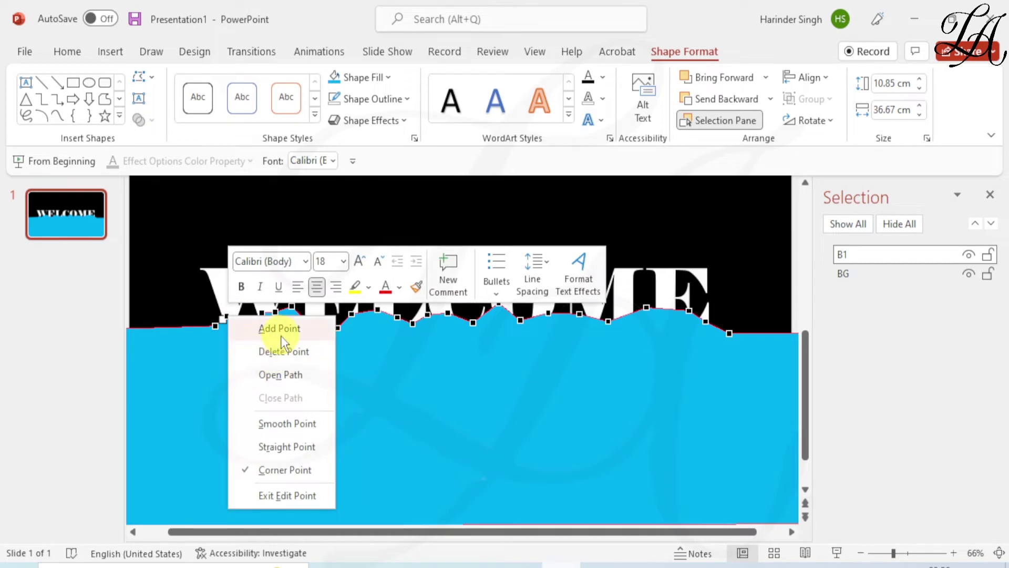
{"action": "left_click", "coordinate": [286, 423]}
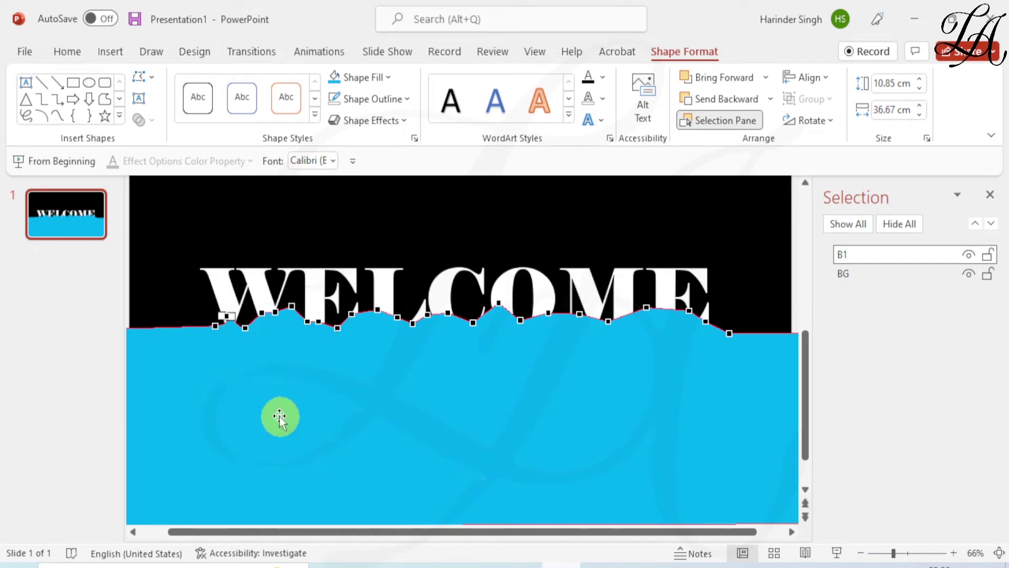
{"action": "right_click", "coordinate": [244, 327]}
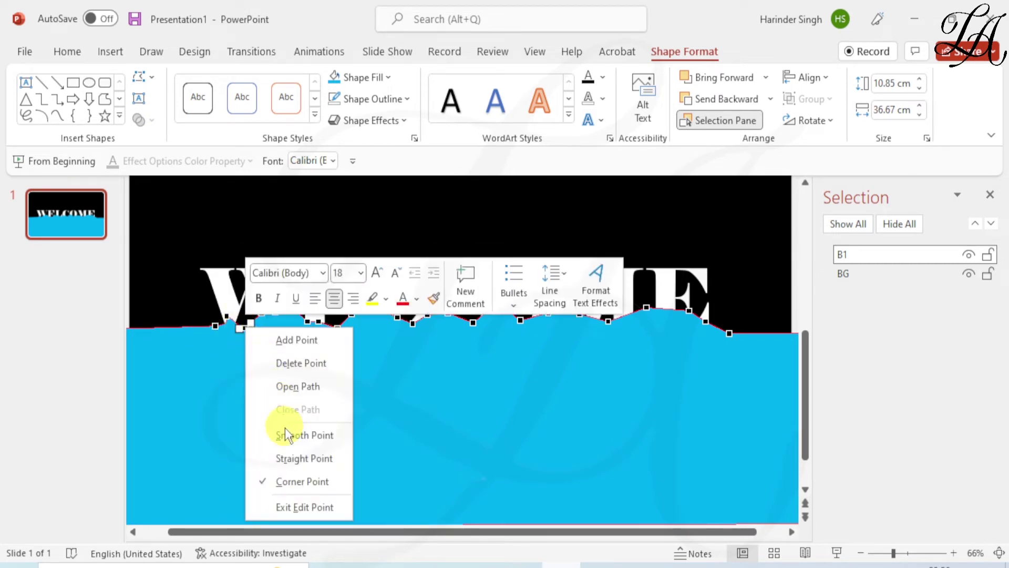
{"action": "left_click", "coordinate": [292, 432]}
{"action": "right_click", "coordinate": [263, 311]}
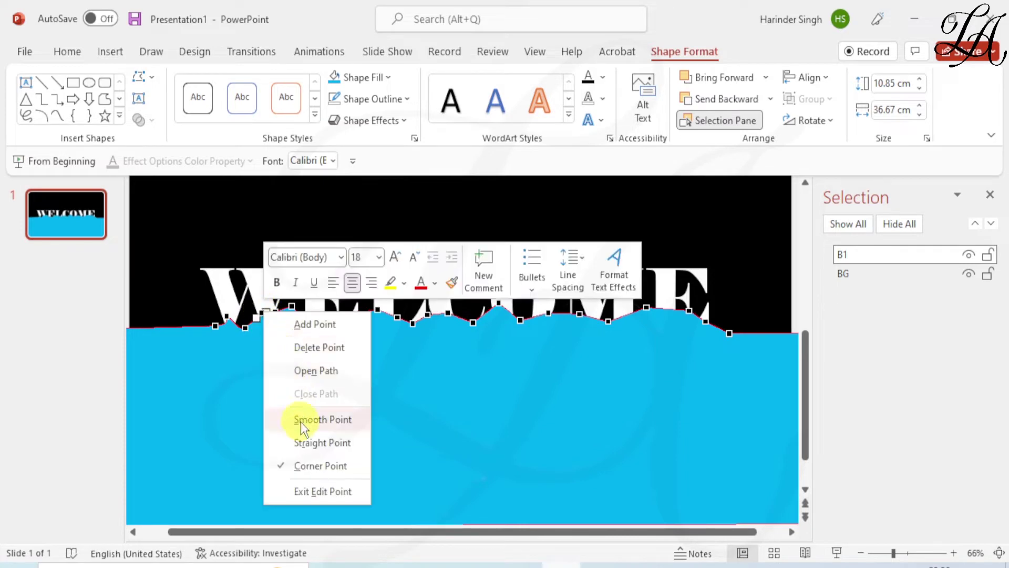
{"action": "left_click", "coordinate": [300, 421]}
{"action": "right_click", "coordinate": [274, 312]}
{"action": "left_click", "coordinate": [326, 421]}
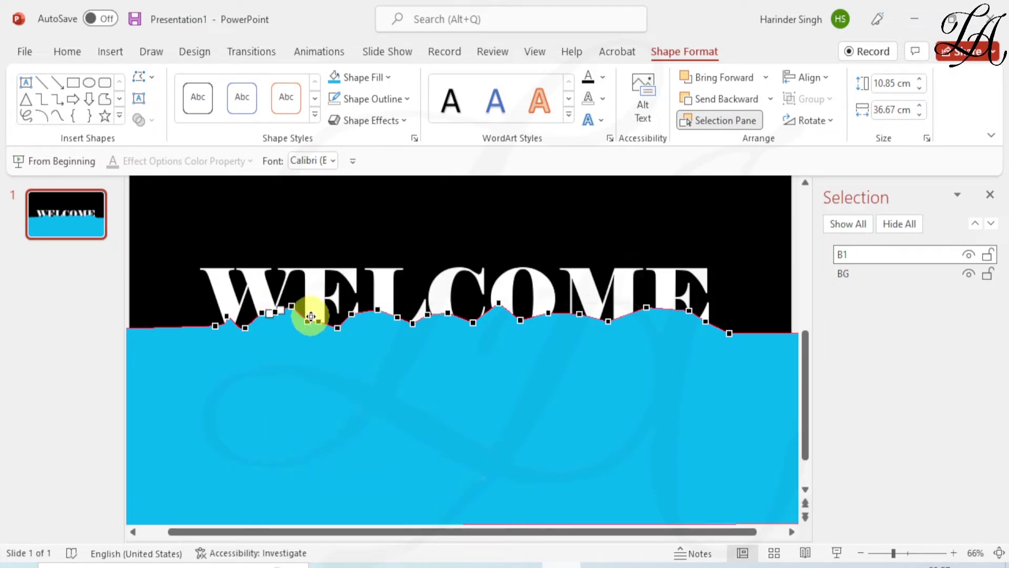
{"action": "right_click", "coordinate": [293, 305]}
{"action": "left_click", "coordinate": [345, 413]}
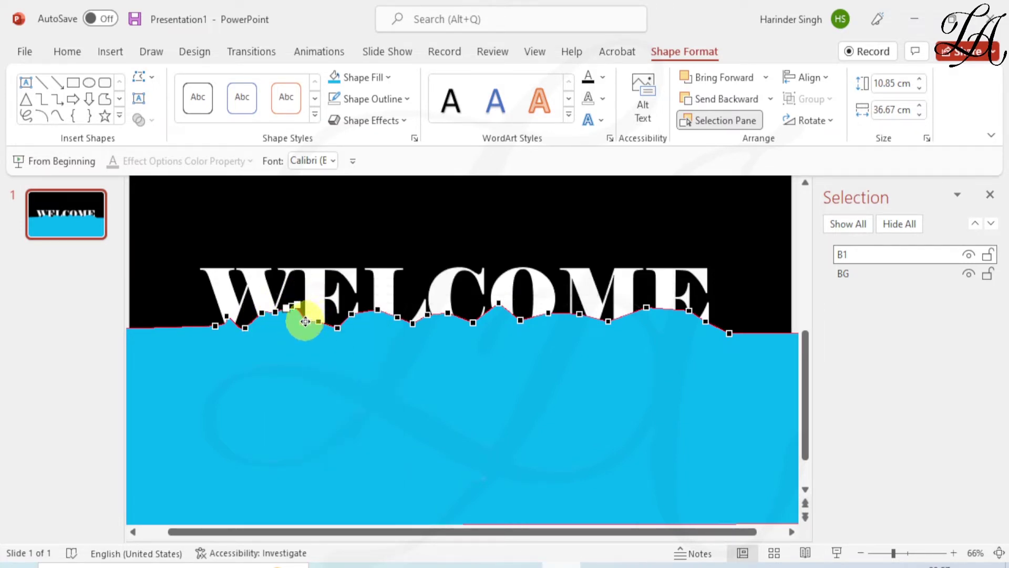
Step: Convert the blue shape's upper-edge points beneath the first E and the L to smooth points
{"action": "right_click", "coordinate": [305, 321]}
{"action": "left_click", "coordinate": [350, 427]}
{"action": "right_click", "coordinate": [319, 322]}
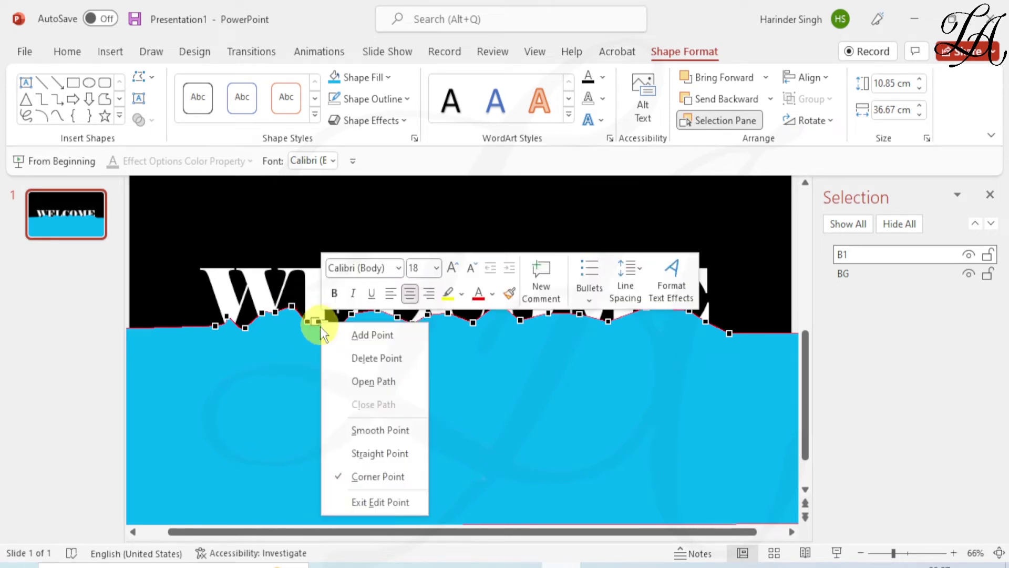
{"action": "left_click", "coordinate": [367, 434]}
{"action": "right_click", "coordinate": [336, 328]}
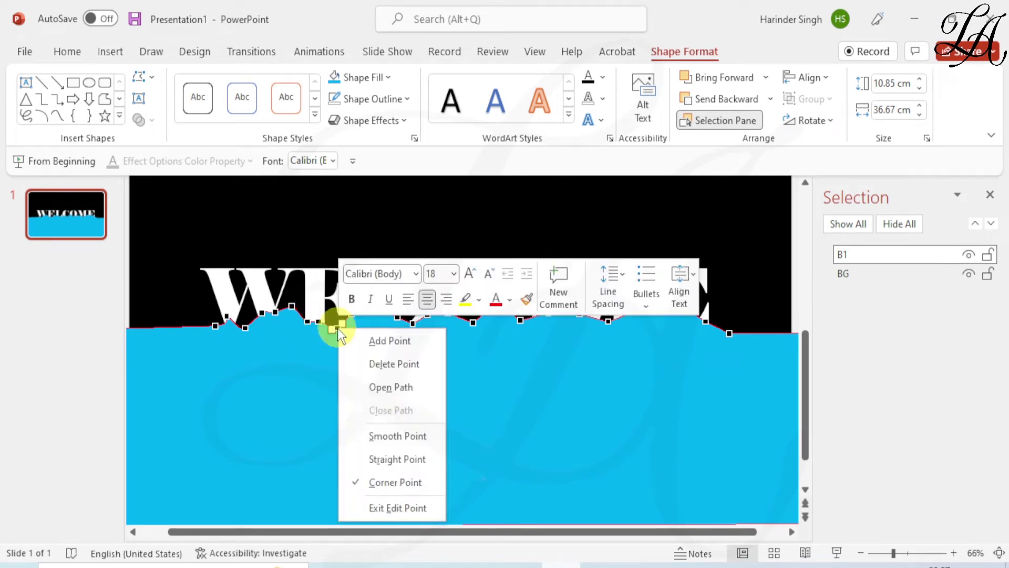
{"action": "left_click", "coordinate": [389, 437]}
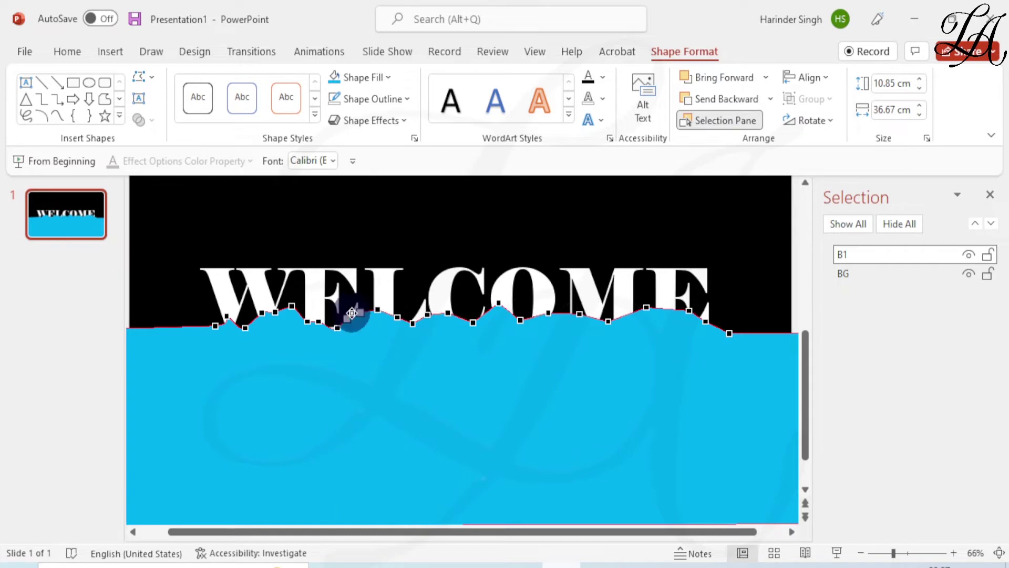
{"action": "right_click", "coordinate": [351, 313]}
{"action": "left_click", "coordinate": [387, 422]}
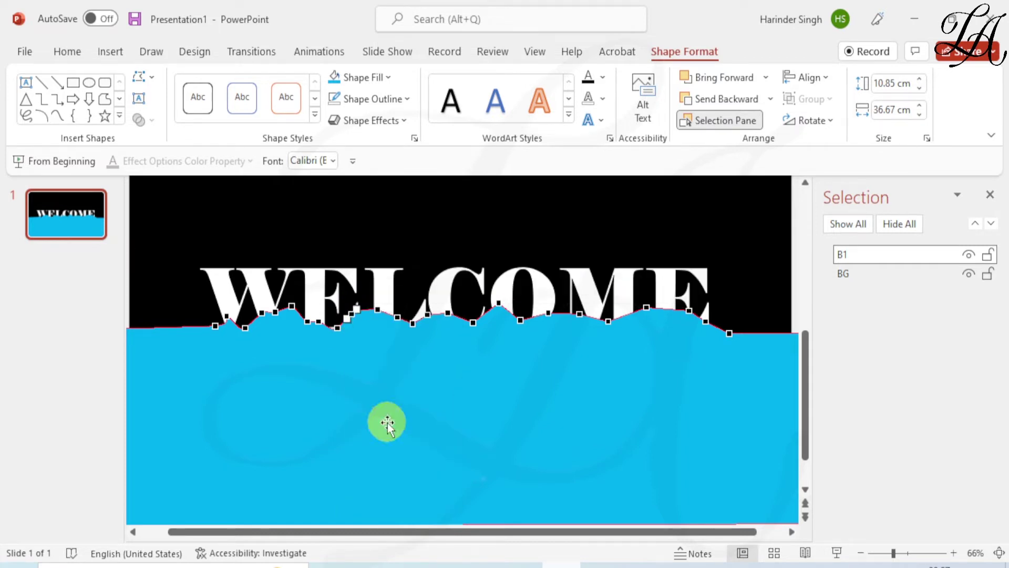
{"action": "right_click", "coordinate": [377, 307]}
{"action": "left_click", "coordinate": [420, 414]}
{"action": "right_click", "coordinate": [399, 318]}
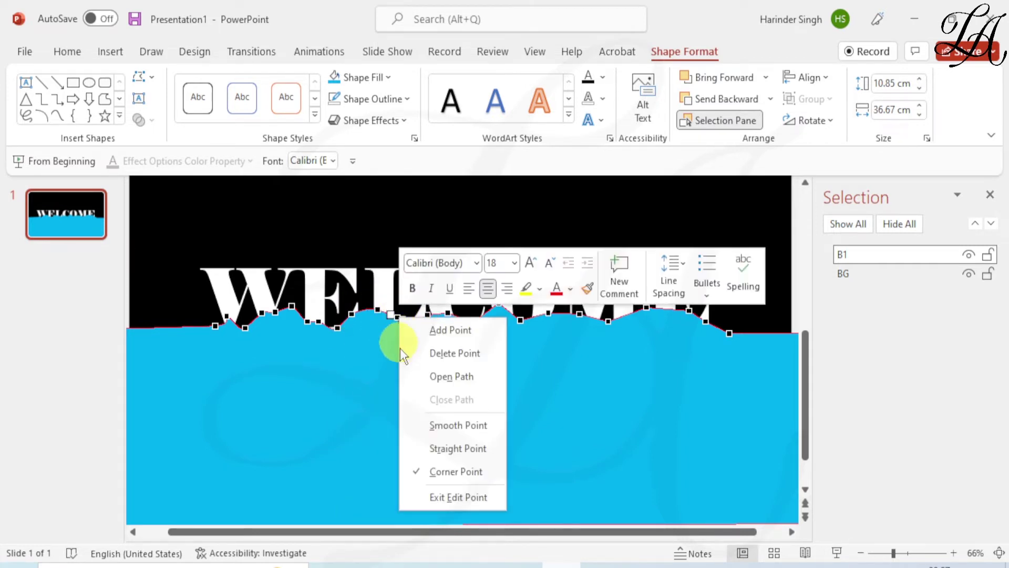
{"action": "left_click", "coordinate": [420, 424]}
{"action": "right_click", "coordinate": [411, 323]}
{"action": "left_click", "coordinate": [444, 430]}
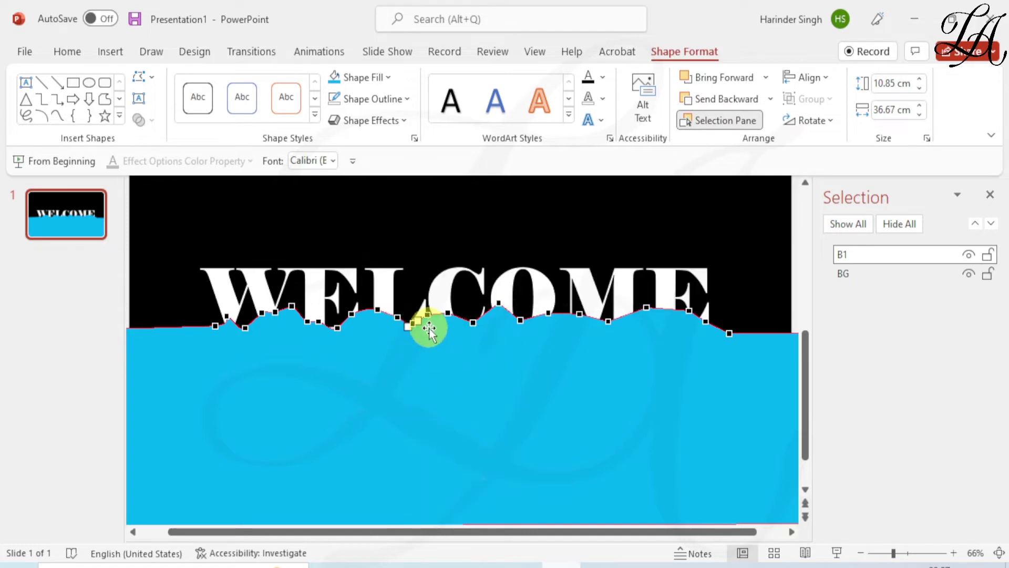
Step: Convert the blue shape's upper-edge points beneath the C and the O to smooth points
{"action": "right_click", "coordinate": [428, 314]}
{"action": "left_click", "coordinate": [478, 423]}
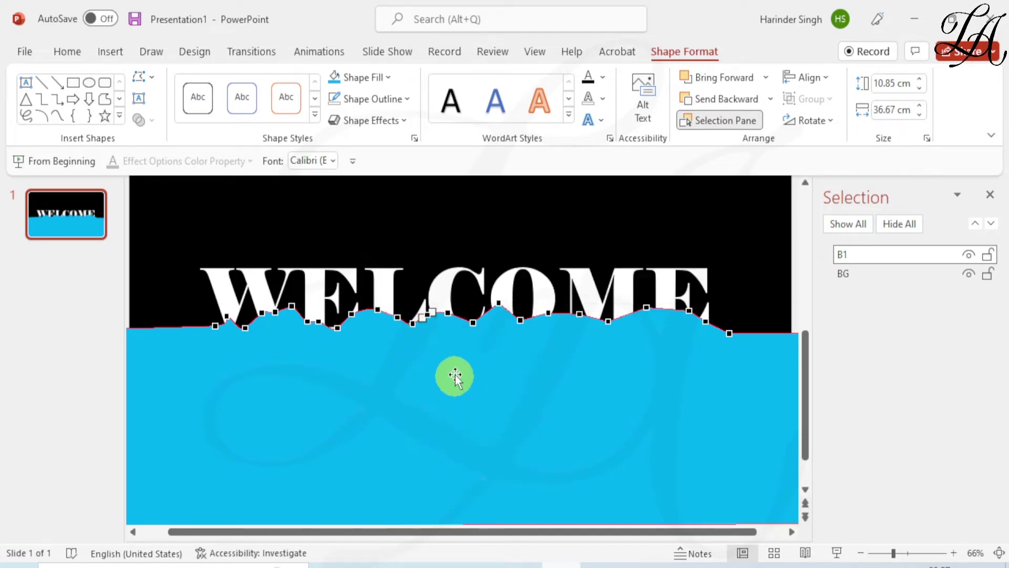
{"action": "right_click", "coordinate": [448, 311]}
{"action": "left_click", "coordinate": [484, 418]}
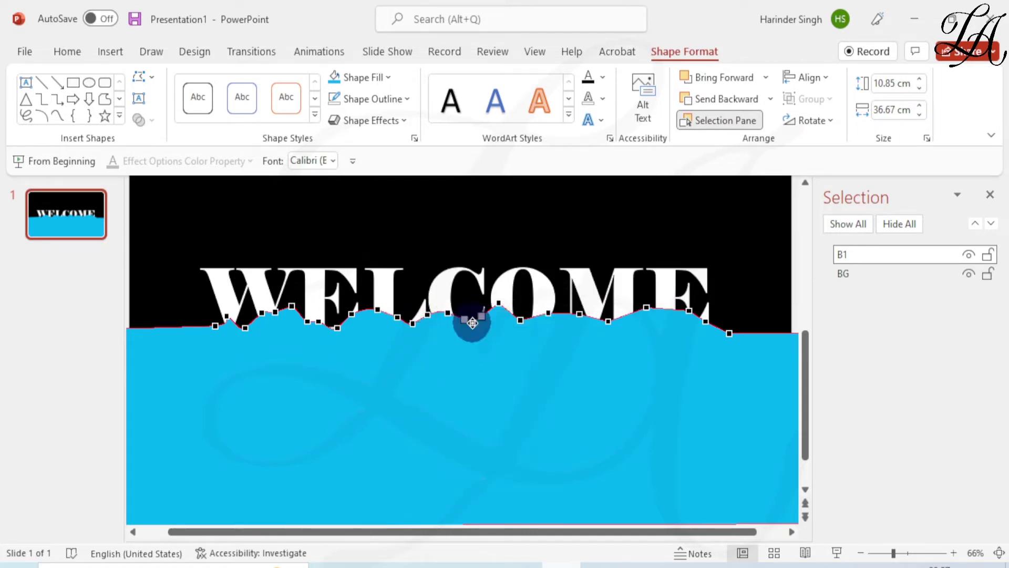
{"action": "right_click", "coordinate": [472, 322]}
{"action": "left_click", "coordinate": [509, 426]}
{"action": "right_click", "coordinate": [499, 305]}
{"action": "left_click", "coordinate": [508, 342]}
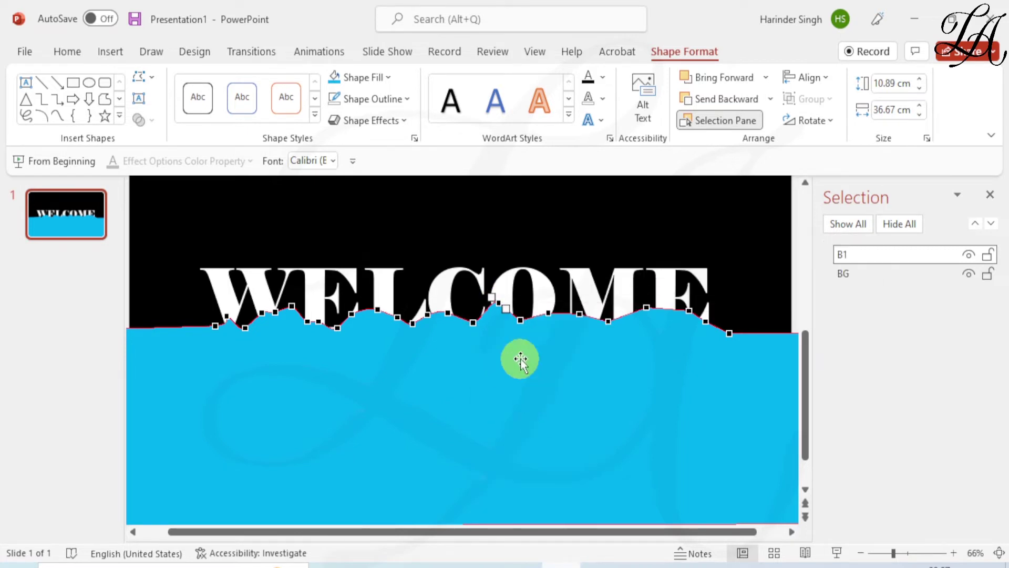
{"action": "right_click", "coordinate": [519, 323]}
{"action": "left_click", "coordinate": [557, 425]}
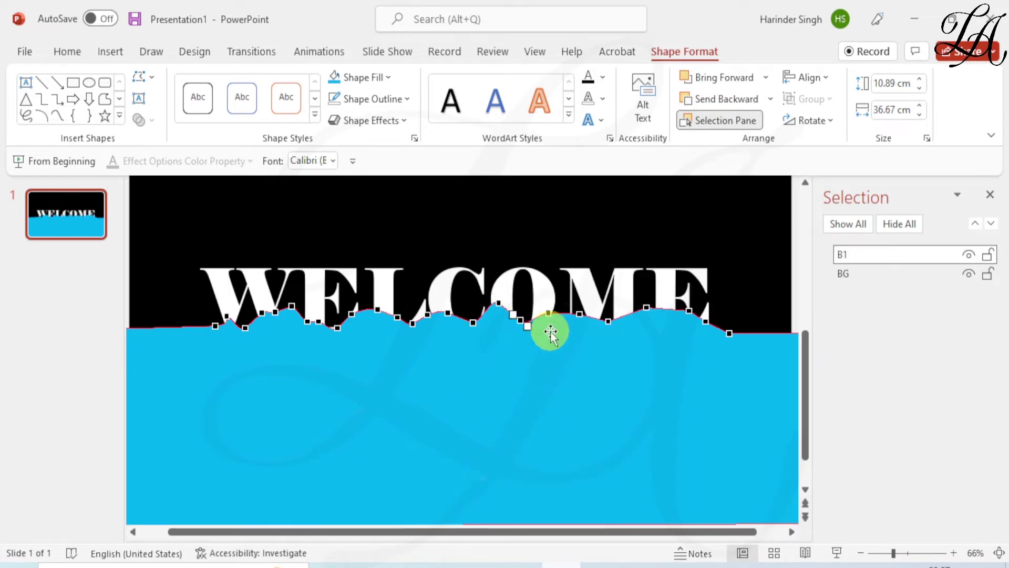
Step: Convert the blue shape's upper-edge points from the end of the O through the M and the last E to smooth points
{"action": "right_click", "coordinate": [549, 312]}
{"action": "left_click", "coordinate": [586, 349]}
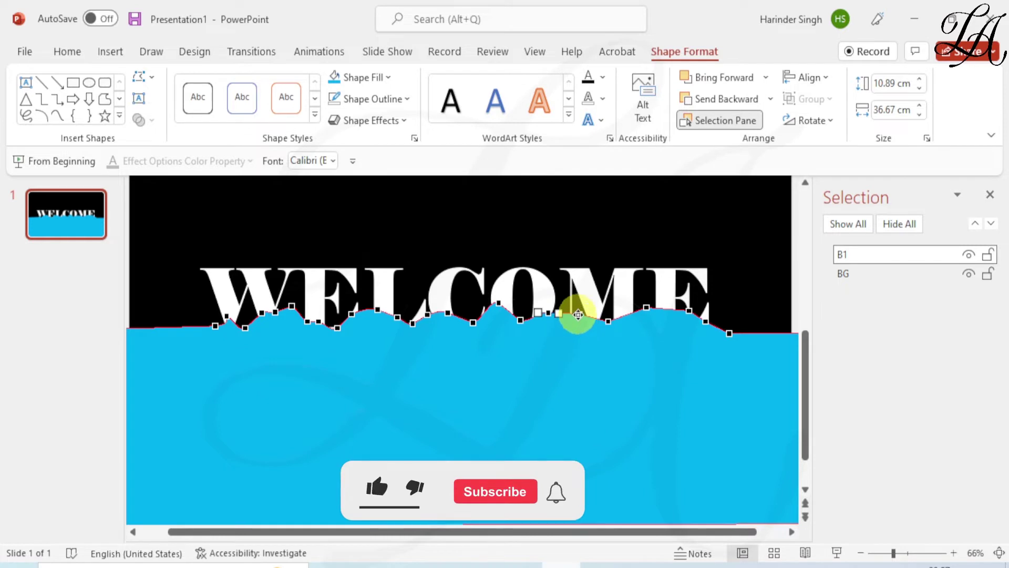
{"action": "right_click", "coordinate": [570, 313]}
{"action": "left_click", "coordinate": [604, 365]}
{"action": "right_click", "coordinate": [609, 318]}
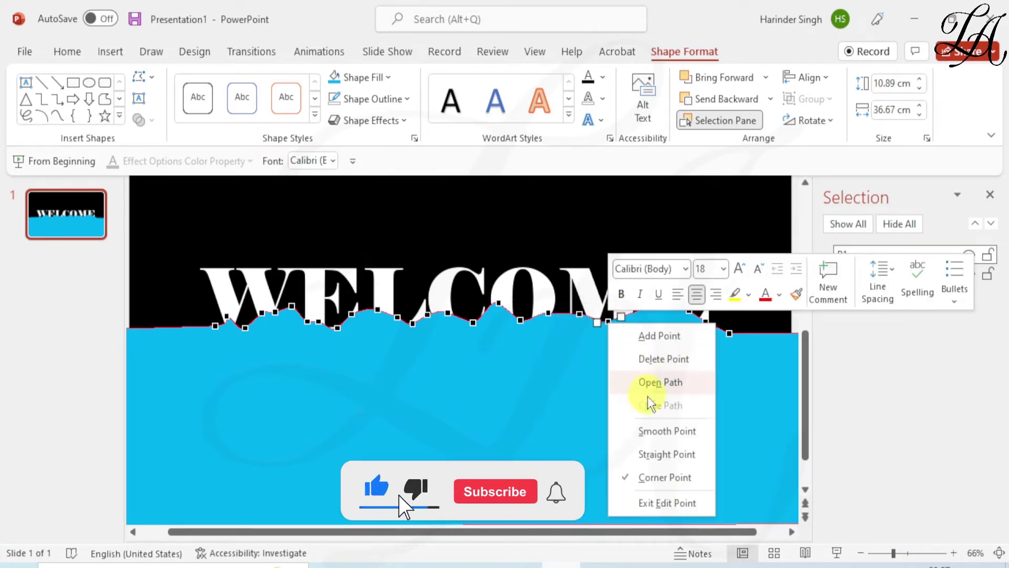
{"action": "left_click", "coordinate": [638, 356]}
{"action": "right_click", "coordinate": [646, 307]}
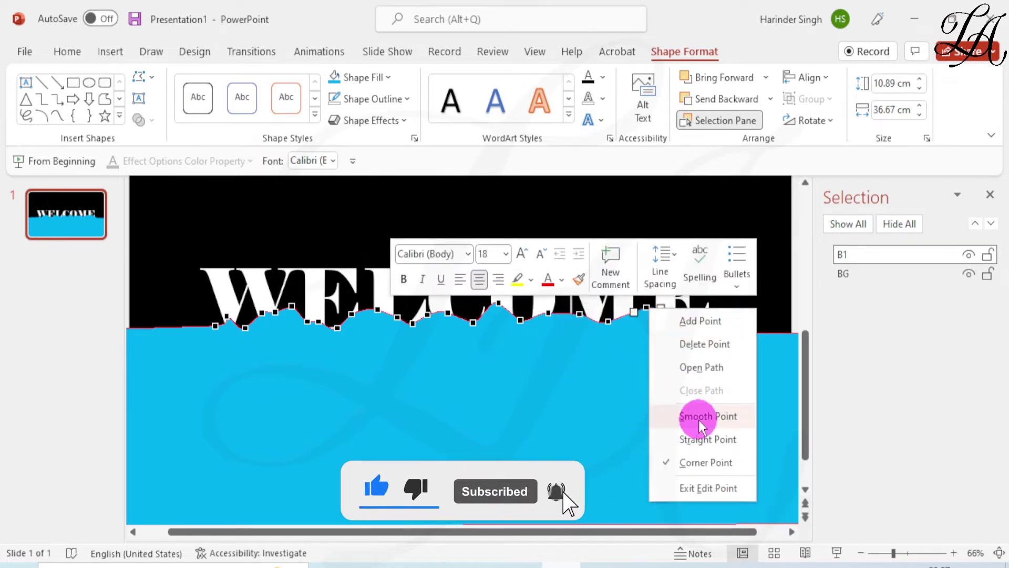
{"action": "left_click", "coordinate": [694, 417]}
{"action": "right_click", "coordinate": [688, 314]}
{"action": "left_click", "coordinate": [710, 421]}
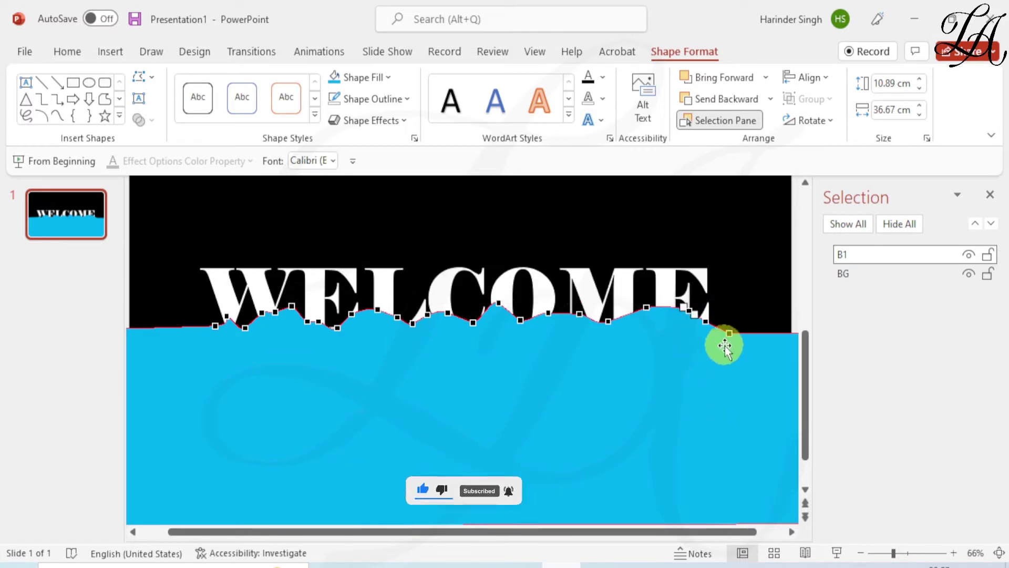
{"action": "right_click", "coordinate": [705, 317]}
{"action": "left_click", "coordinate": [741, 428]}
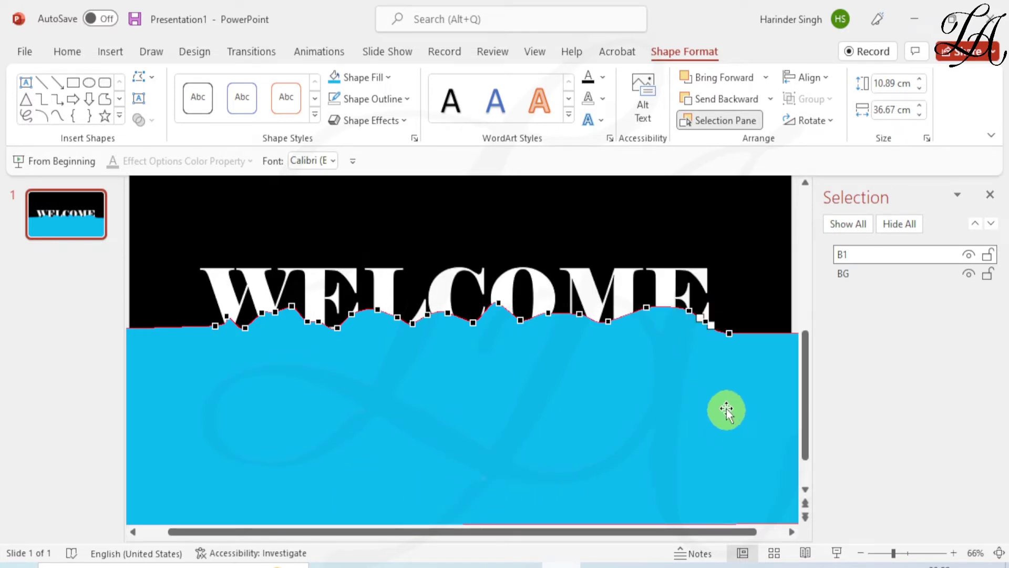
Step: Adjust the curve handles at the two outer ends of the wavy edge, levelling the handle just before the W
{"action": "left_click", "coordinate": [726, 336]}
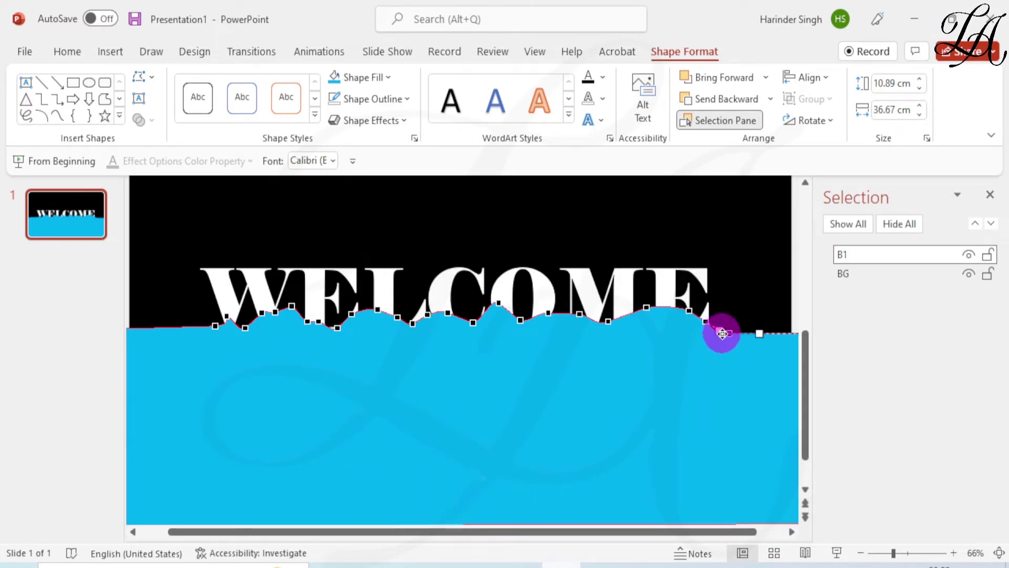
{"action": "left_click", "coordinate": [215, 326]}
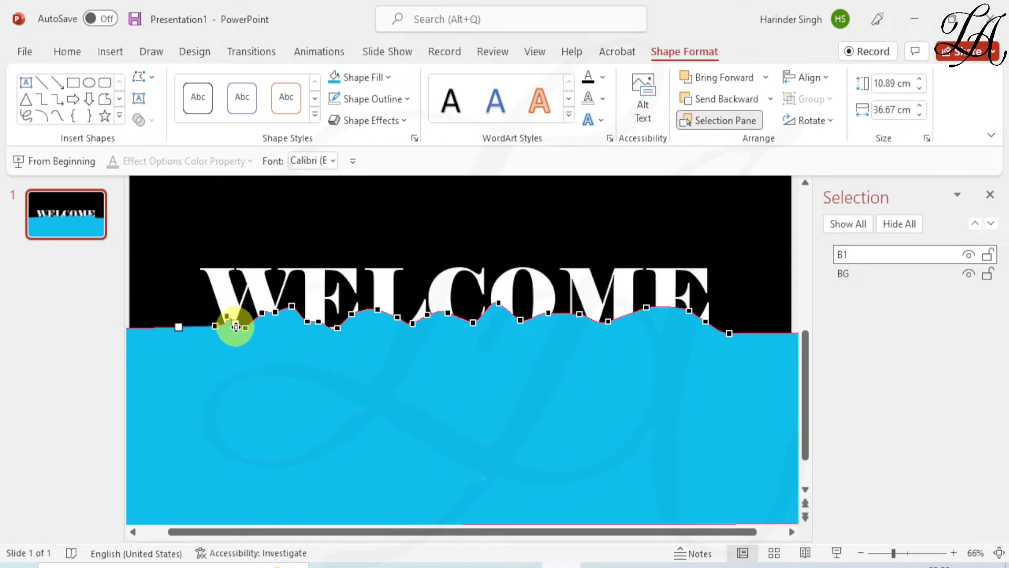
{"action": "left_click_drag", "start_coordinate": [222, 326], "coordinate": [221, 326]}
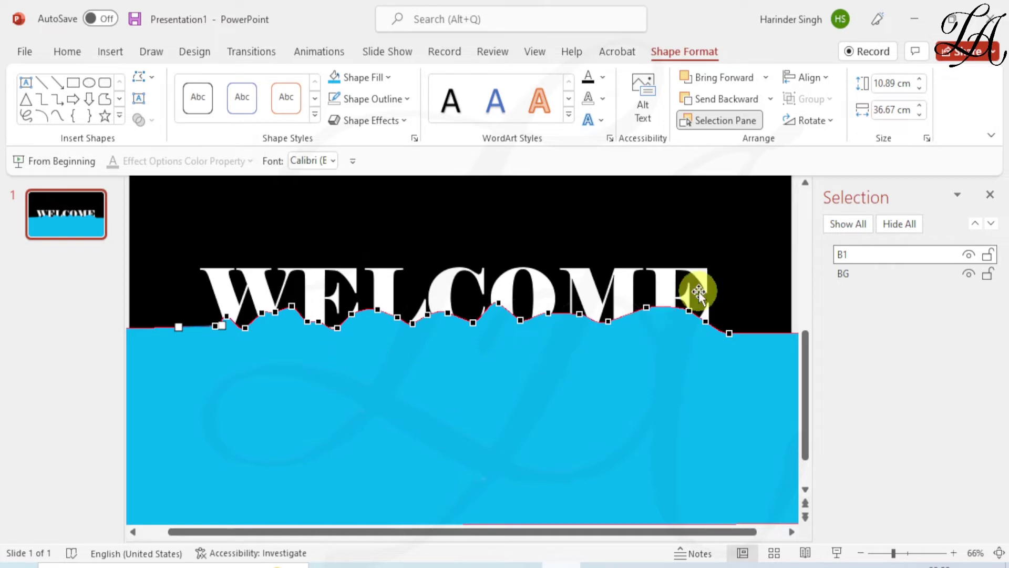
Step: Apply the Up motion path animation to the blue shape B1
{"action": "left_click", "coordinate": [323, 55]}
{"action": "left_click", "coordinate": [461, 114]}
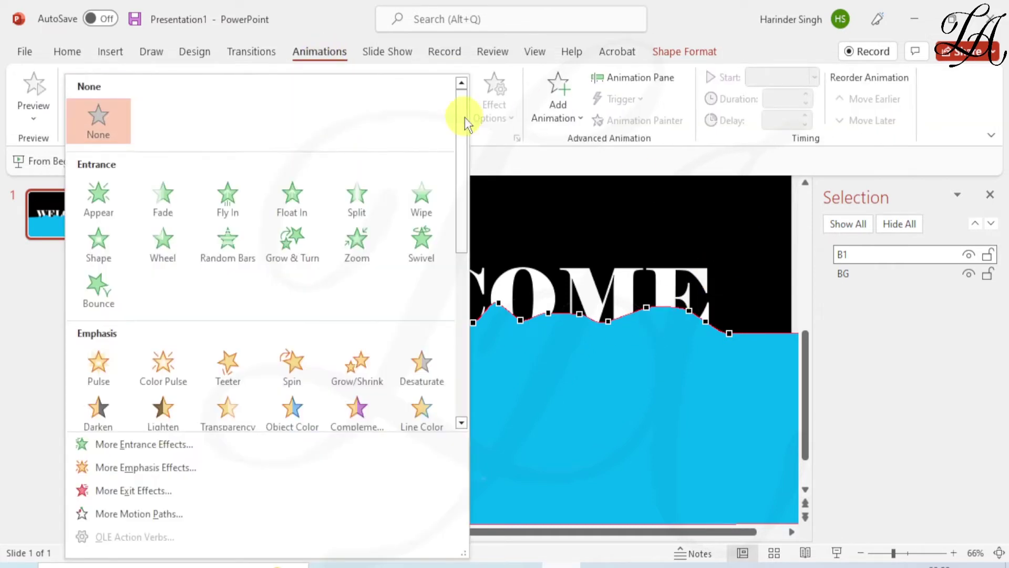
{"action": "scroll", "coordinate": [158, 383], "scroll_direction": "down", "scroll_amount": 5}
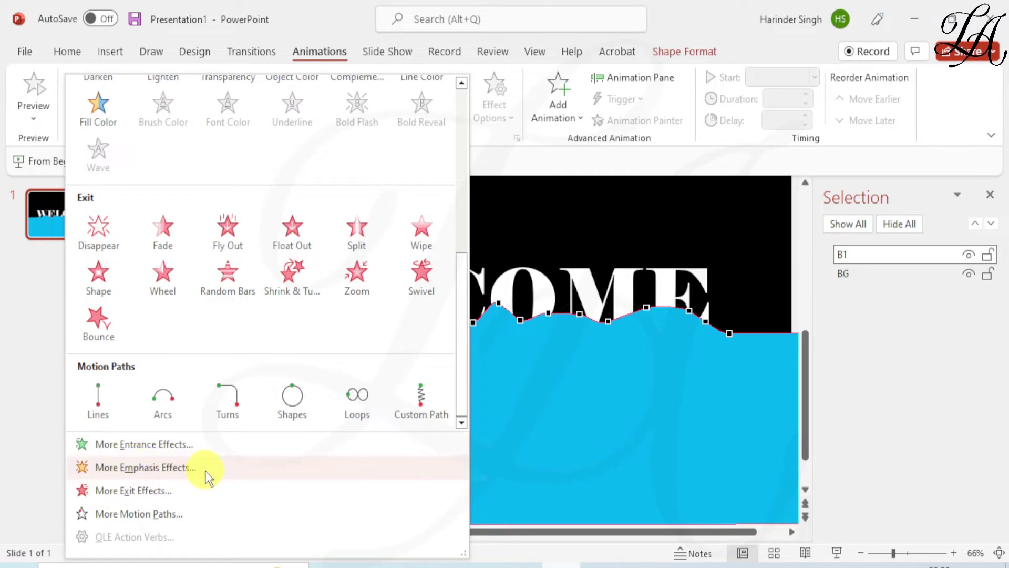
{"action": "left_click", "coordinate": [187, 513]}
{"action": "scroll", "coordinate": [515, 302], "scroll_direction": "down", "scroll_amount": 3}
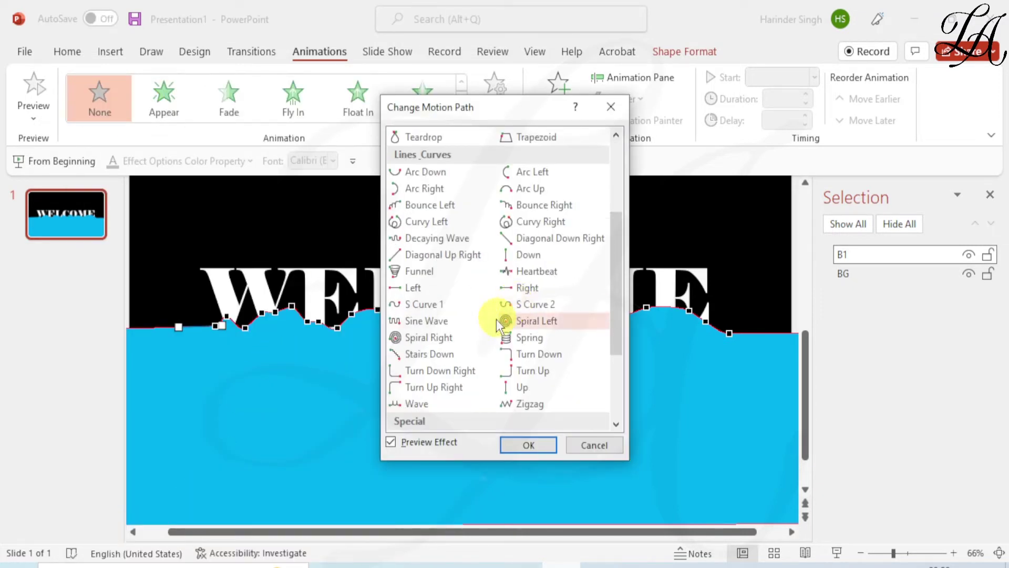
{"action": "left_click", "coordinate": [522, 389]}
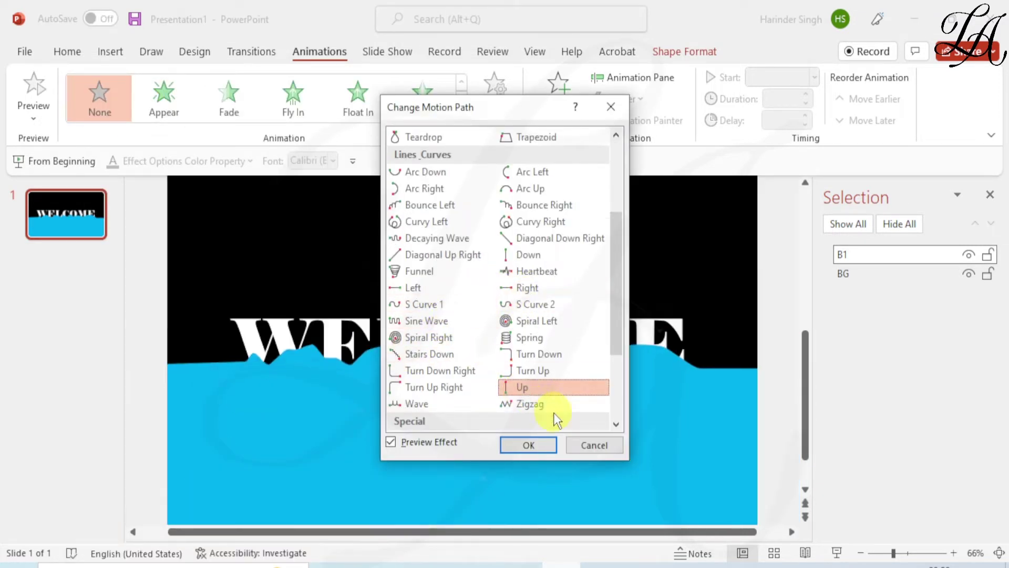
{"action": "left_click", "coordinate": [541, 446]}
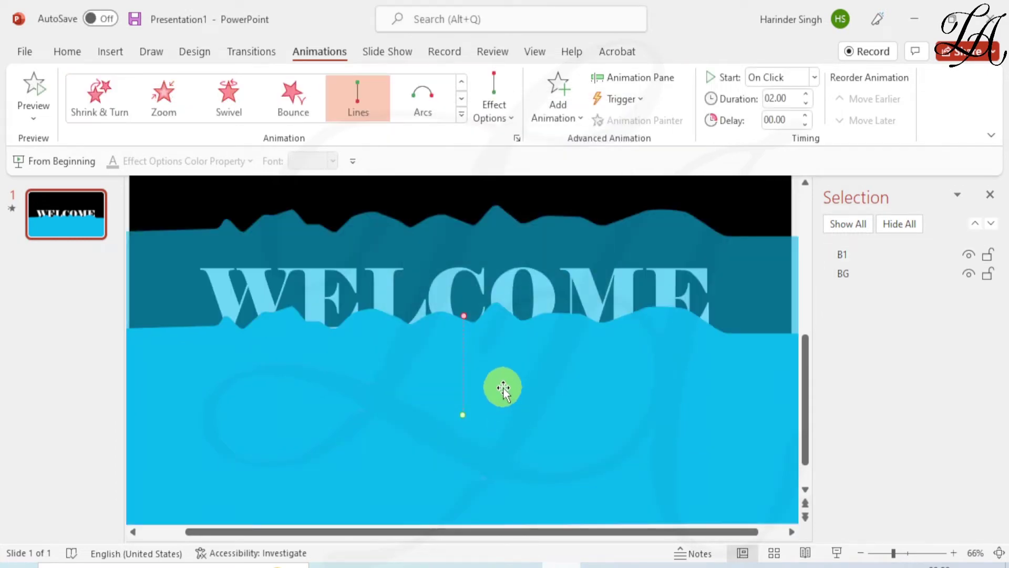
Step: Shorten the B1 shape's motion path so the wave rises only a short way up the letters
{"action": "left_click", "coordinate": [462, 339]}
{"action": "left_click_drag", "start_coordinate": [461, 339], "coordinate": [463, 396]}
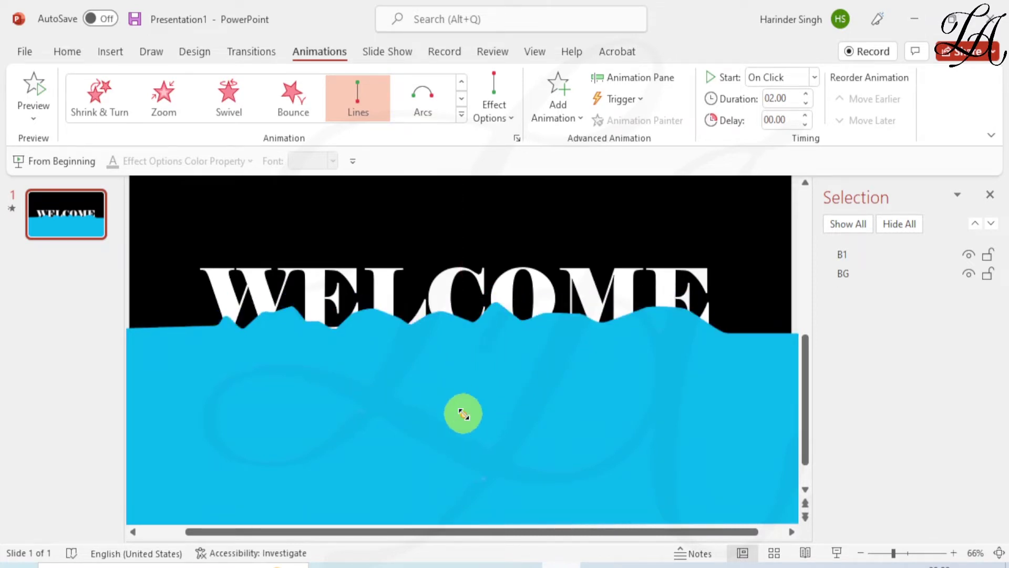
{"action": "scroll", "coordinate": [462, 421], "scroll_direction": "up", "scroll_amount": 5}
{"action": "left_click_drag", "start_coordinate": [465, 453], "coordinate": [463, 403]}
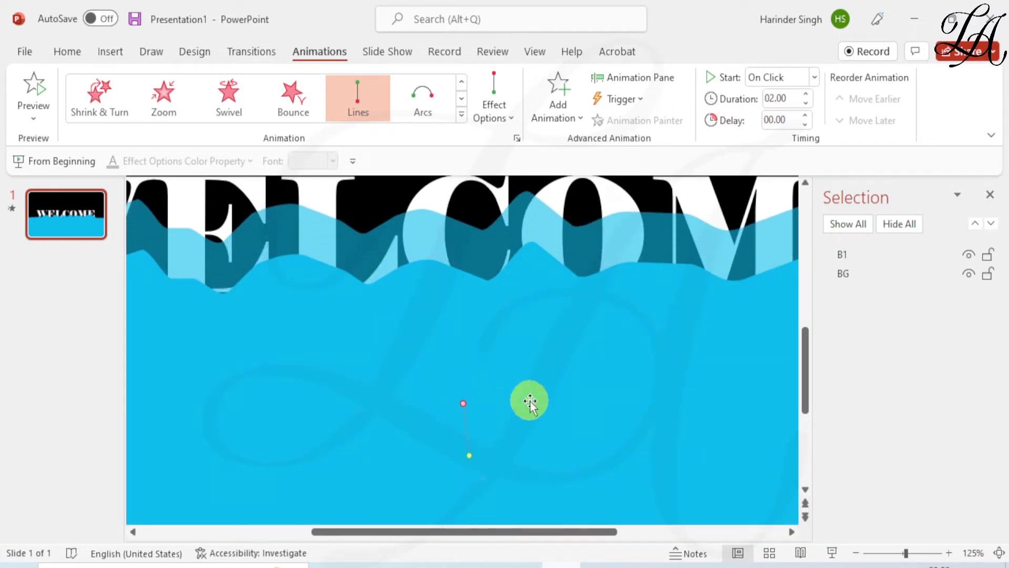
{"action": "scroll", "coordinate": [530, 400], "scroll_direction": "down", "scroll_amount": 7}
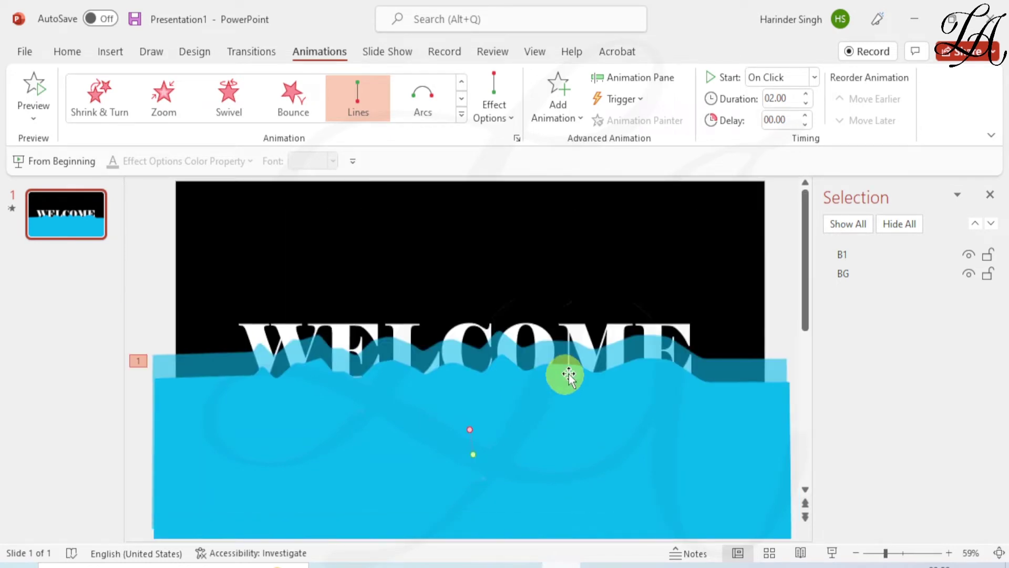
Step: Edit the points of the blue shape B1, lowering the peak beneath the O and adjusting the crest beneath the L
{"action": "mouse_move", "coordinate": [561, 430]}
{"action": "left_mouse_down"}
{"action": "mouse_move", "coordinate": [554, 440]}
{"action": "mouse_move", "coordinate": [561, 434]}
{"action": "left_mouse_up"}
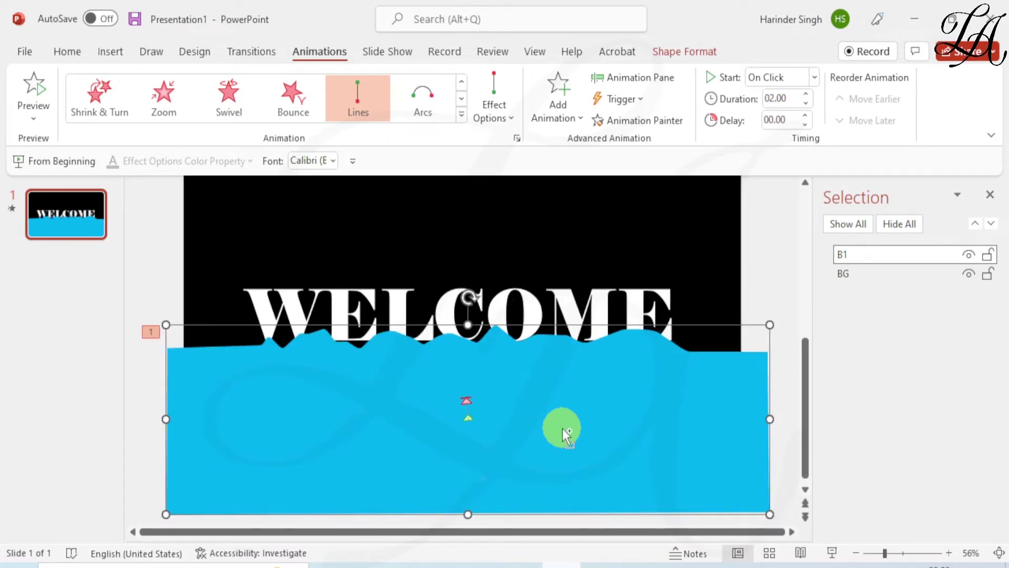
{"action": "left_click", "coordinate": [687, 53]}
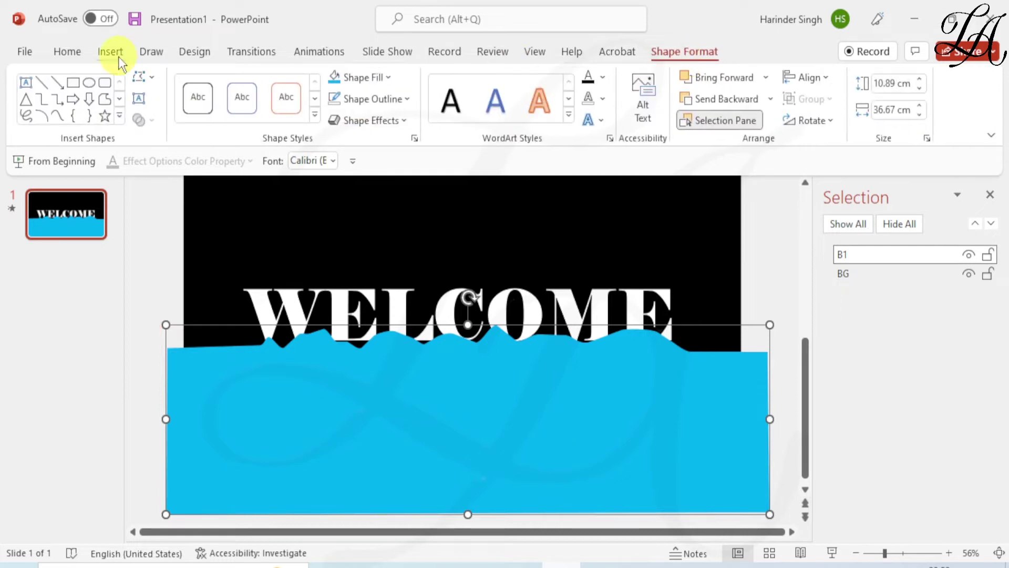
{"action": "left_click", "coordinate": [139, 77]}
{"action": "left_click", "coordinate": [173, 124]}
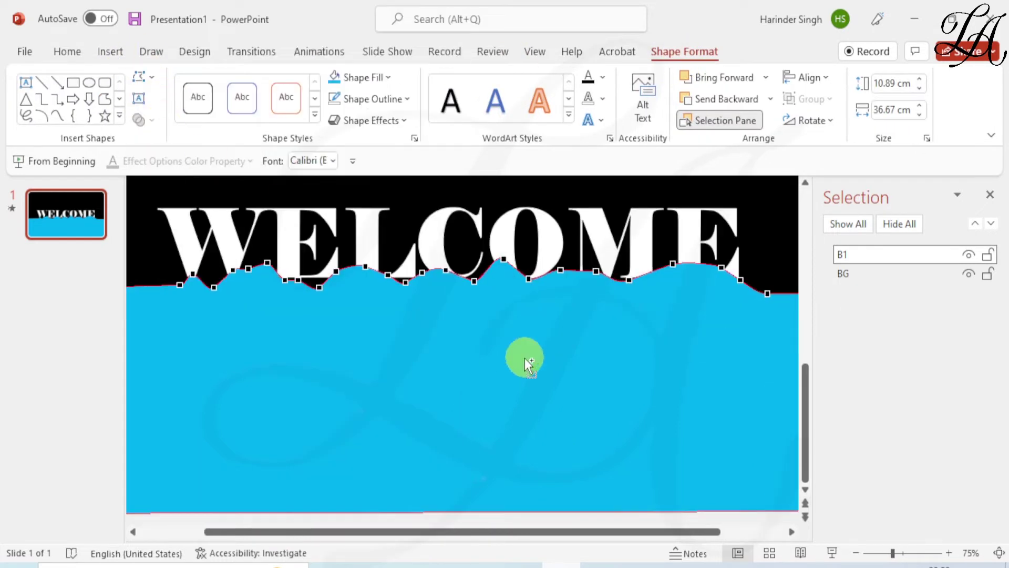
{"action": "left_click", "coordinate": [504, 260]}
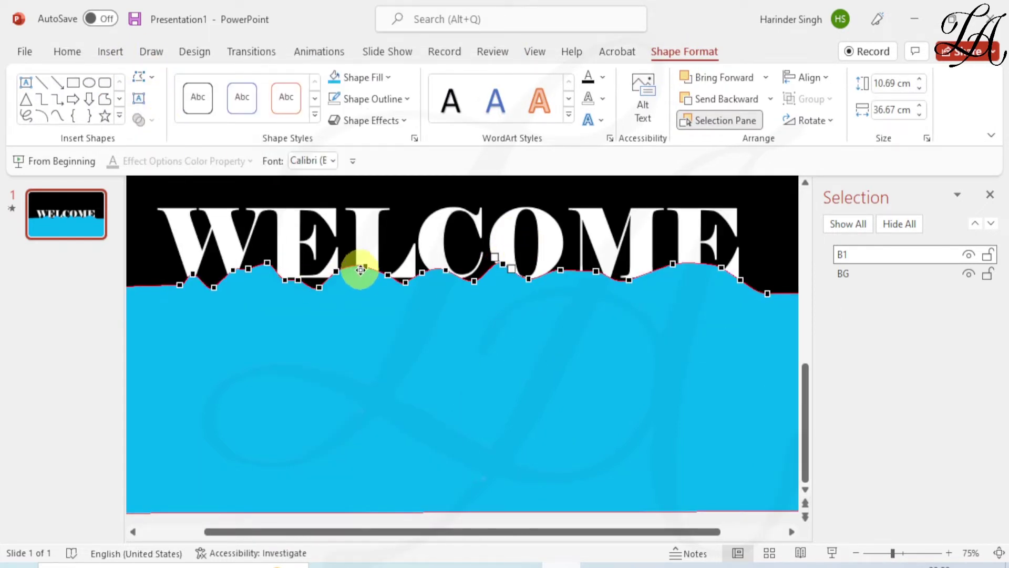
{"action": "left_click_drag", "start_coordinate": [365, 266], "coordinate": [386, 267]}
Step: Reshape B1's wavy edge with deeper dips beside the W and beneath the L, and a reshaped crest under the last E
{"action": "left_click", "coordinate": [268, 267]}
{"action": "left_click_drag", "start_coordinate": [268, 269], "coordinate": [249, 289]}
{"action": "left_click", "coordinate": [364, 277]}
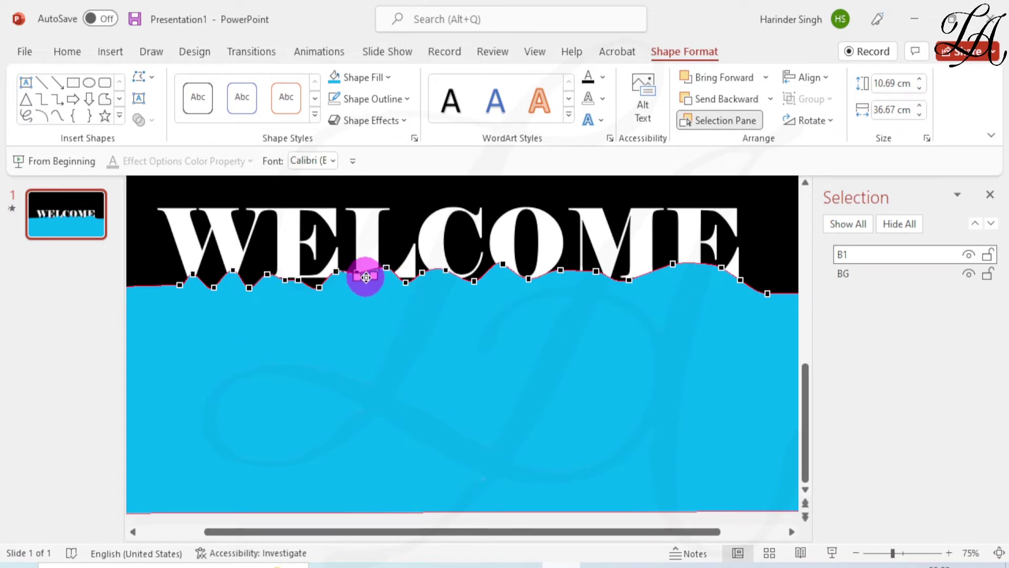
{"action": "left_click_drag", "start_coordinate": [671, 265], "coordinate": [730, 273]}
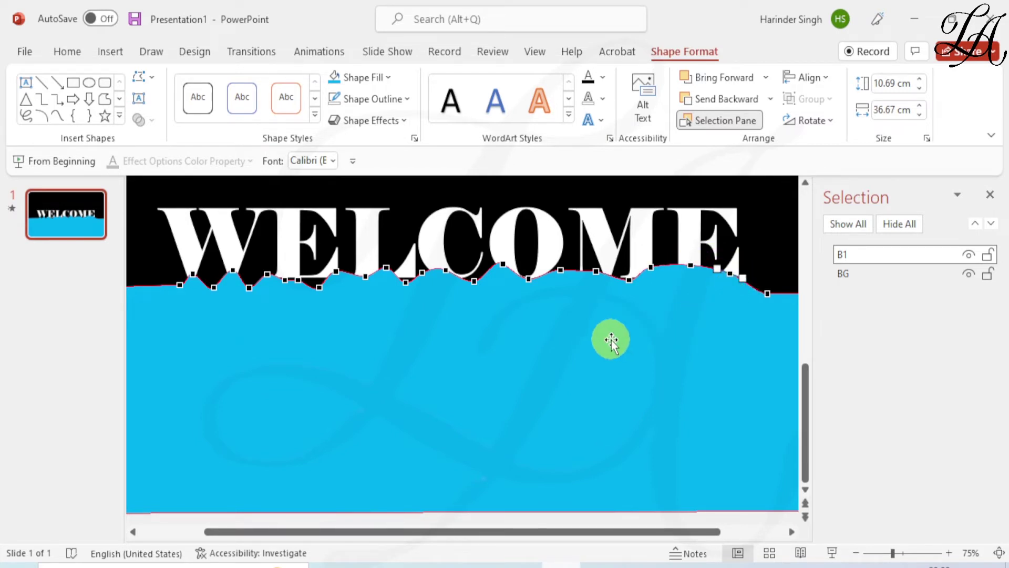
{"action": "scroll", "coordinate": [611, 339], "scroll_direction": "down", "scroll_amount": 3}
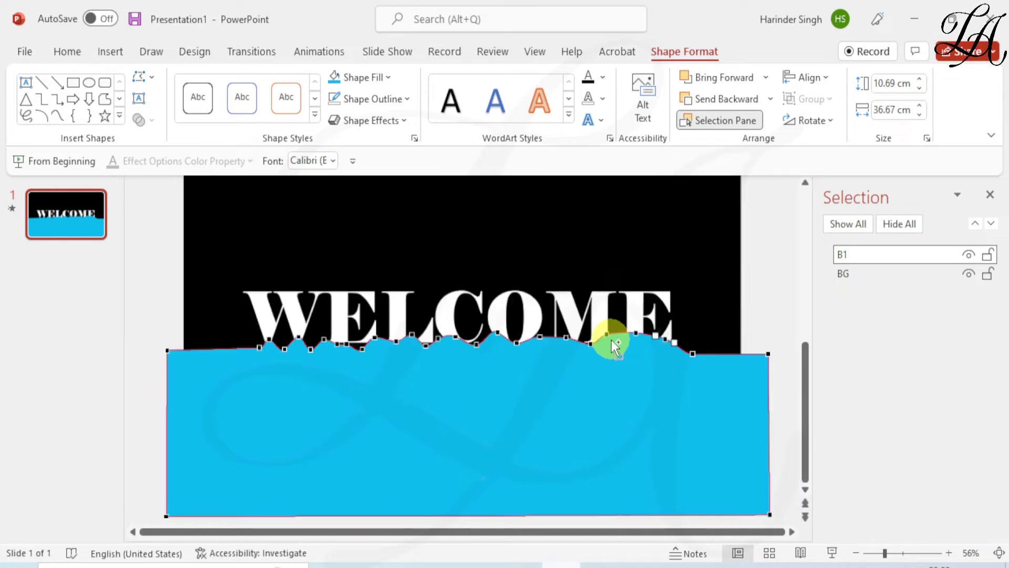
{"action": "left_click", "coordinate": [766, 322]}
Step: Duplicate the blue wave shape B1 and place the copy almost directly over the original
{"action": "key", "text": "ctrl+d"}
{"action": "mouse_move", "coordinate": [658, 417]}
{"action": "left_mouse_down"}
{"action": "mouse_move", "coordinate": [652, 390]}
{"action": "mouse_move", "coordinate": [652, 398]}
{"action": "left_mouse_up"}
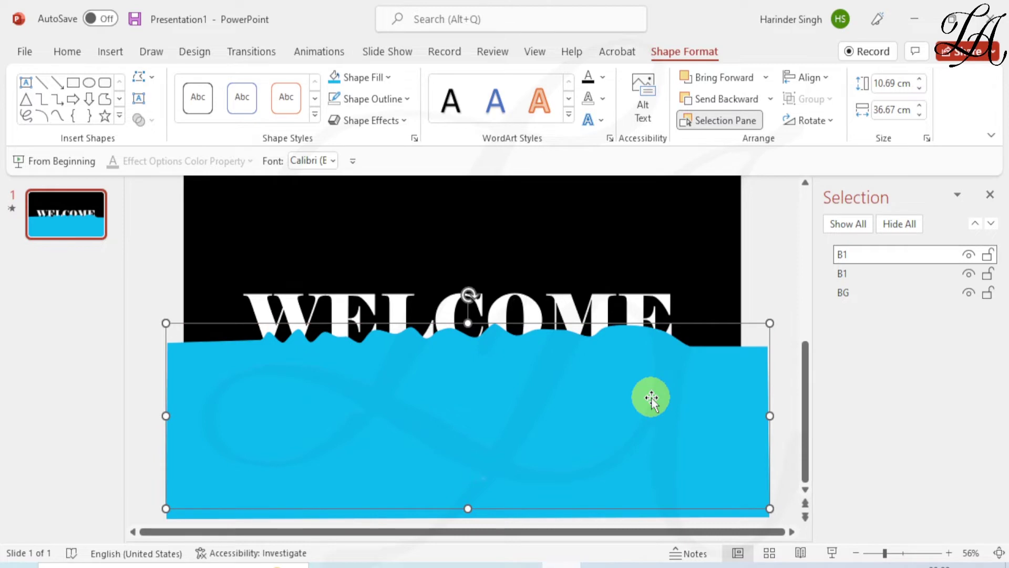
{"action": "left_click", "coordinate": [336, 61]}
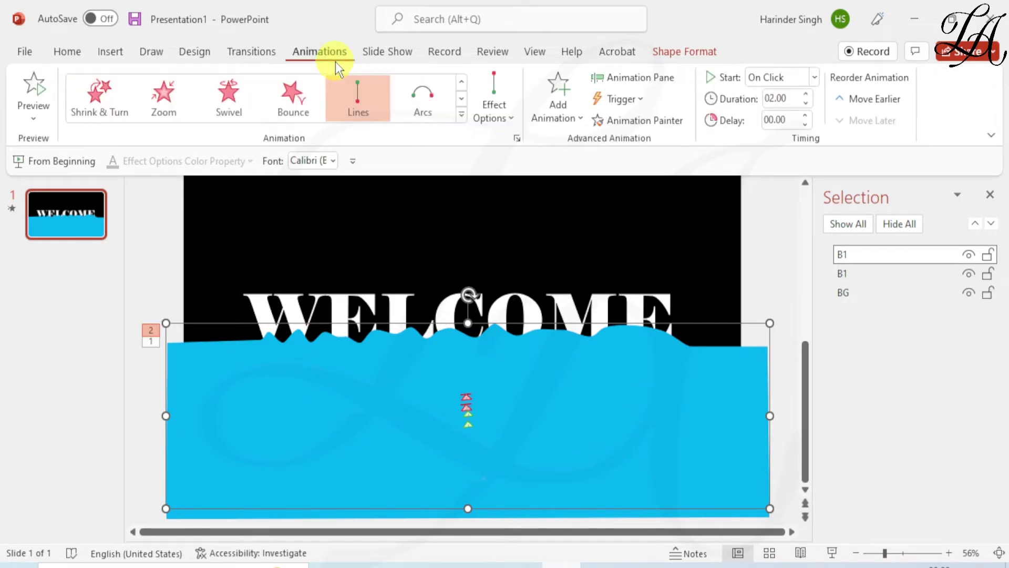
Step: Hide the original wave shape B1 and rename its copy as B2
{"action": "scroll", "coordinate": [455, 413], "scroll_direction": "up", "scroll_amount": 4}
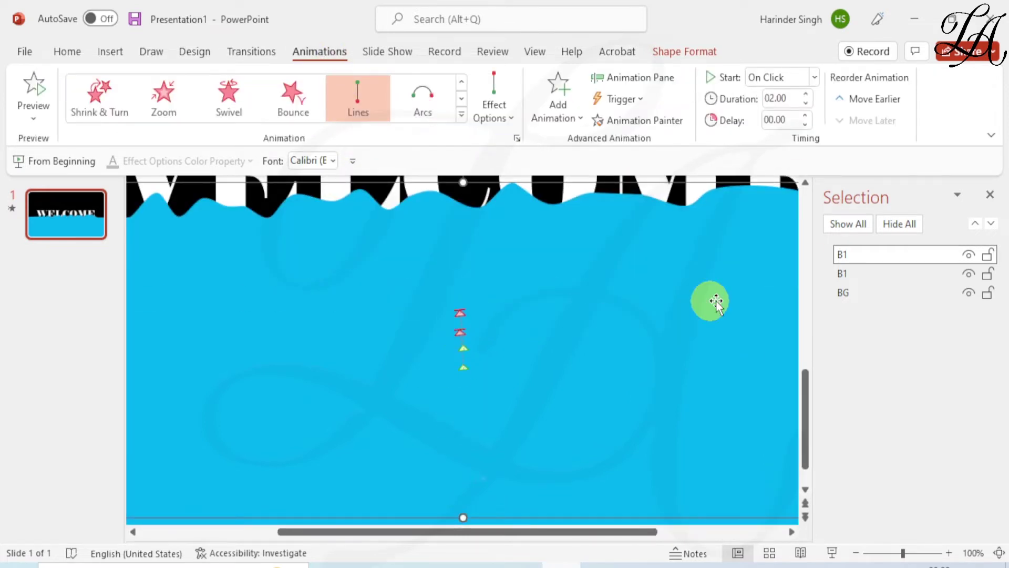
{"action": "left_click", "coordinate": [968, 275]}
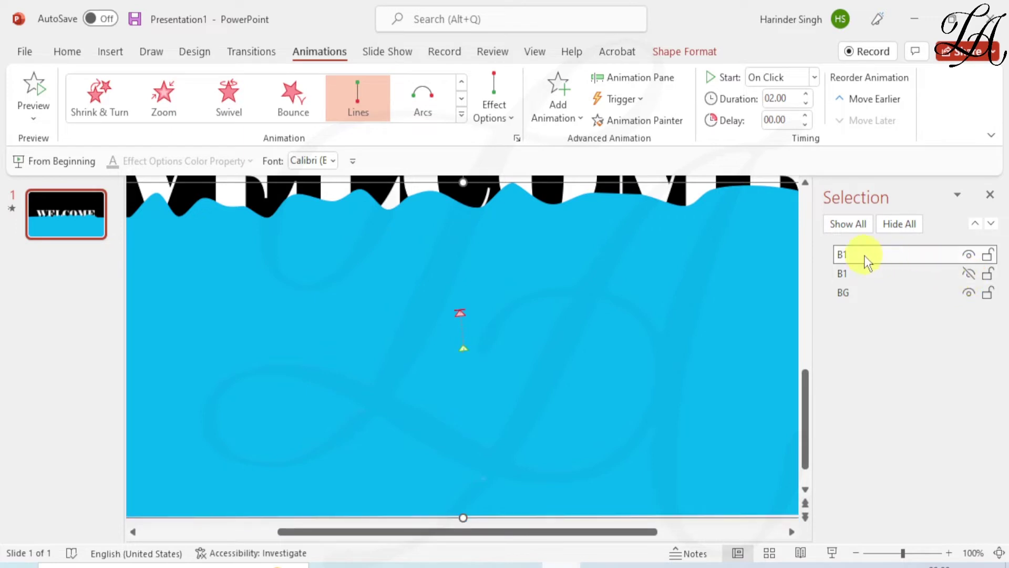
{"action": "left_click", "coordinate": [860, 254]}
{"action": "type", "text": "B2"}
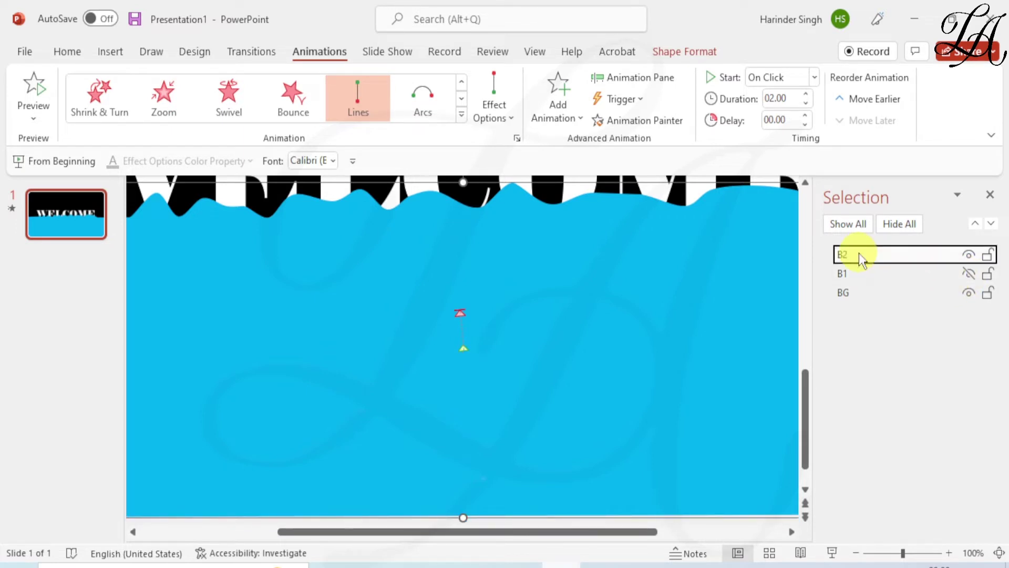
Step: Adjust B2's motion path so it ends a short way above and slightly left of its start
{"action": "left_click", "coordinate": [462, 344]}
{"action": "left_click", "coordinate": [459, 313]}
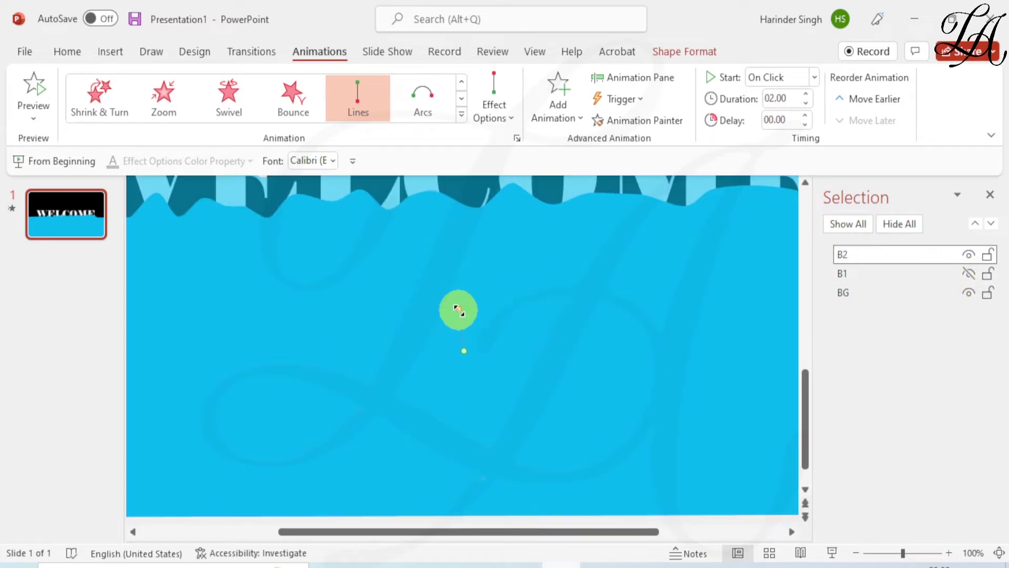
{"action": "left_click_drag", "start_coordinate": [459, 308], "coordinate": [458, 306]}
{"action": "scroll", "coordinate": [458, 306], "scroll_direction": "down", "scroll_amount": 4}
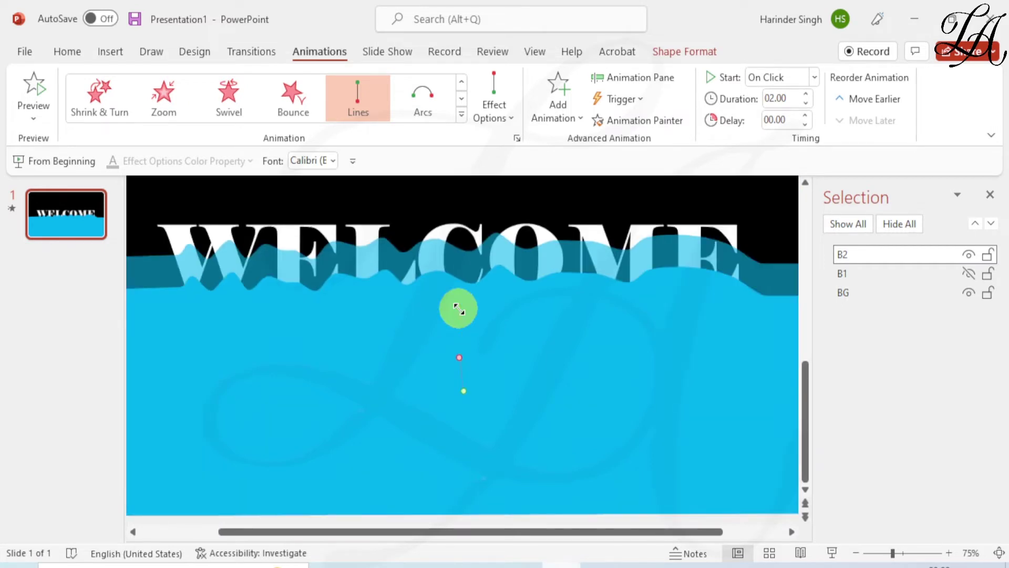
{"action": "mouse_move", "coordinate": [460, 384]}
{"action": "left_mouse_down"}
{"action": "mouse_move", "coordinate": [459, 415]}
{"action": "mouse_move", "coordinate": [455, 387]}
{"action": "left_mouse_up"}
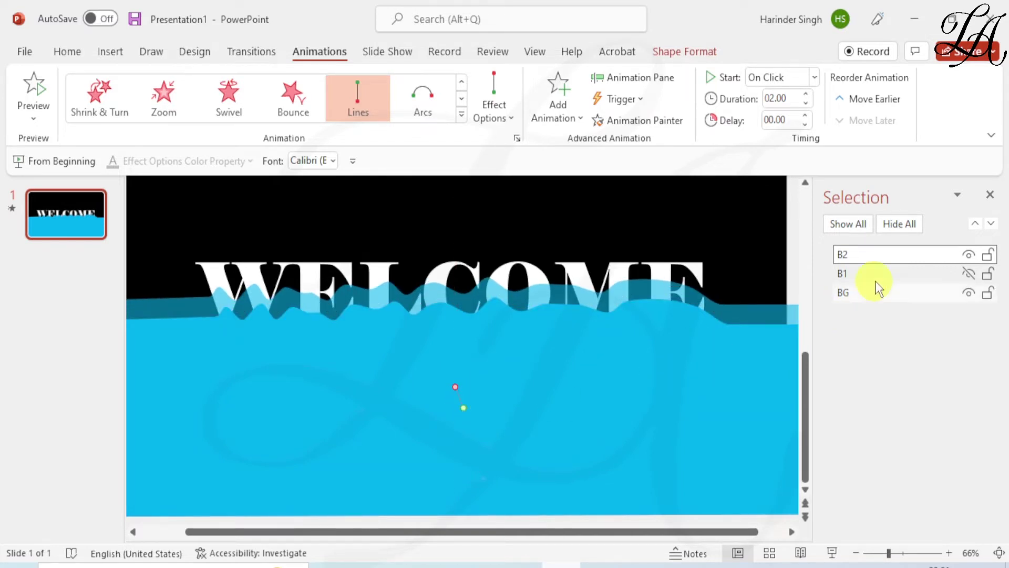
Step: Duplicate B2 directly over the original and lengthen the copy's motion path so the wave rises above the tops of the WELCOME letters
{"action": "left_click", "coordinate": [649, 327]}
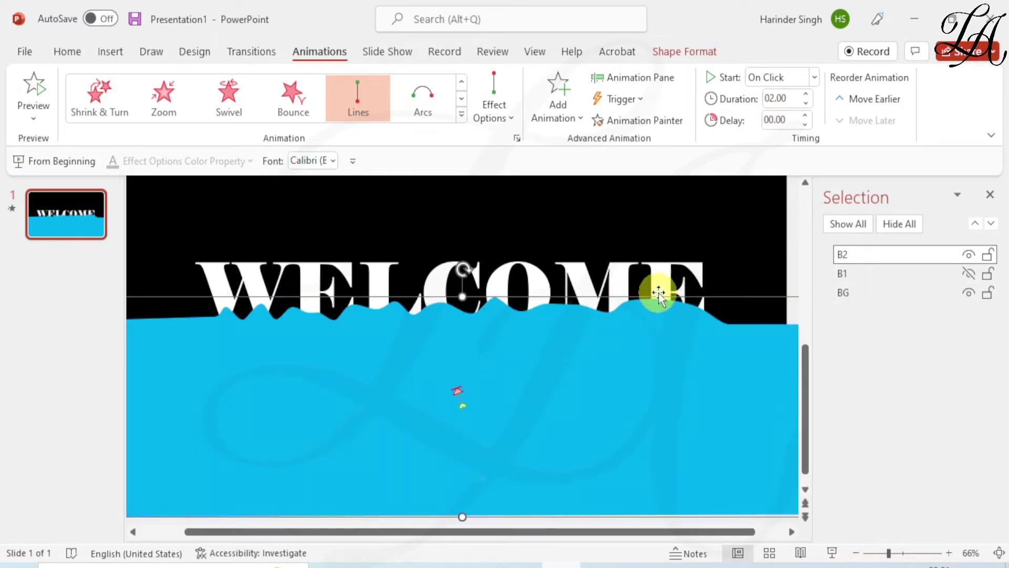
{"action": "key", "text": "ctrl+d"}
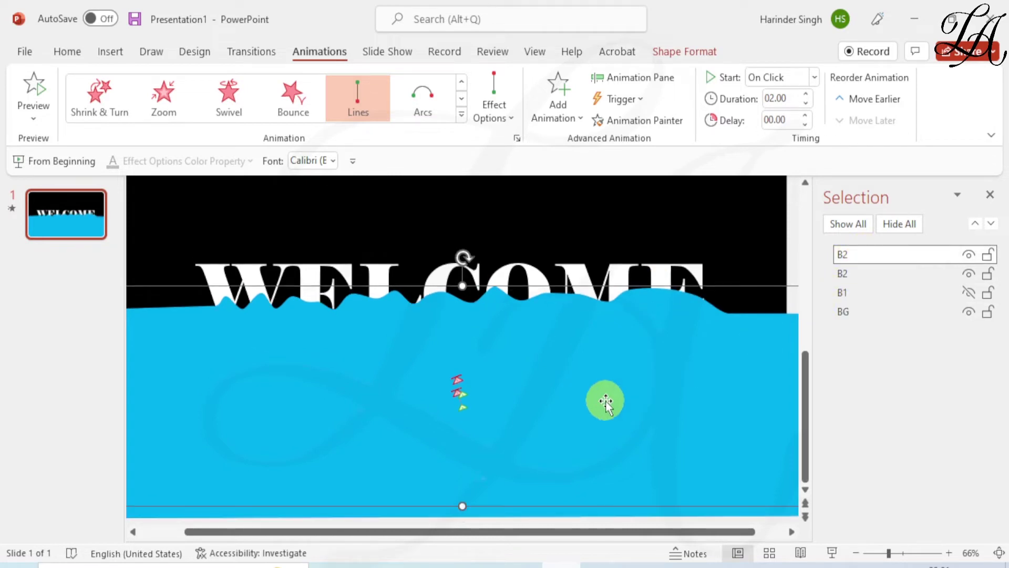
{"action": "mouse_move", "coordinate": [604, 401]}
{"action": "left_mouse_down"}
{"action": "mouse_move", "coordinate": [604, 392]}
{"action": "mouse_move", "coordinate": [605, 418]}
{"action": "left_mouse_up"}
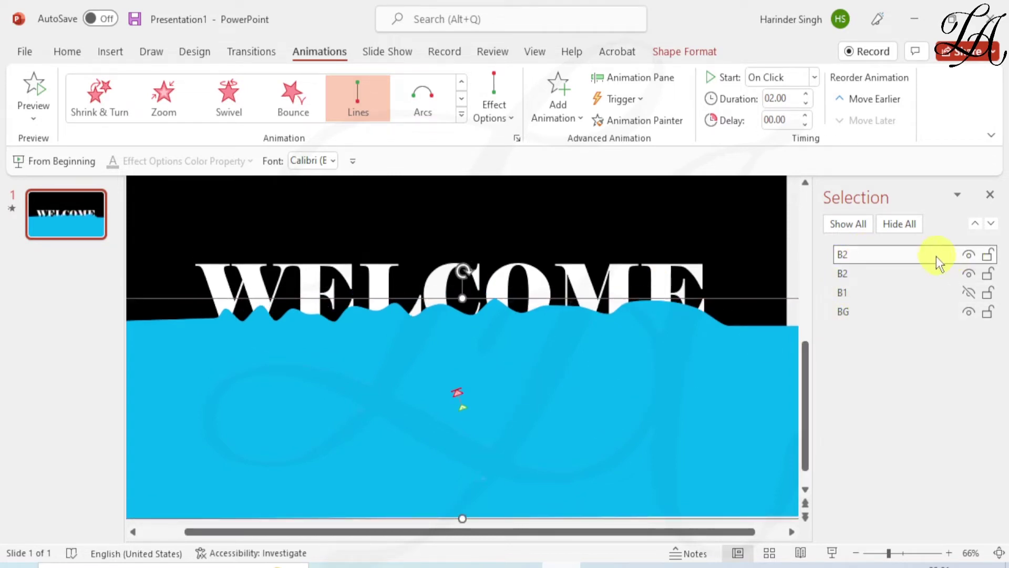
{"action": "left_click", "coordinate": [455, 389]}
{"action": "left_click_drag", "start_coordinate": [457, 394], "coordinate": [453, 349]}
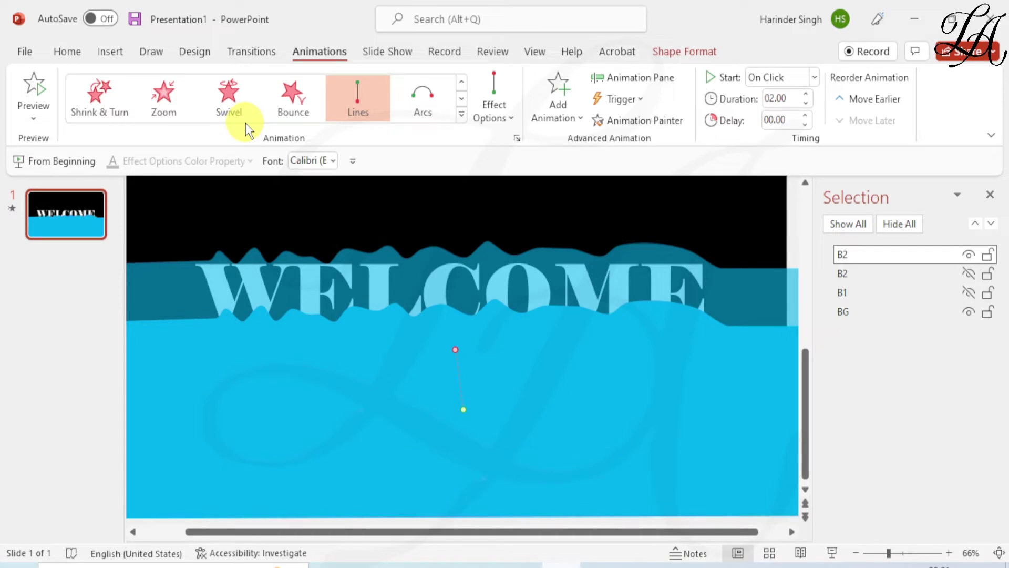
Step: Show all hidden objects and bring the black BG cover to the front
{"action": "left_click", "coordinate": [847, 225]}
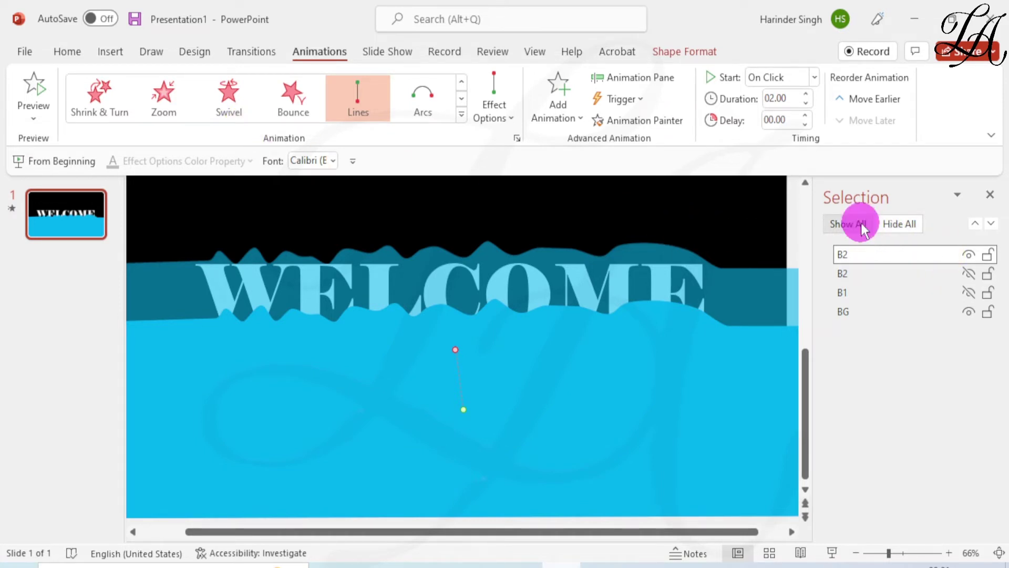
{"action": "left_click", "coordinate": [727, 216]}
{"action": "right_click", "coordinate": [728, 216]}
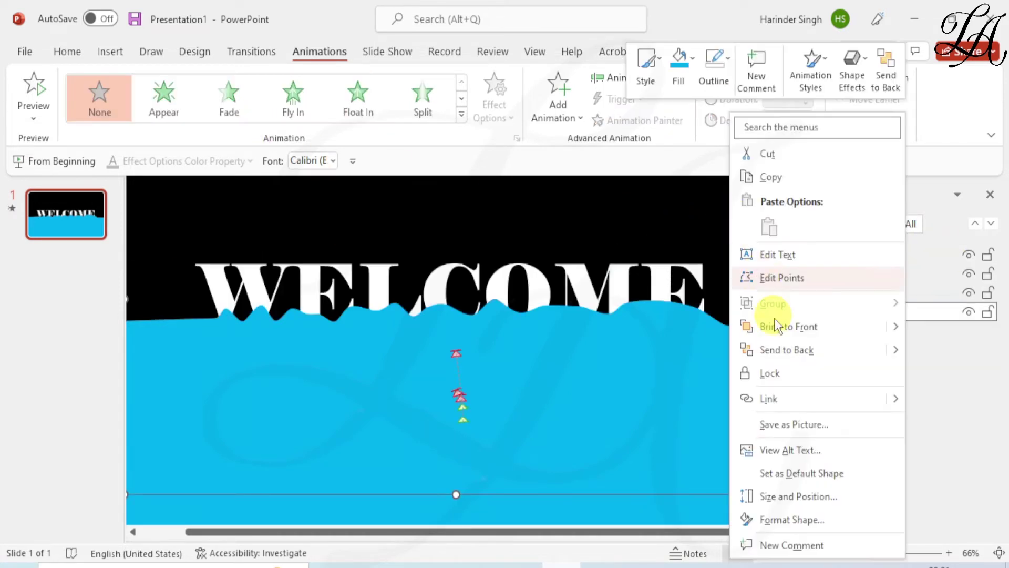
{"action": "left_click", "coordinate": [776, 327]}
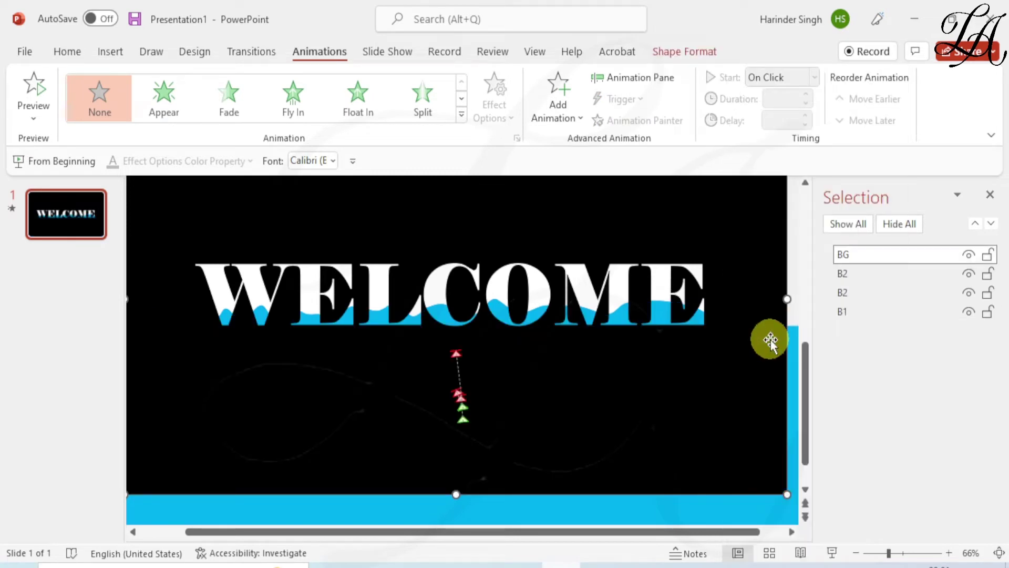
Step: Set all three wave animations, B1 and both B2, to start With Previous
{"action": "left_click", "coordinate": [631, 79]}
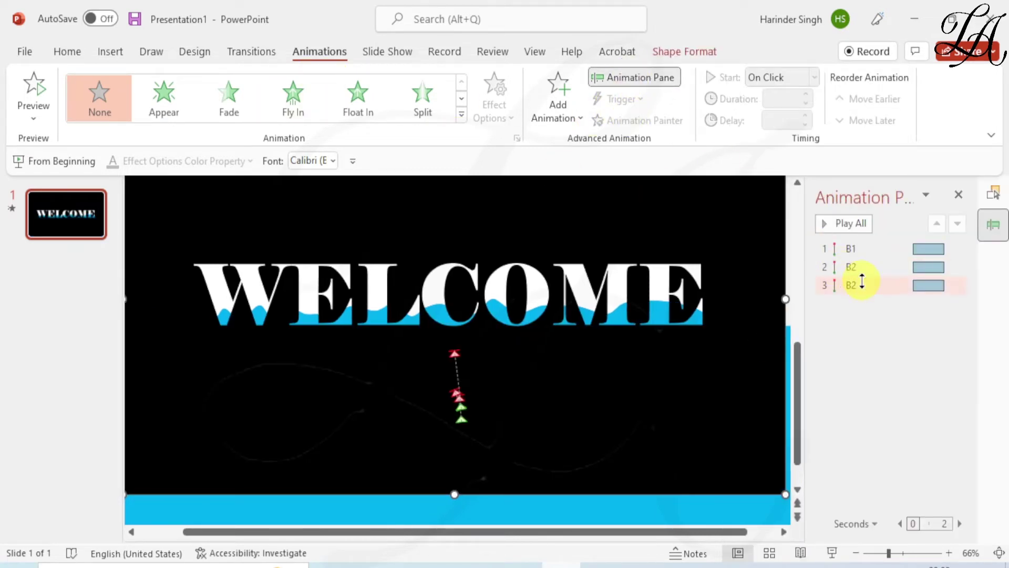
{"action": "key", "text": "ctrl+a"}
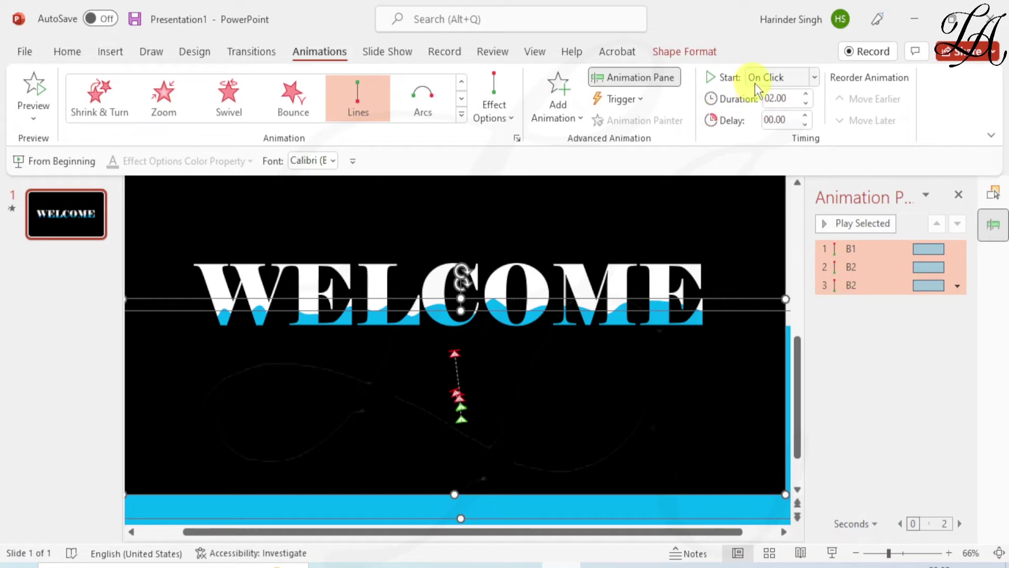
{"action": "left_click", "coordinate": [773, 77]}
{"action": "left_click", "coordinate": [779, 117]}
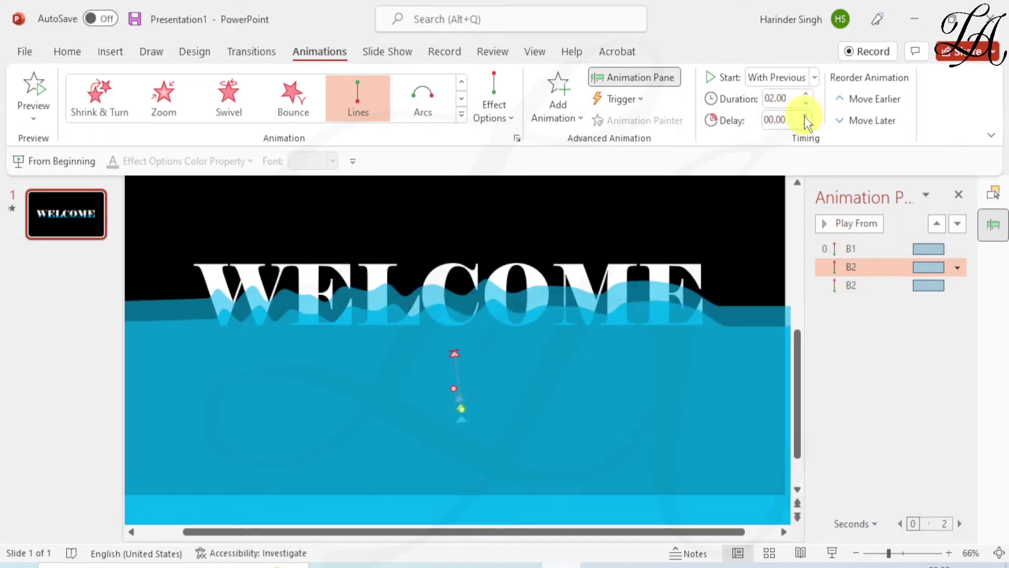
Step: Give the first B2 animation a delay of 01.00 and a duration of 02.00
{"action": "left_click", "coordinate": [805, 116]}
{"action": "left_click", "coordinate": [805, 116]}
{"action": "left_click", "coordinate": [805, 116]}
{"action": "left_click", "coordinate": [805, 116]}
{"action": "left_click", "coordinate": [807, 101]}
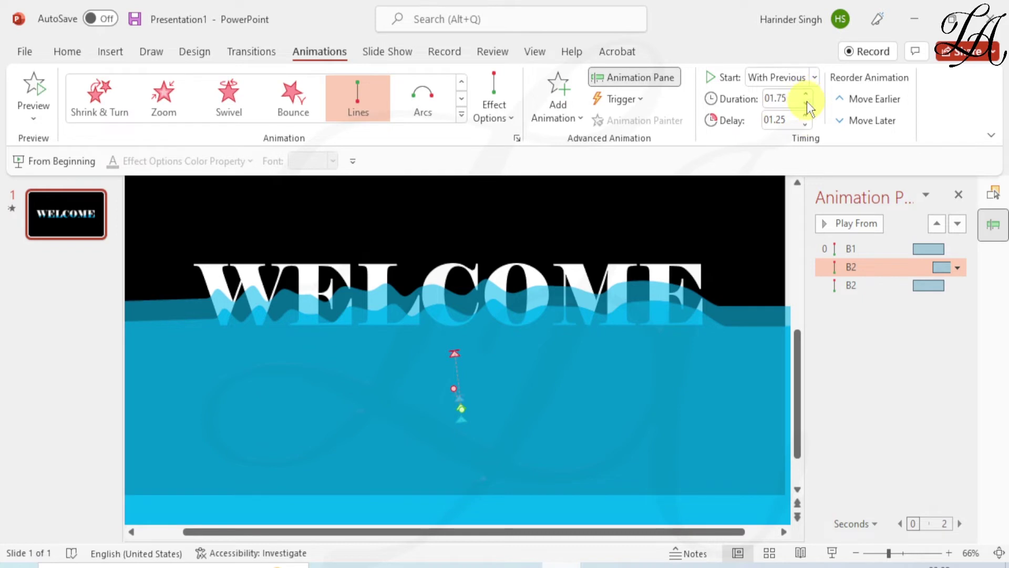
{"action": "left_click", "coordinate": [807, 115]}
{"action": "left_click", "coordinate": [894, 282]}
{"action": "left_click", "coordinate": [908, 247]}
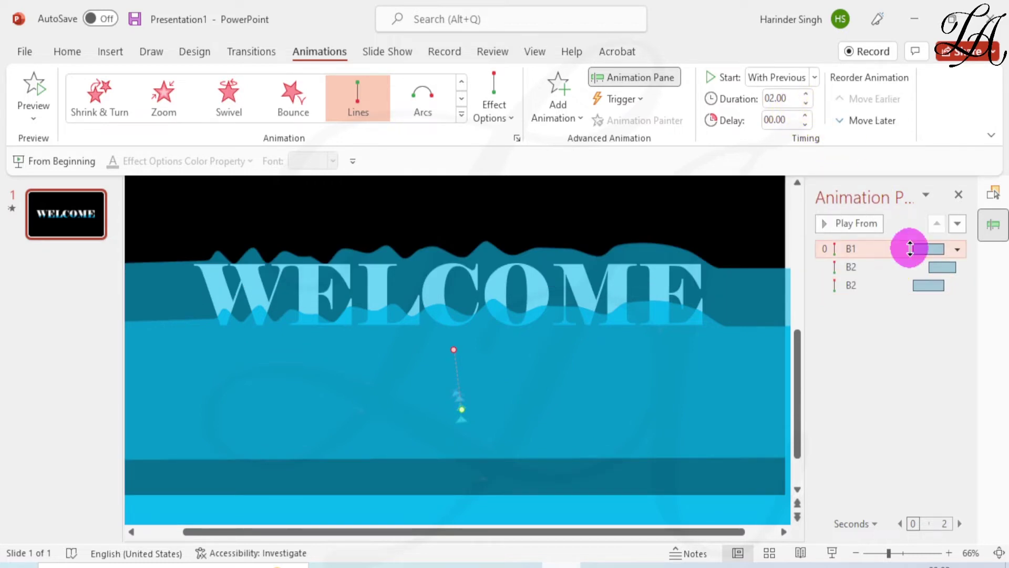
{"action": "left_click", "coordinate": [911, 267]}
{"action": "left_click", "coordinate": [807, 94]}
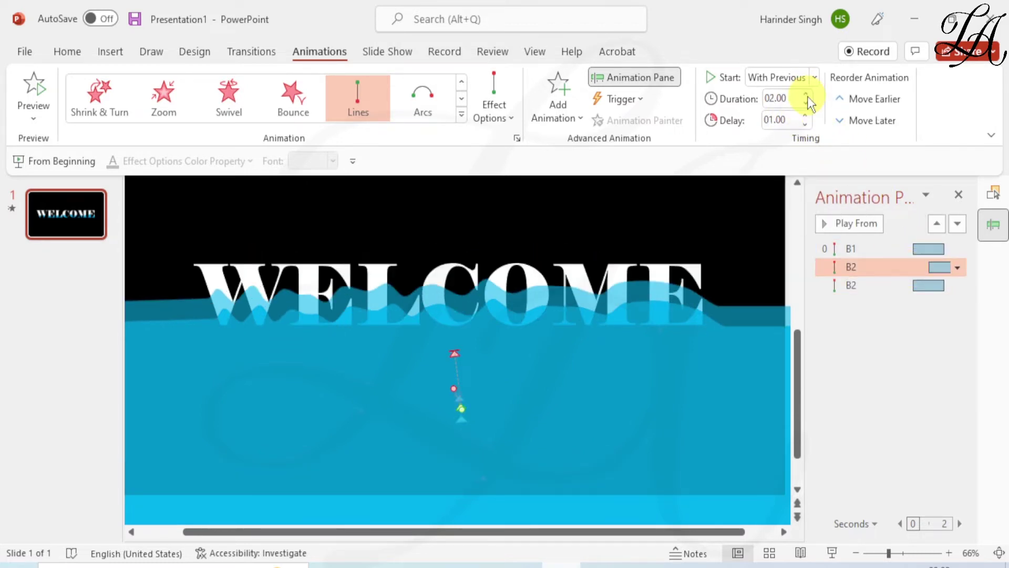
Step: Set the last B2 animation's delay to 02.00 and preview the slide as a slide show
{"action": "left_click", "coordinate": [904, 281]}
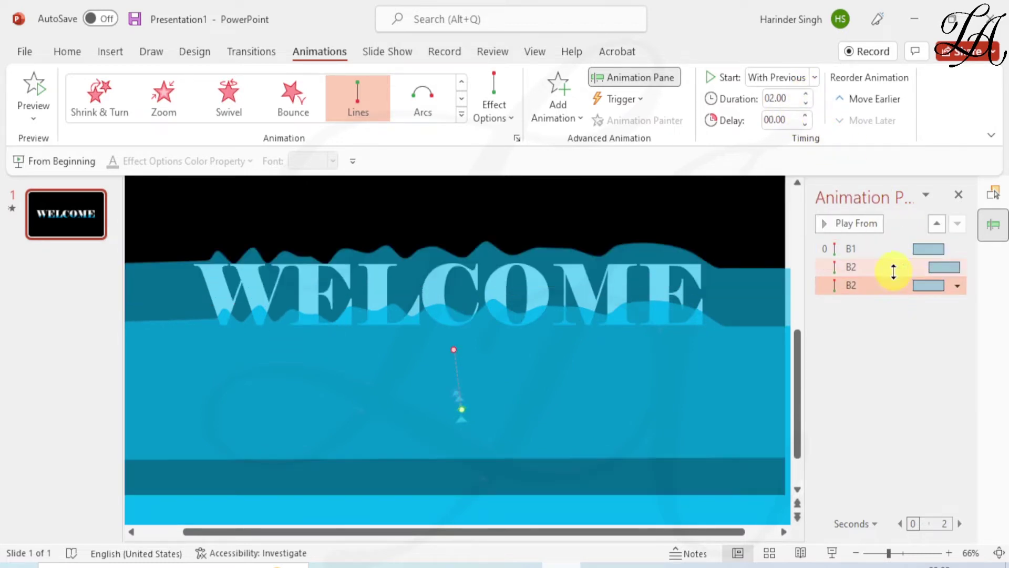
{"action": "left_click", "coordinate": [790, 118]}
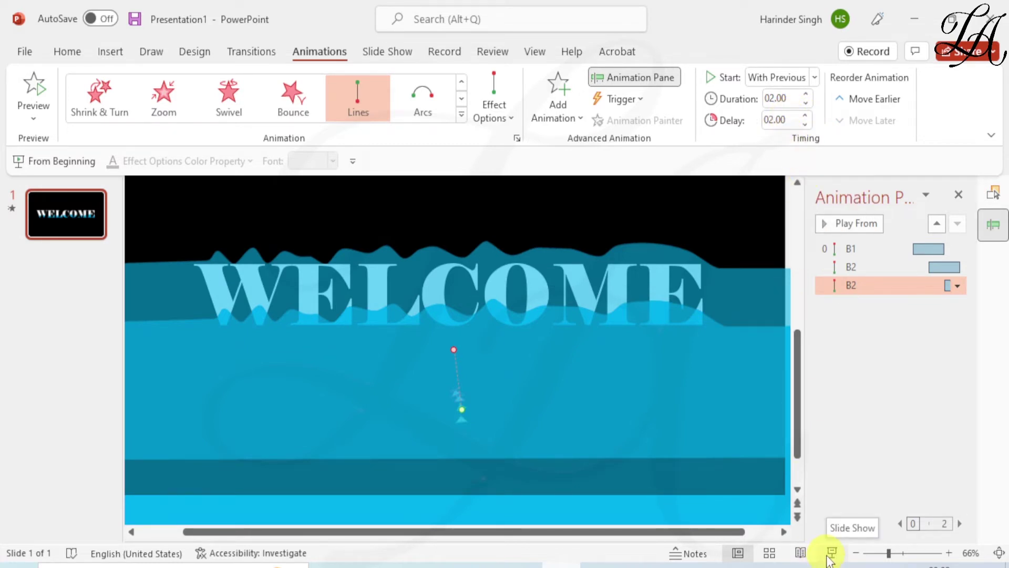
{"action": "left_click", "coordinate": [831, 553]}
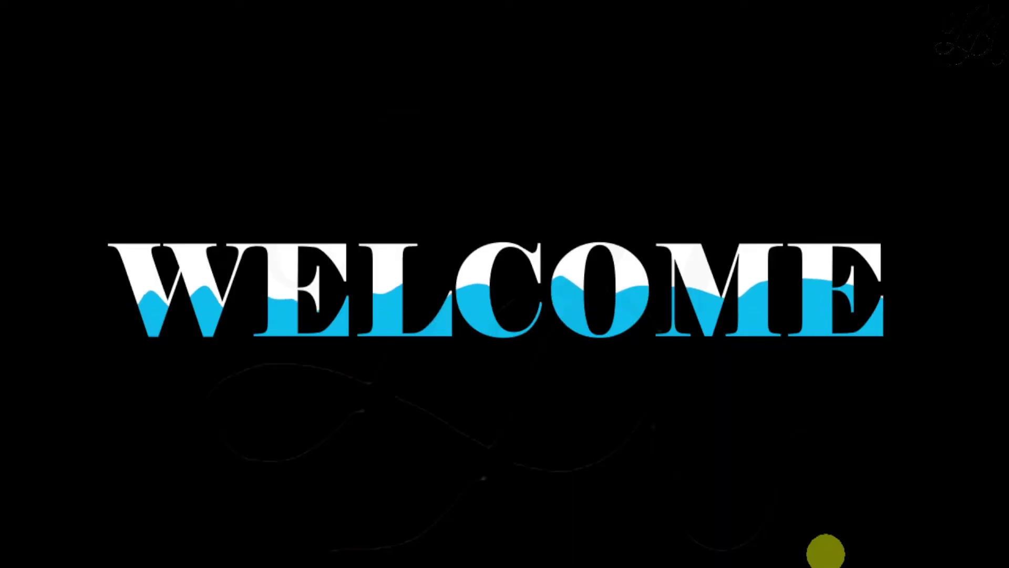
{"action": "key", "text": "Escape"}
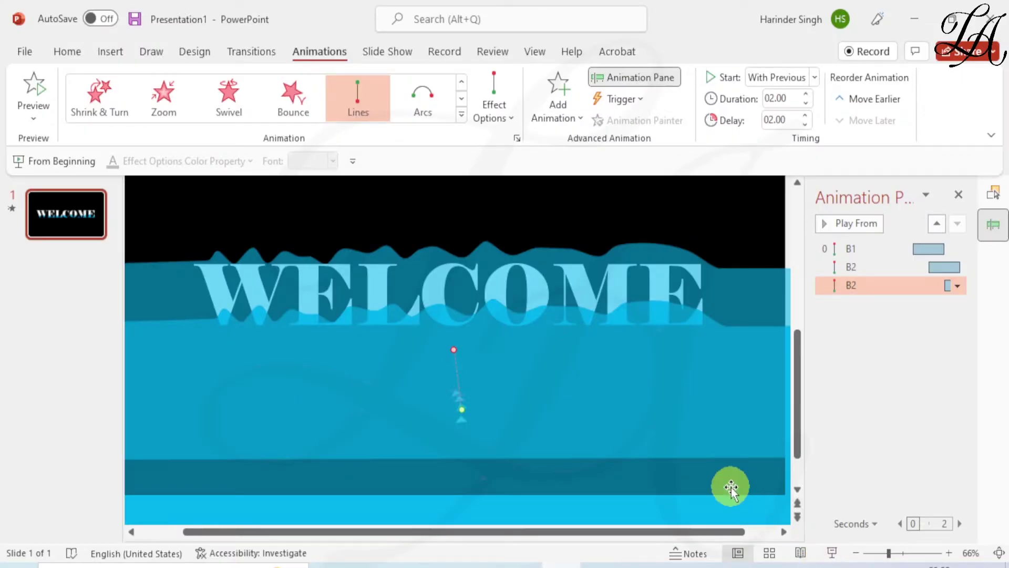
Step: Show only the B1 wave and the BG cover, and move B1 down until it sits below the WELCOME letters
{"action": "scroll", "coordinate": [703, 464], "scroll_direction": "down", "scroll_amount": 1}
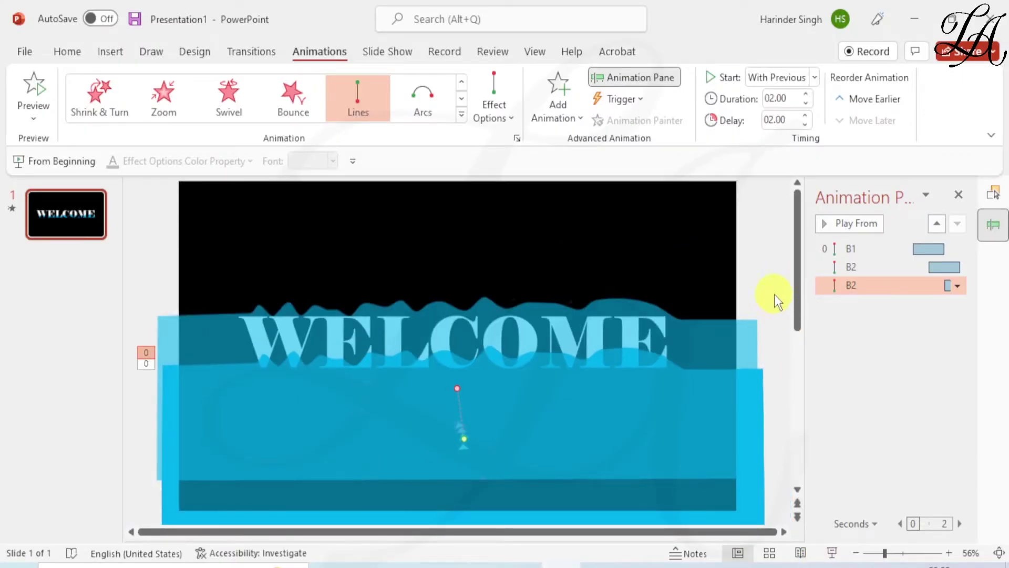
{"action": "left_click", "coordinate": [769, 409]}
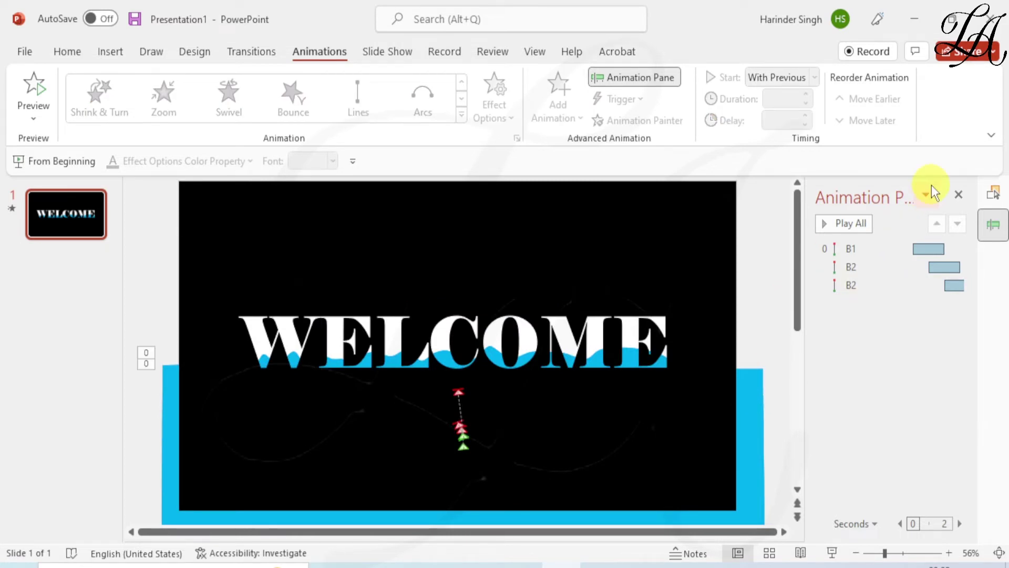
{"action": "left_click", "coordinate": [993, 192]}
{"action": "left_click", "coordinate": [879, 225]}
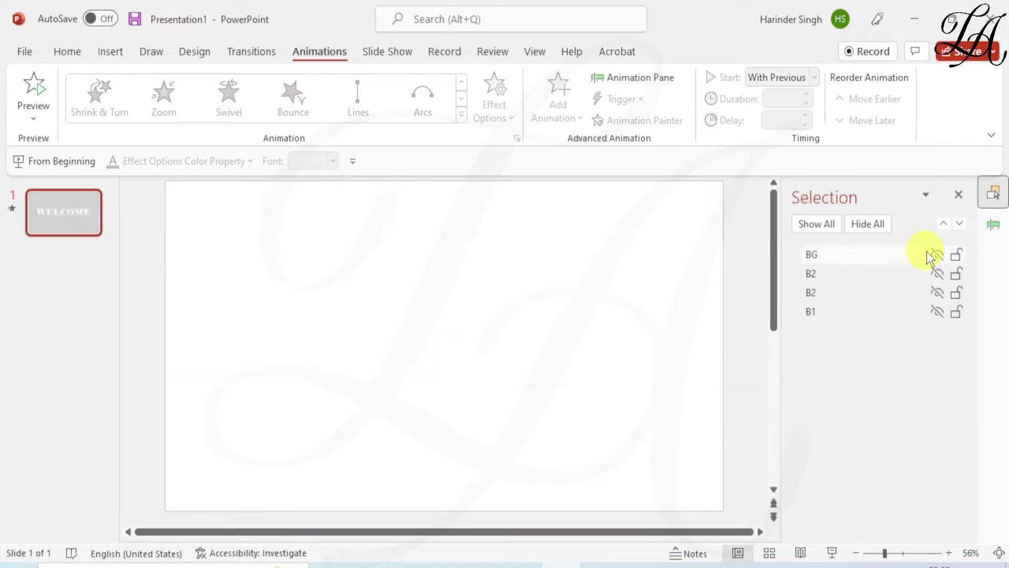
{"action": "left_click", "coordinate": [937, 312]}
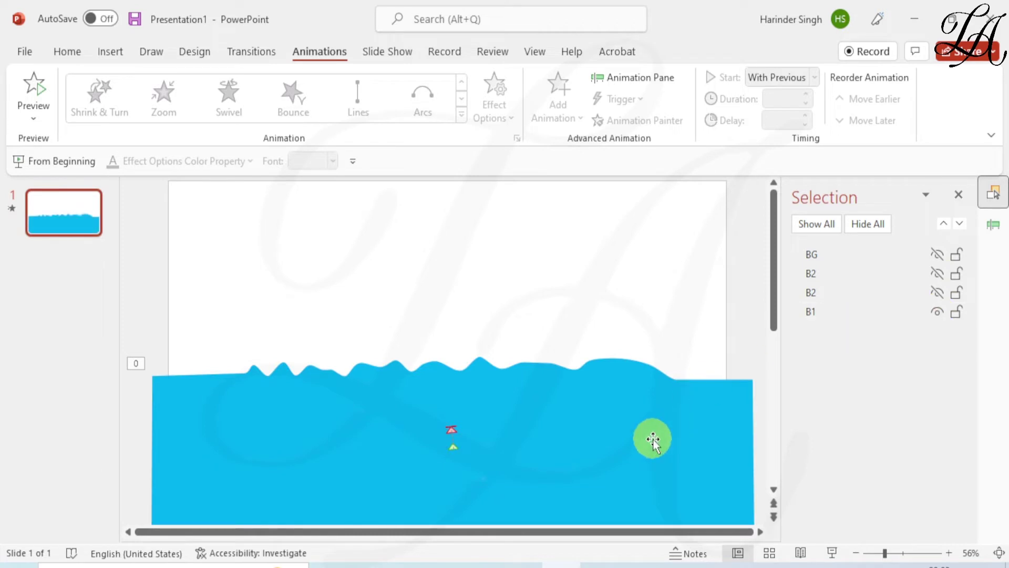
{"action": "left_click", "coordinate": [937, 255]}
{"action": "mouse_move", "coordinate": [742, 418]}
{"action": "left_mouse_down"}
{"action": "mouse_move", "coordinate": [738, 435]}
{"action": "mouse_move", "coordinate": [749, 436]}
{"action": "mouse_move", "coordinate": [738, 436]}
{"action": "left_mouse_up"}
Step: Show the lower-listed B2 instead of B1, move it below the letters and point its motion path upward
{"action": "left_click", "coordinate": [937, 293]}
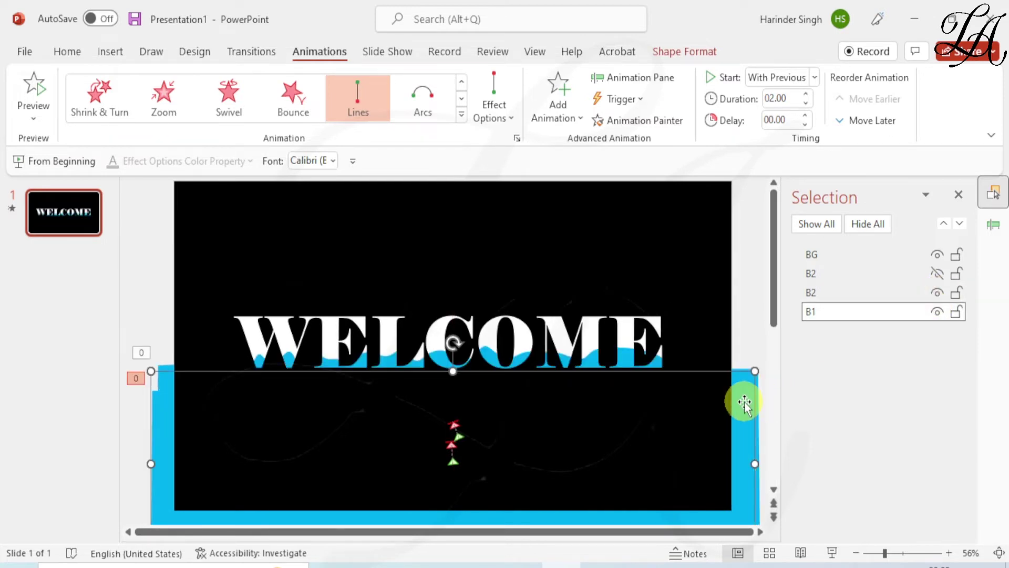
{"action": "left_click", "coordinate": [938, 311]}
{"action": "left_click_drag", "start_coordinate": [755, 421], "coordinate": [730, 423]}
{"action": "mouse_move", "coordinate": [447, 435]}
{"action": "left_mouse_down"}
{"action": "mouse_move", "coordinate": [444, 409]}
{"action": "mouse_move", "coordinate": [448, 443]}
{"action": "left_mouse_up"}
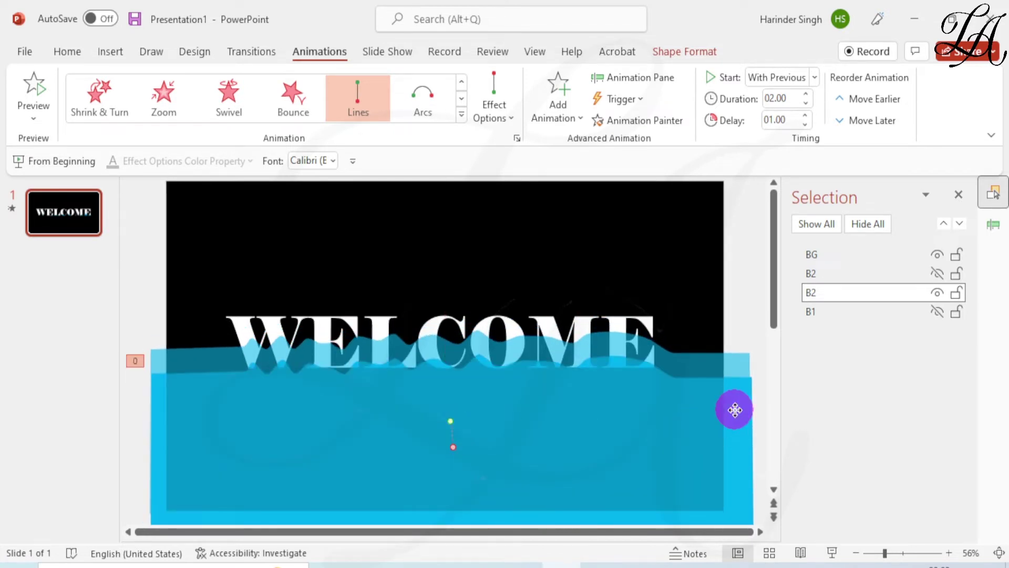
{"action": "left_click_drag", "start_coordinate": [735, 409], "coordinate": [732, 439]}
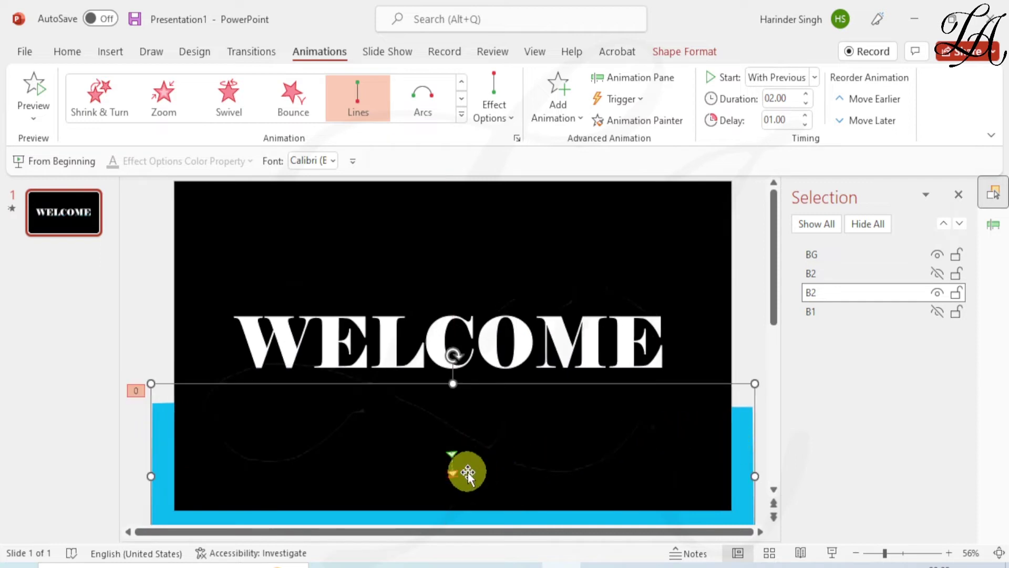
{"action": "left_click_drag", "start_coordinate": [452, 472], "coordinate": [445, 426]}
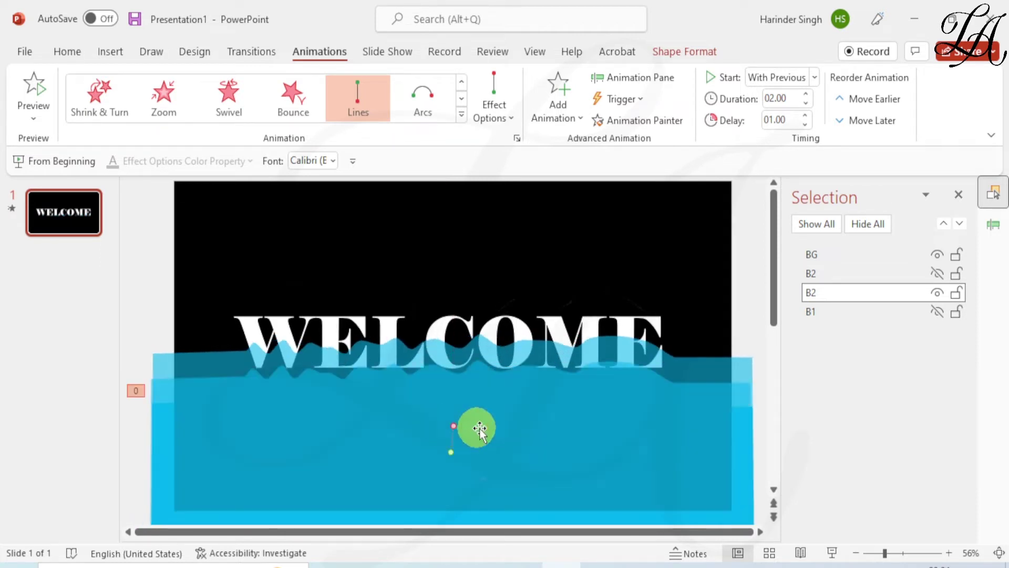
{"action": "left_click", "coordinate": [762, 424]}
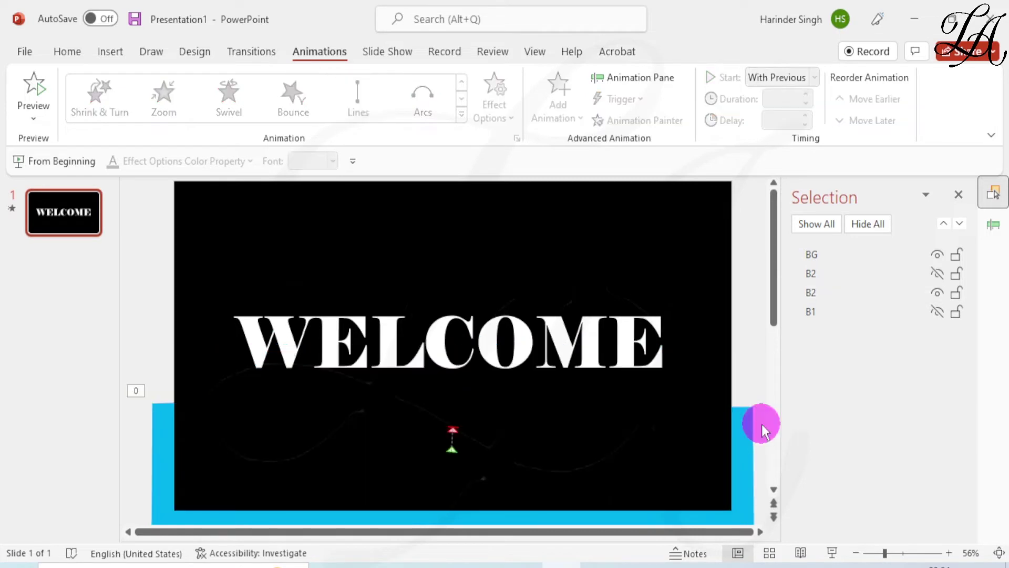
Step: Show the upper-listed B2 instead, move it below the letters and extend the end of its motion path upward
{"action": "left_click", "coordinate": [937, 293]}
{"action": "left_click", "coordinate": [938, 292]}
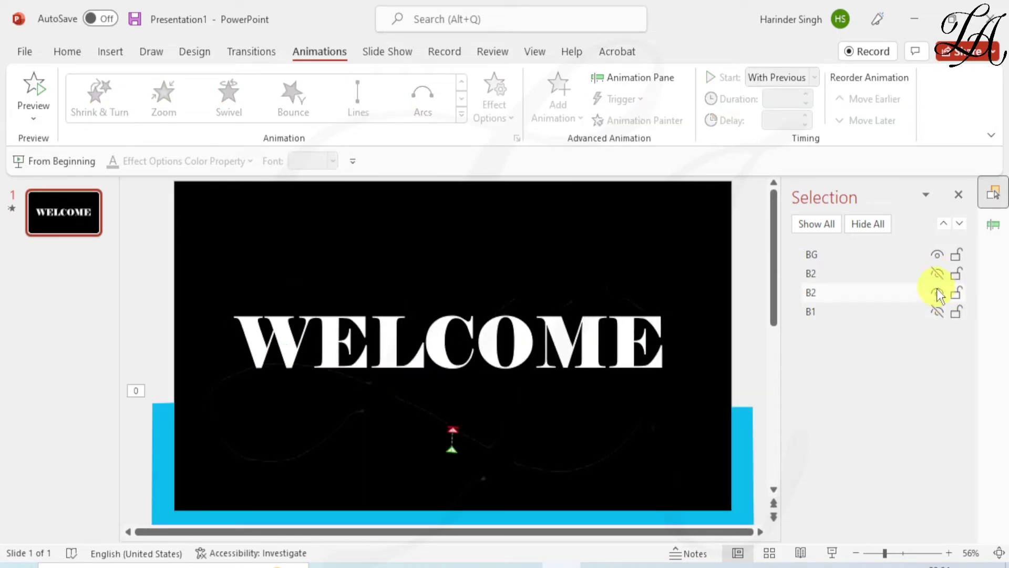
{"action": "left_click", "coordinate": [937, 292]}
{"action": "left_click", "coordinate": [937, 273]}
{"action": "left_click", "coordinate": [743, 450]}
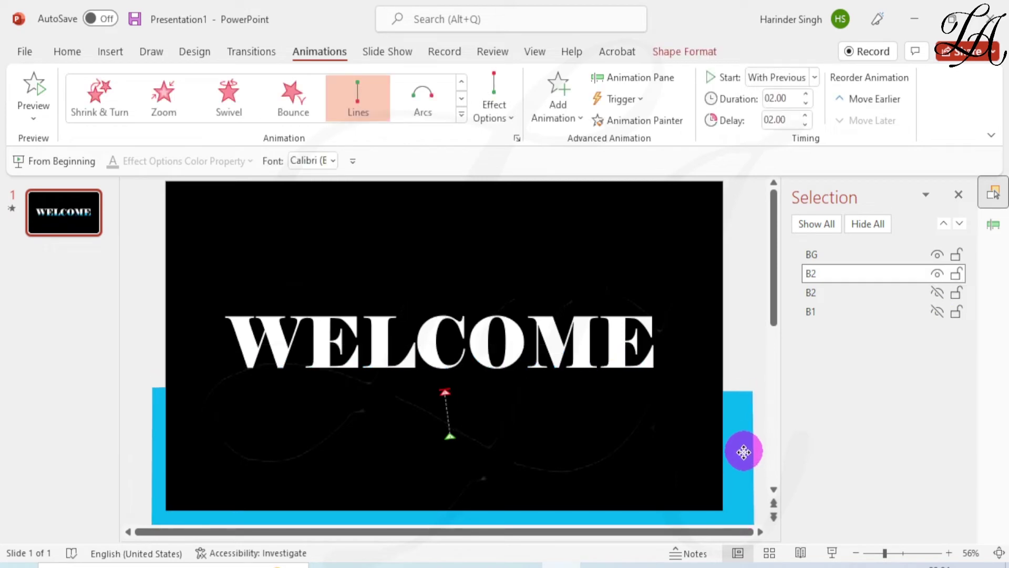
{"action": "left_click_drag", "start_coordinate": [448, 421], "coordinate": [444, 381]}
{"action": "left_click", "coordinate": [832, 531]}
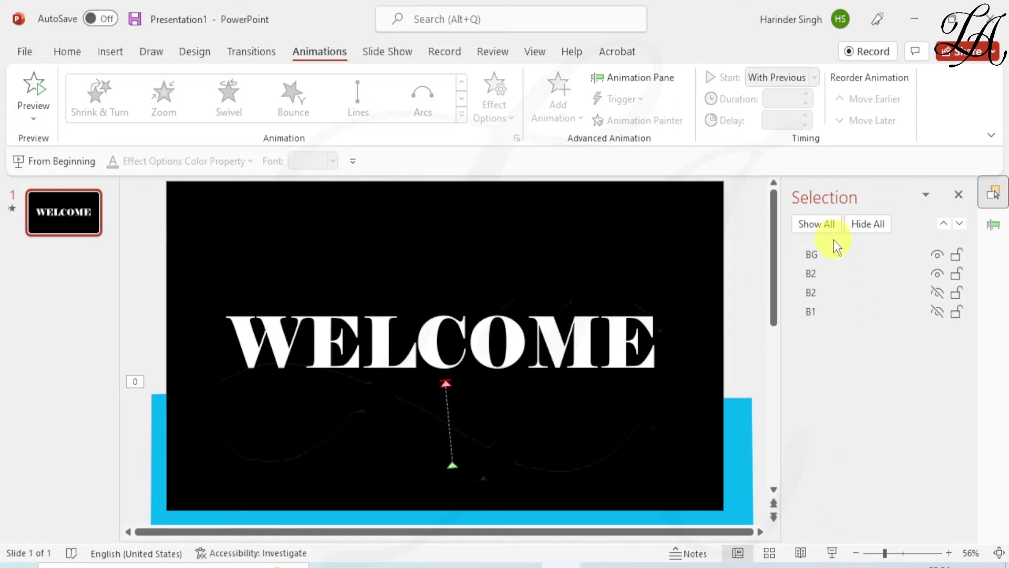
Step: Show all objects and preview the slide's animations
{"action": "left_click", "coordinate": [825, 225]}
{"action": "left_click", "coordinate": [41, 96]}
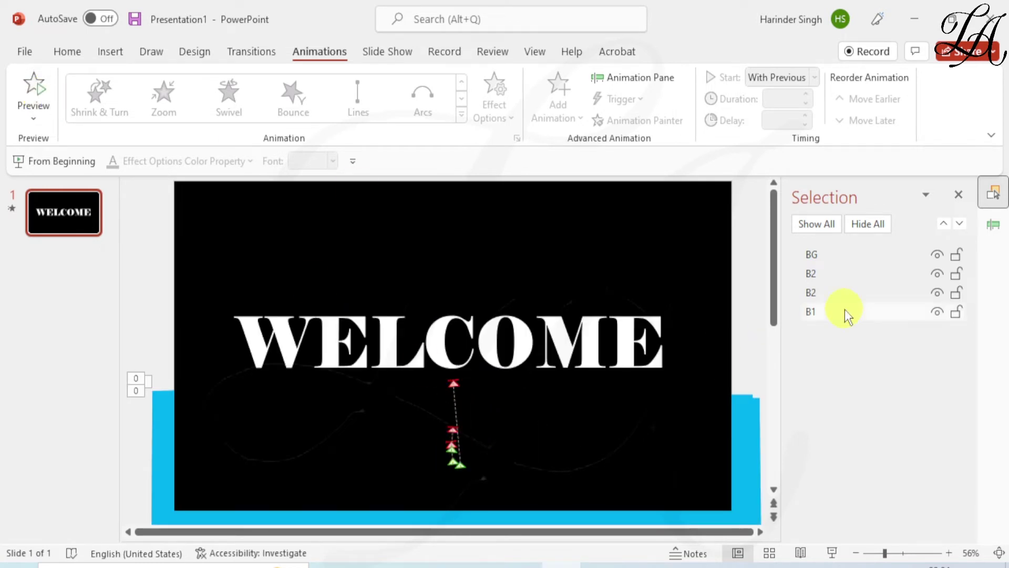
Step: Show only the lower-listed B2 with the BG cover and raise the end of its motion path
{"action": "left_click", "coordinate": [868, 223]}
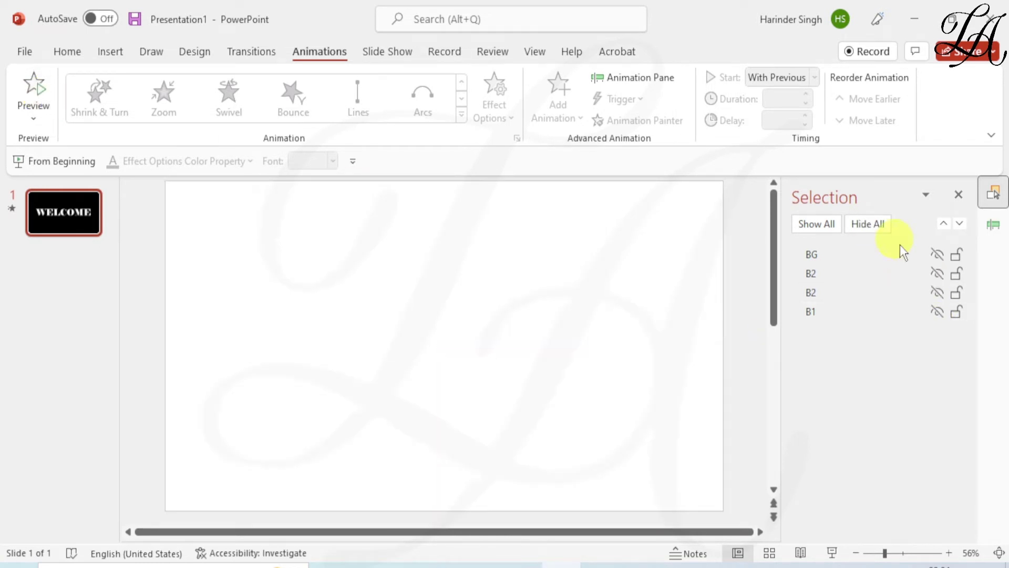
{"action": "left_click", "coordinate": [937, 292]}
{"action": "left_click", "coordinate": [937, 254]}
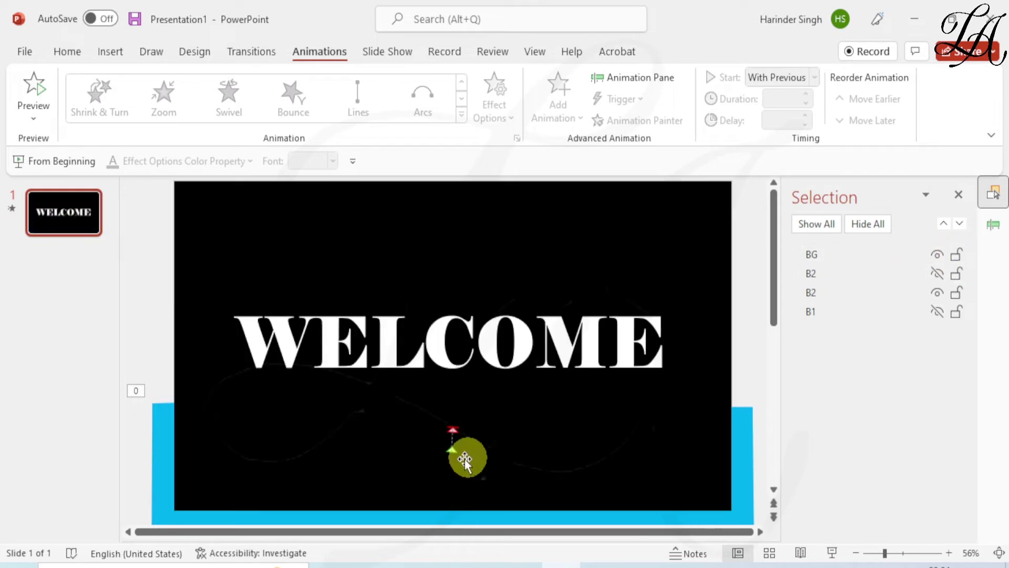
{"action": "left_click_drag", "start_coordinate": [451, 443], "coordinate": [451, 425]}
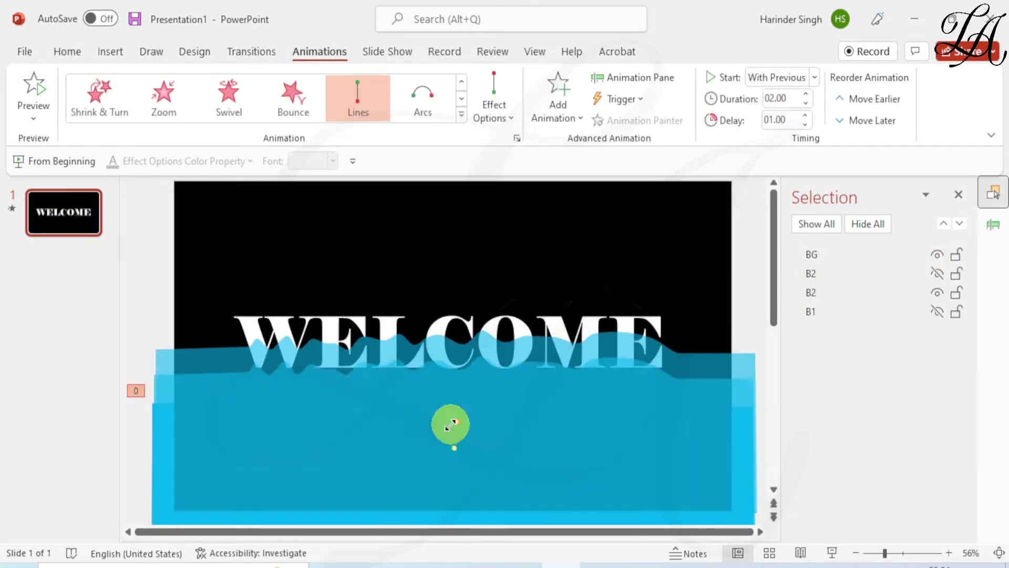
Step: Show B1 instead of B2 and reshape its motion path so the wave rises into the bottom of the letters
{"action": "left_click", "coordinate": [937, 293]}
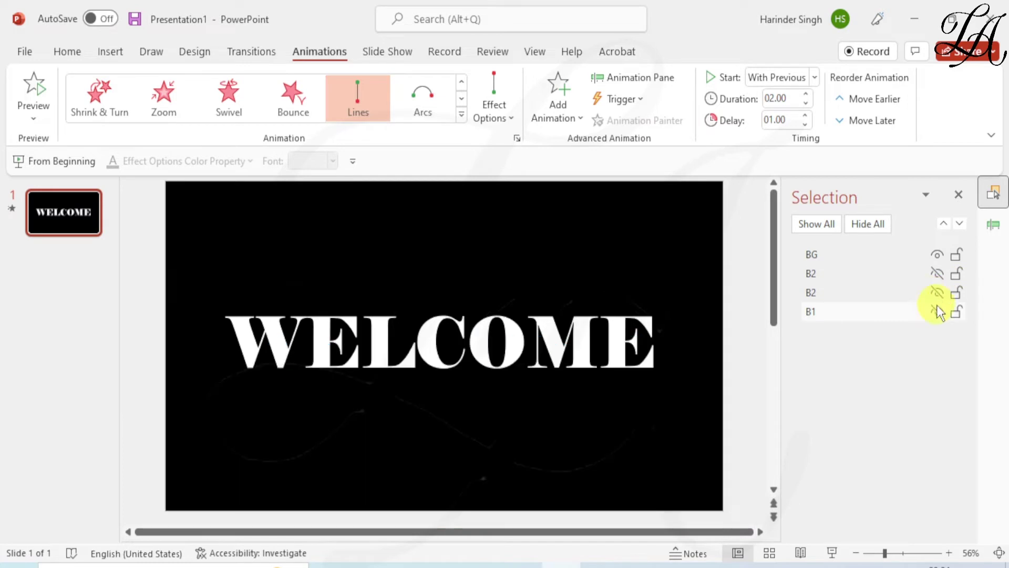
{"action": "left_click", "coordinate": [937, 311]}
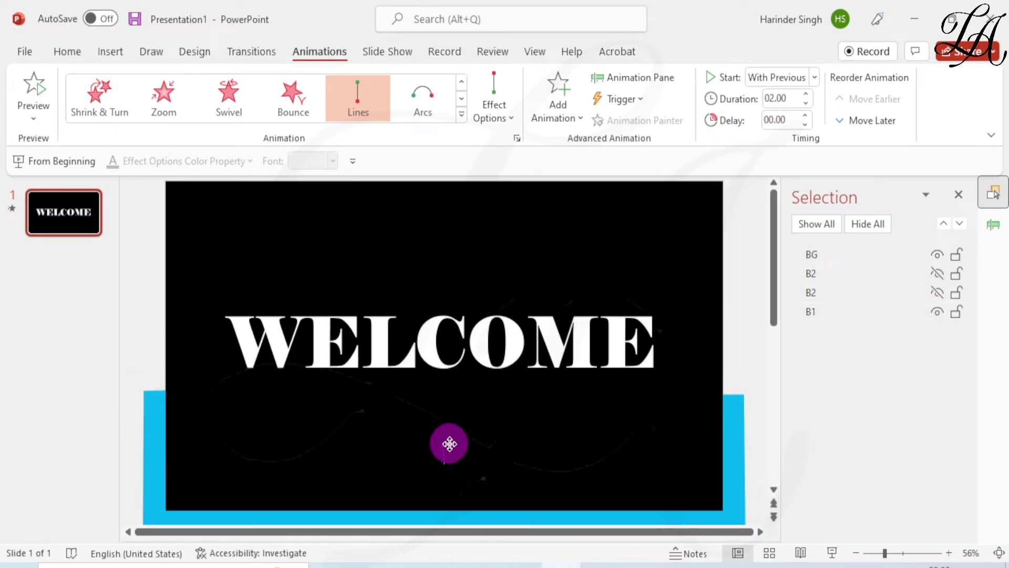
{"action": "left_click", "coordinate": [448, 442]}
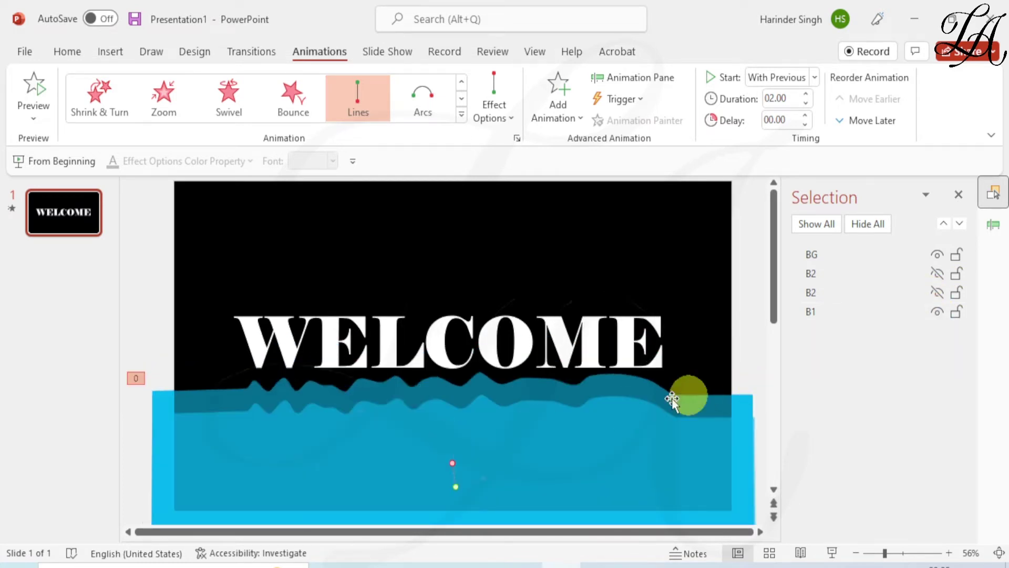
{"action": "left_click_drag", "start_coordinate": [449, 463], "coordinate": [439, 437]}
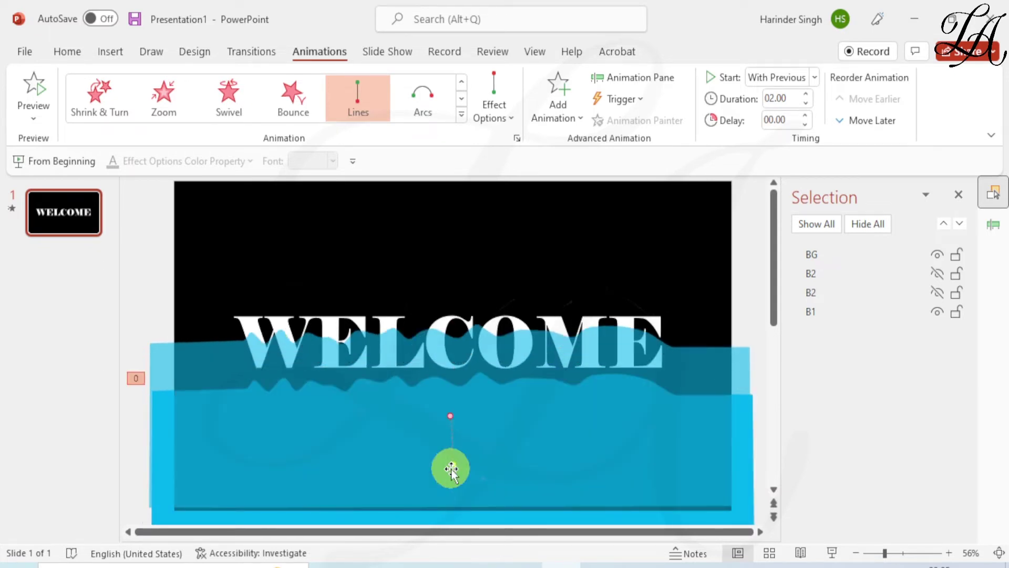
{"action": "left_click_drag", "start_coordinate": [452, 479], "coordinate": [446, 443]}
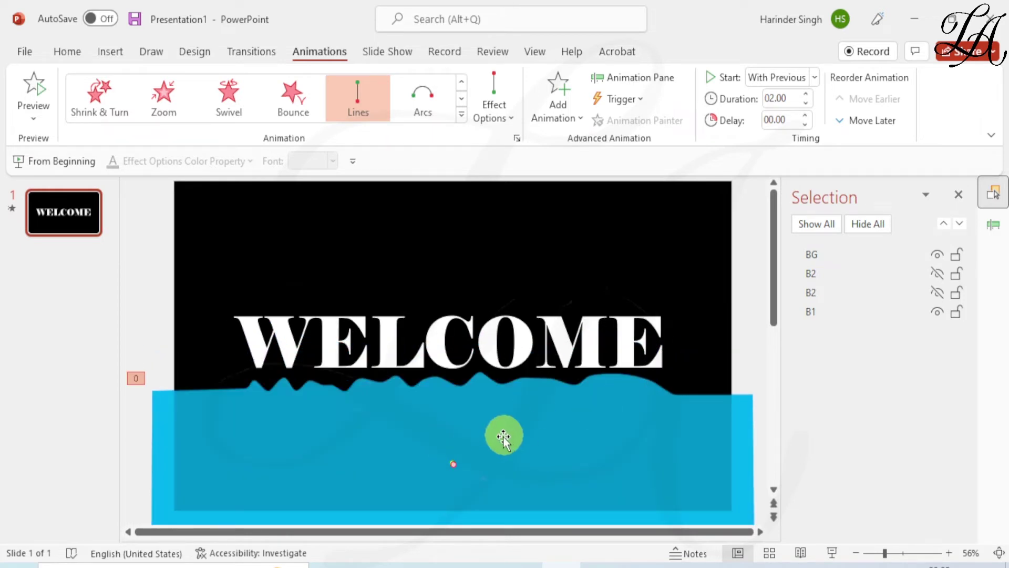
{"action": "scroll", "coordinate": [470, 465], "scroll_direction": "up", "scroll_amount": 4}
{"action": "scroll", "coordinate": [469, 468], "scroll_direction": "down", "scroll_amount": 2}
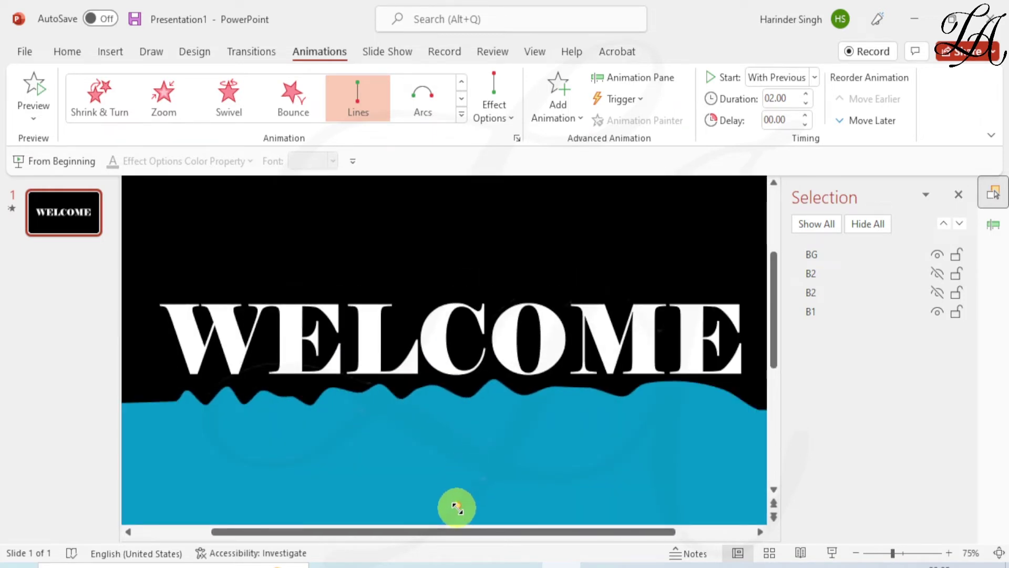
{"action": "left_click", "coordinate": [454, 492]}
{"action": "left_click_drag", "start_coordinate": [454, 493], "coordinate": [451, 469]}
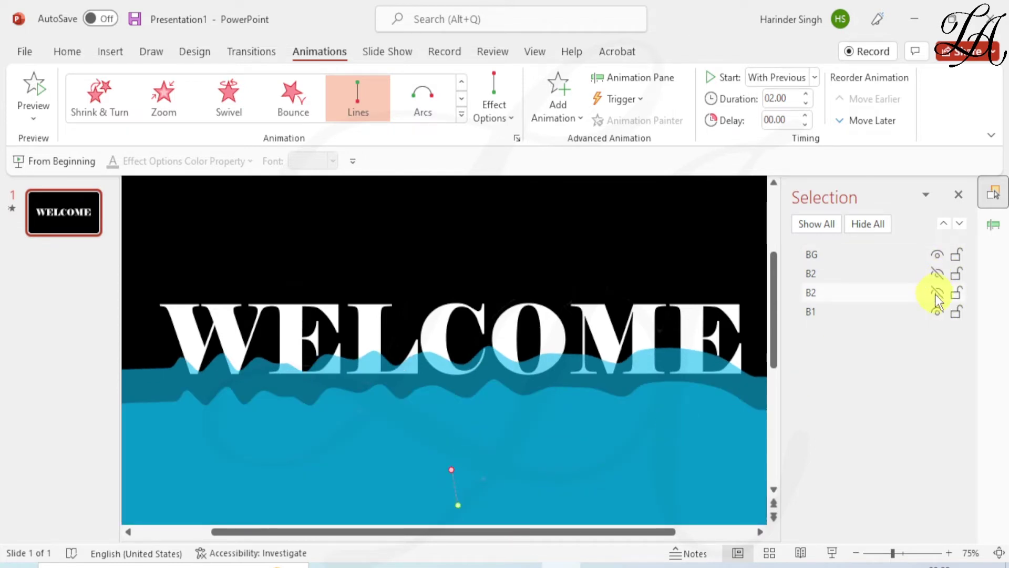
Step: Switch back from B1 to the lower-listed B2 and raise its motion path's end slightly
{"action": "left_click", "coordinate": [937, 310]}
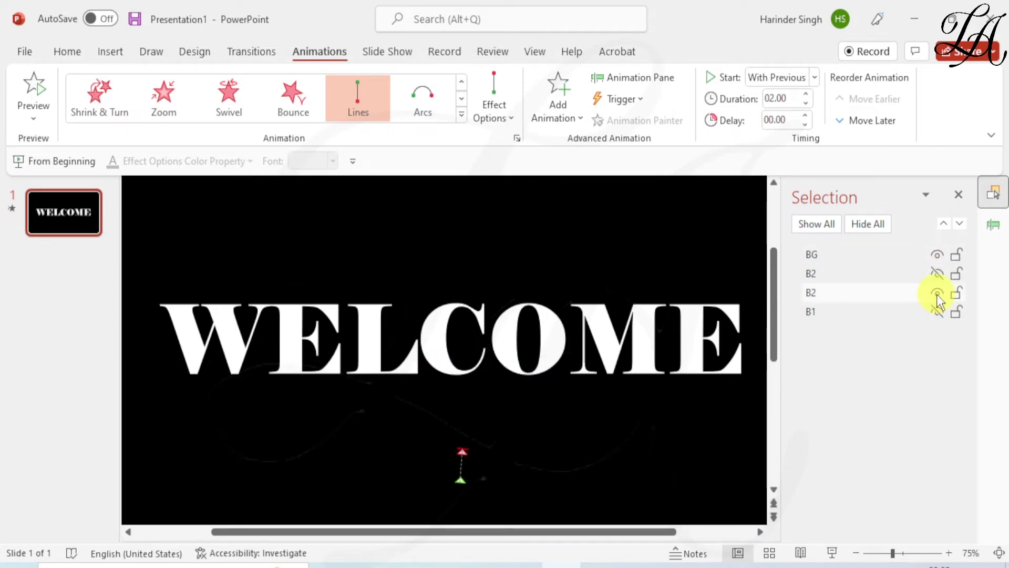
{"action": "left_click", "coordinate": [461, 455]}
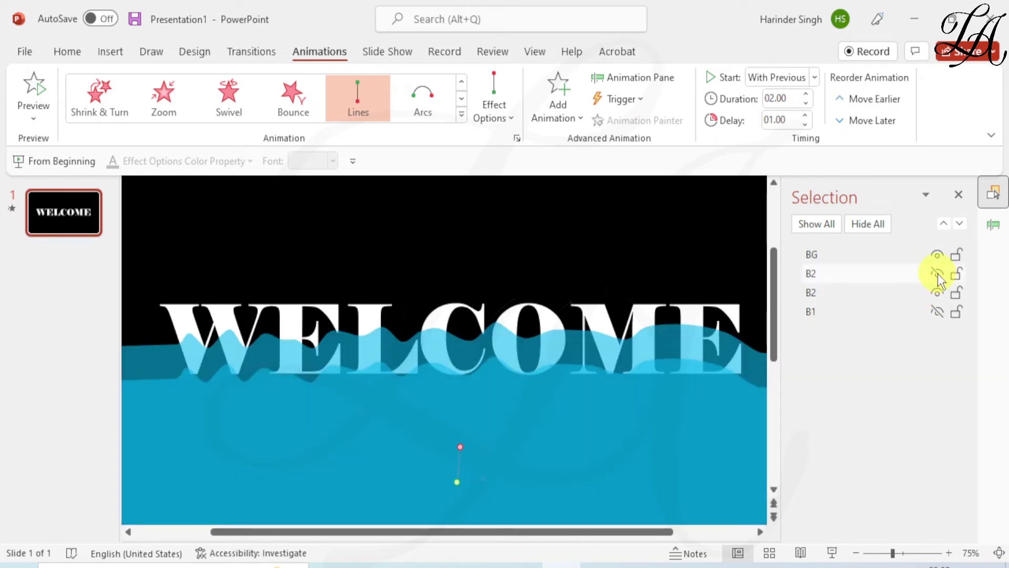
Step: Make all the waves visible again and preview the slide as a slide show
{"action": "left_click", "coordinate": [938, 274]}
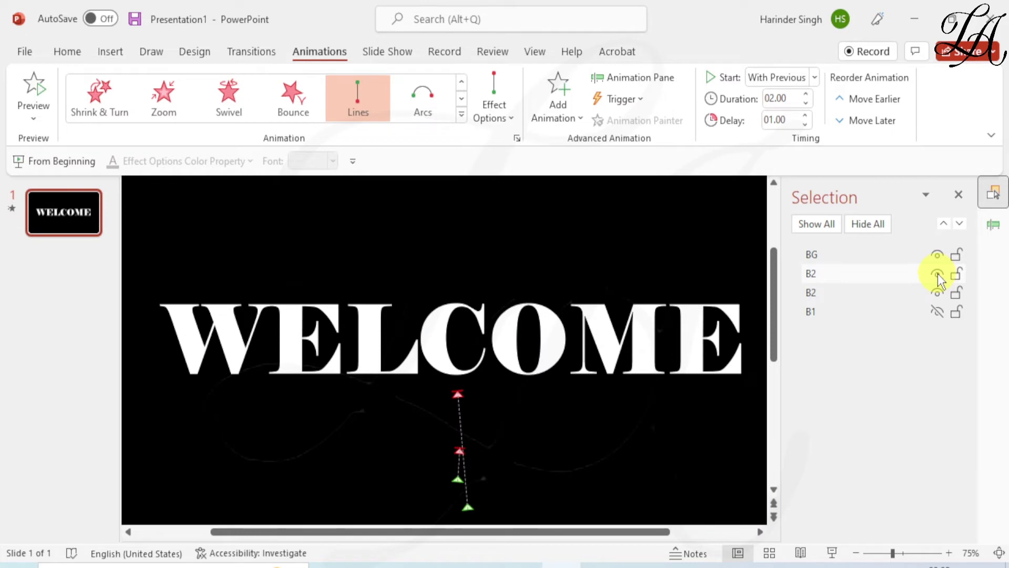
{"action": "left_click", "coordinate": [937, 292]}
{"action": "left_click", "coordinate": [937, 310]}
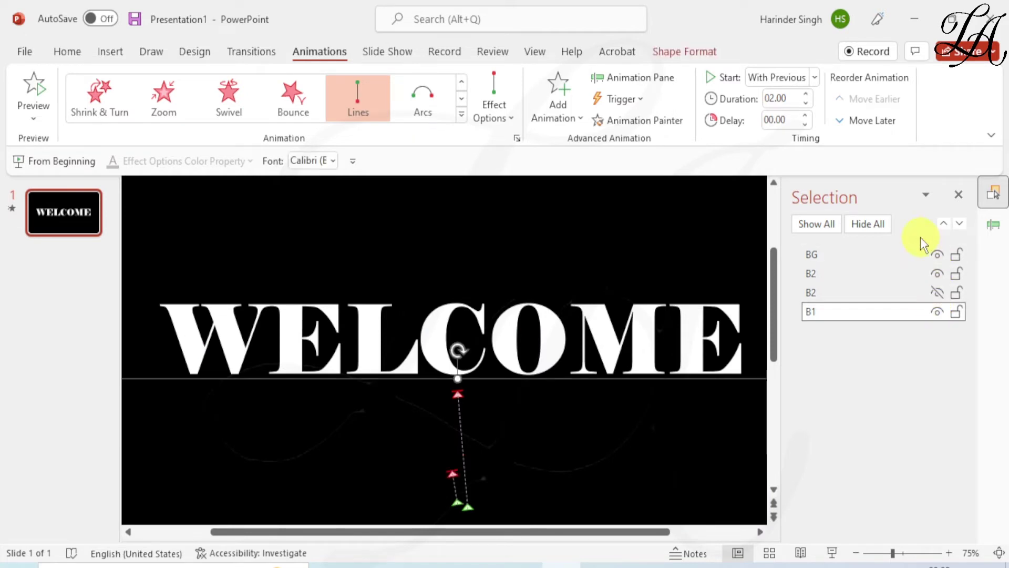
{"action": "left_click", "coordinate": [832, 552]}
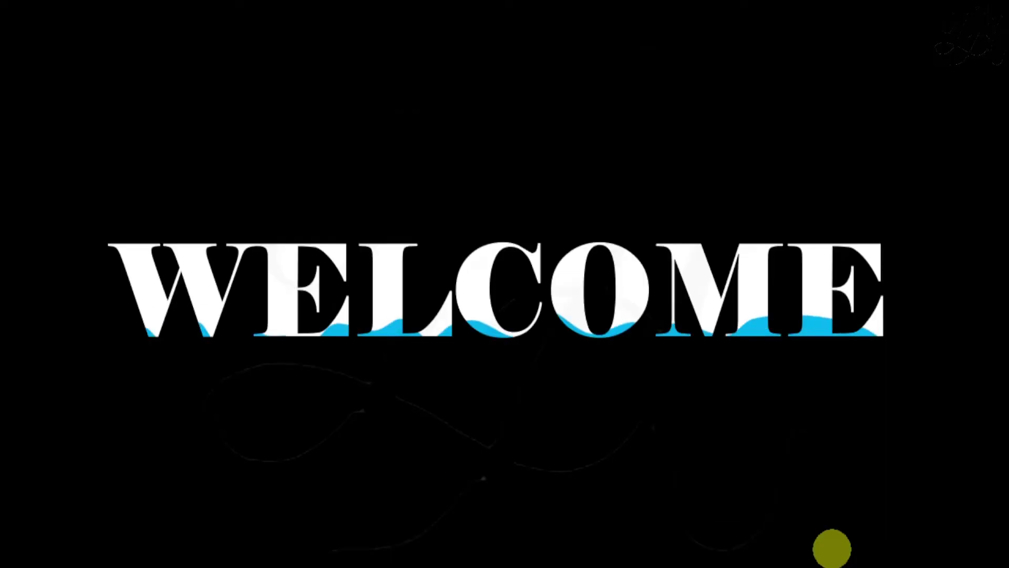
{"action": "key", "text": "Escape"}
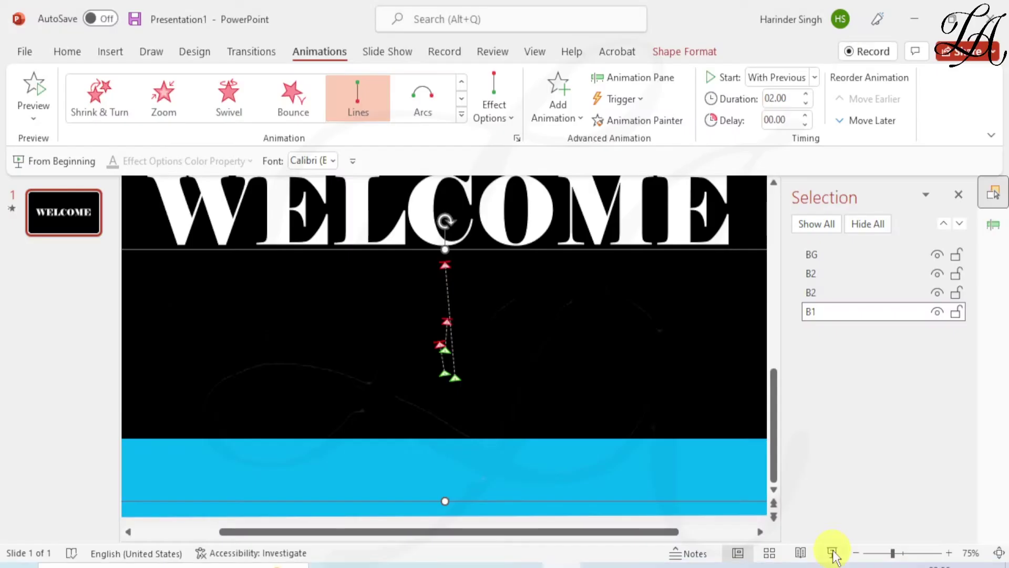
Step: Duplicate all three wave shapes, B1 and both B2, and place the copies exactly over the originals
{"action": "scroll", "coordinate": [653, 447], "scroll_direction": "down", "scroll_amount": 2, "text": "ctrl"}
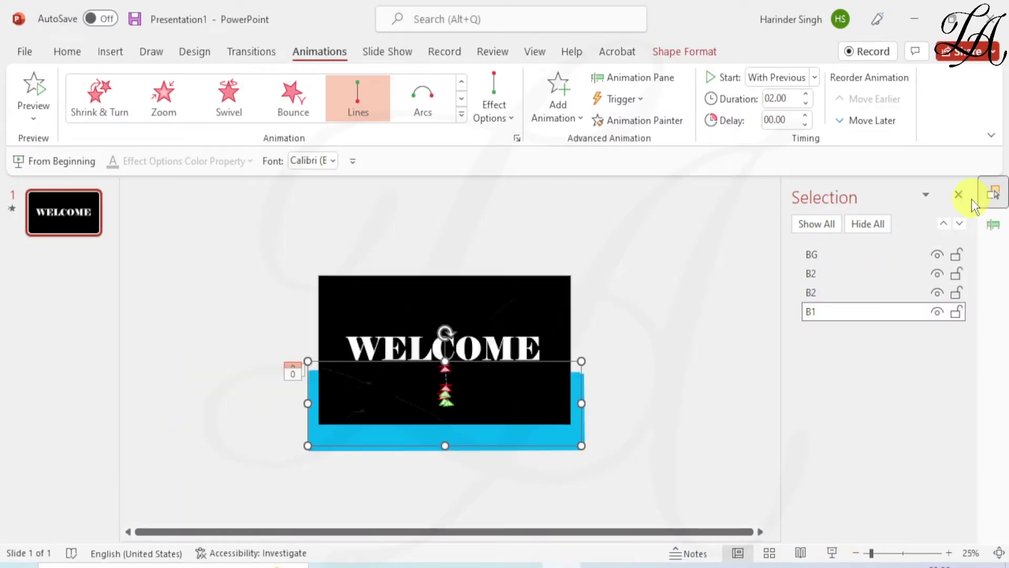
{"action": "left_click", "coordinate": [68, 51]}
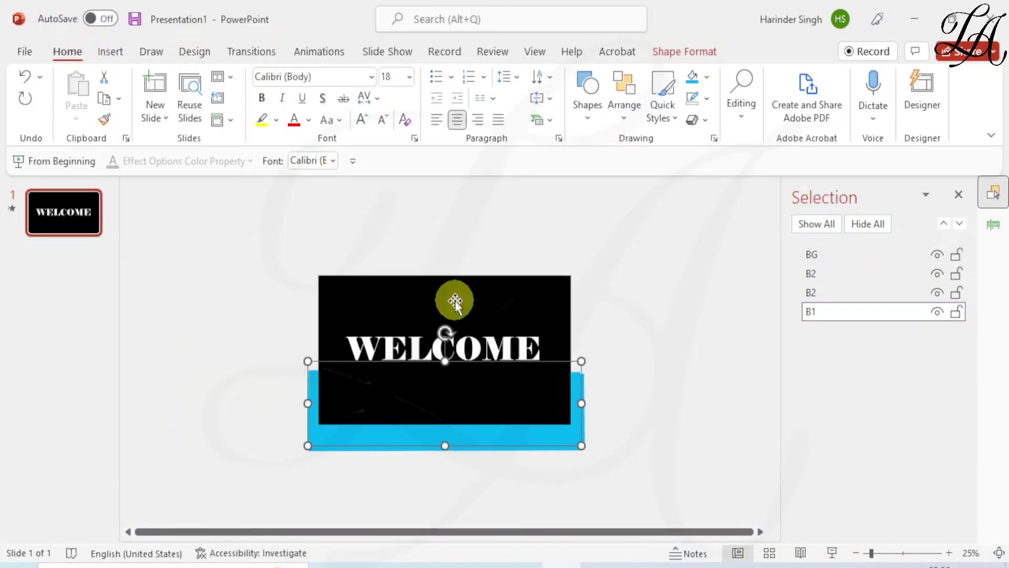
{"action": "left_click", "coordinate": [612, 433]}
{"action": "left_click_drag", "start_coordinate": [611, 460], "coordinate": [287, 357]}
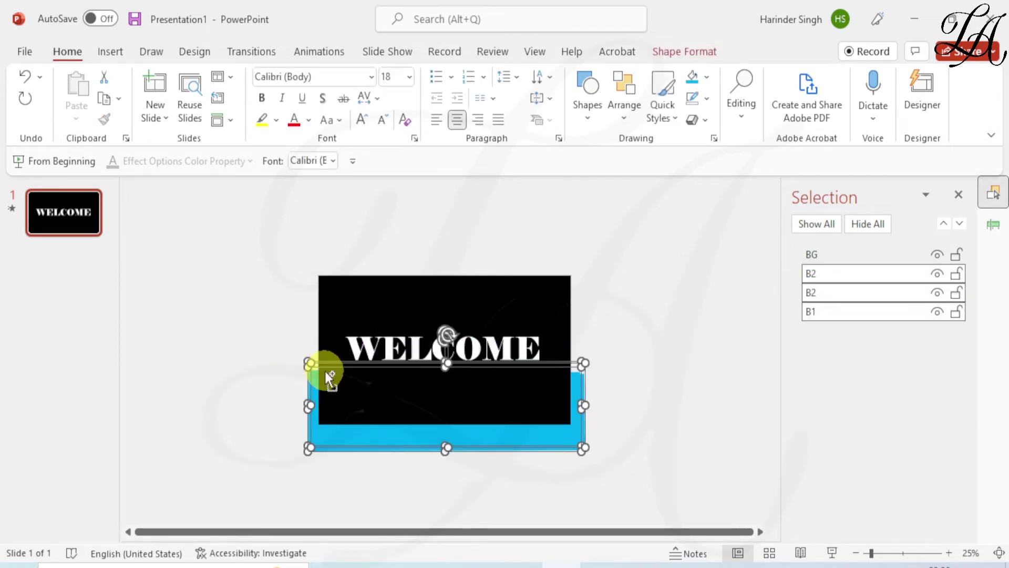
{"action": "key", "text": "ctrl+d"}
{"action": "mouse_move", "coordinate": [389, 402]}
{"action": "left_mouse_down"}
{"action": "mouse_move", "coordinate": [385, 410]}
{"action": "mouse_move", "coordinate": [401, 383]}
{"action": "mouse_move", "coordinate": [386, 404]}
{"action": "left_mouse_up"}
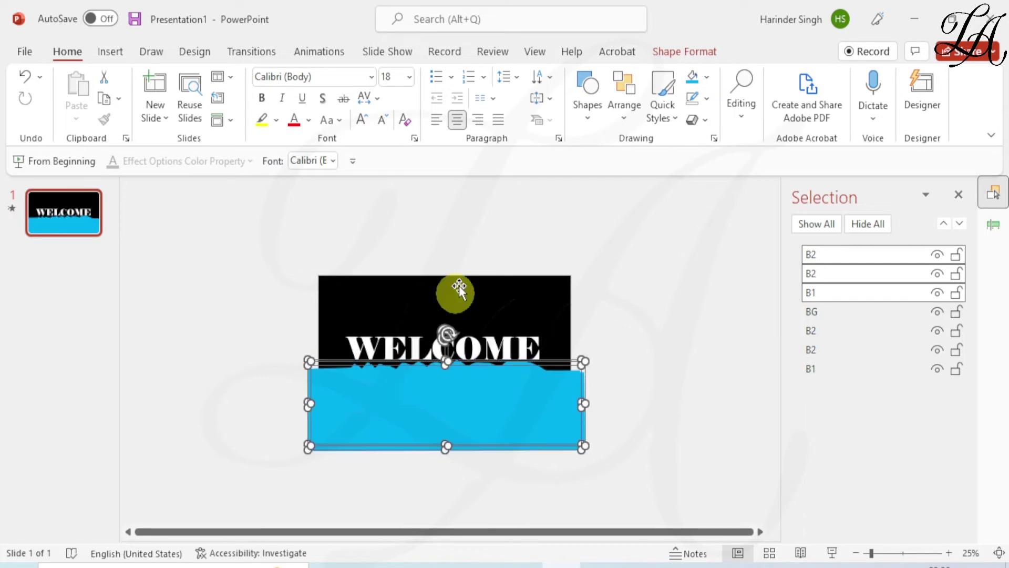
Step: Fill the three duplicated wave shapes with standard yellow and nudge them slightly lower over the blue originals
{"action": "left_click", "coordinate": [668, 52]}
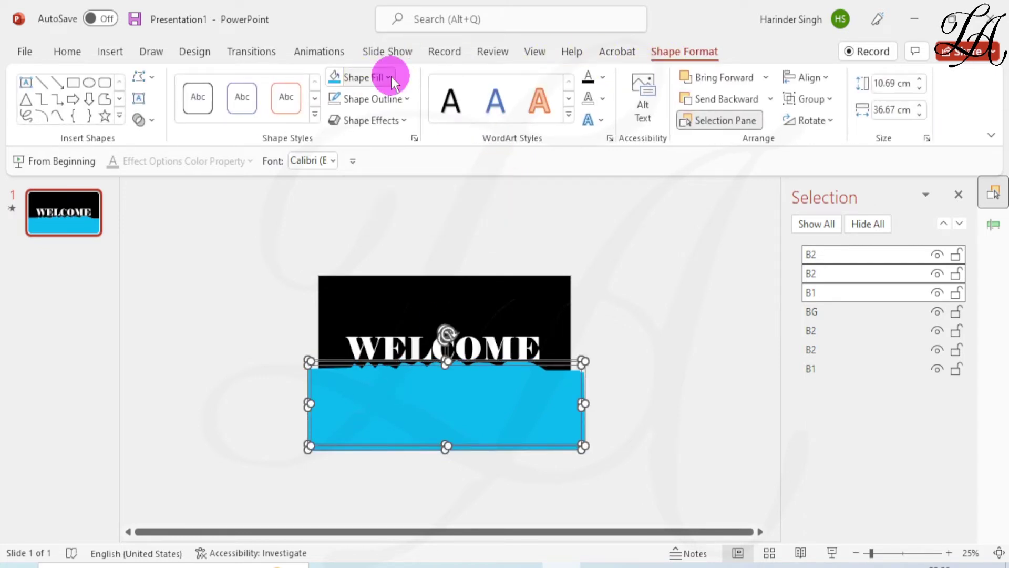
{"action": "left_click", "coordinate": [390, 78]}
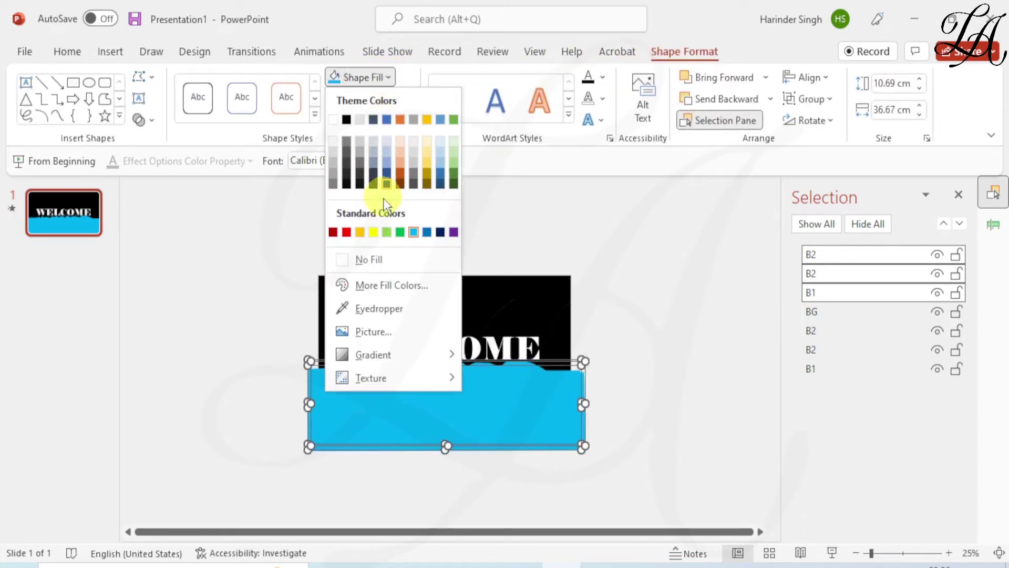
{"action": "left_click", "coordinate": [380, 232]}
{"action": "left_click_drag", "start_coordinate": [421, 413], "coordinate": [428, 419]}
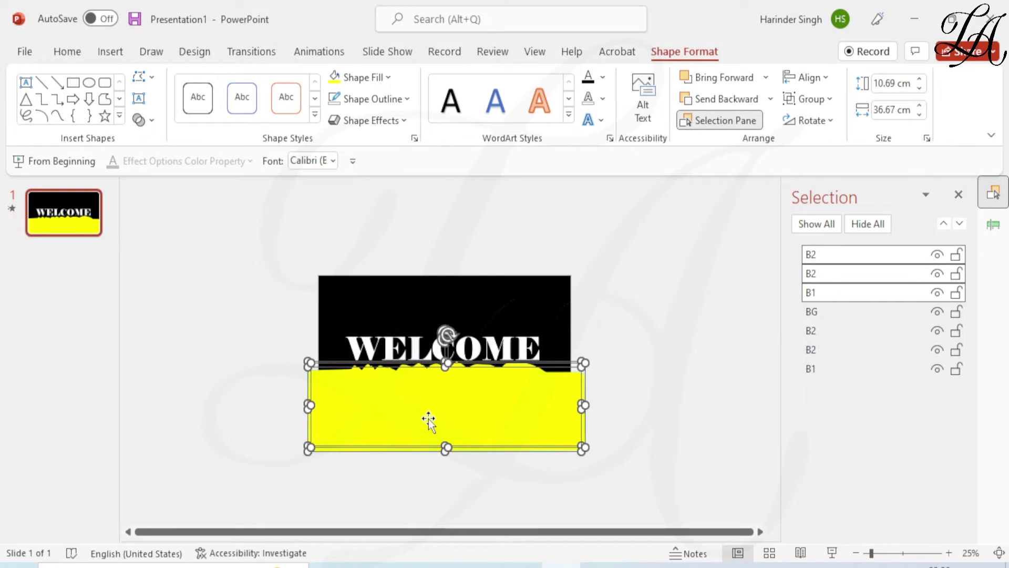
Step: Rename the duplicated B1 as y1 and both duplicated B2 shapes as y2
{"action": "double_click", "coordinate": [812, 293]}
{"action": "key", "text": "BackSpace"}
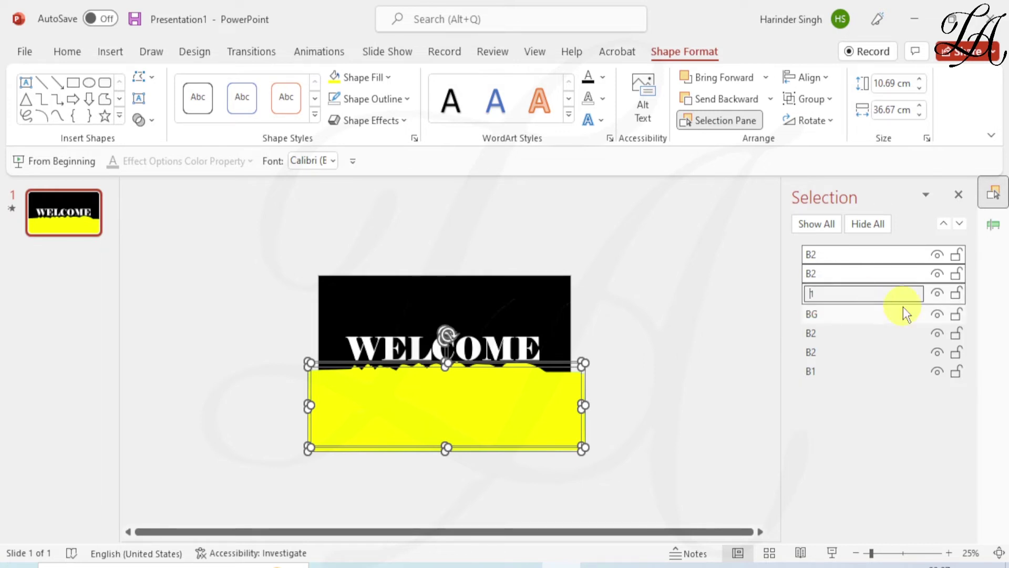
{"action": "type", "text": "y"}
{"action": "double_click", "coordinate": [807, 275]}
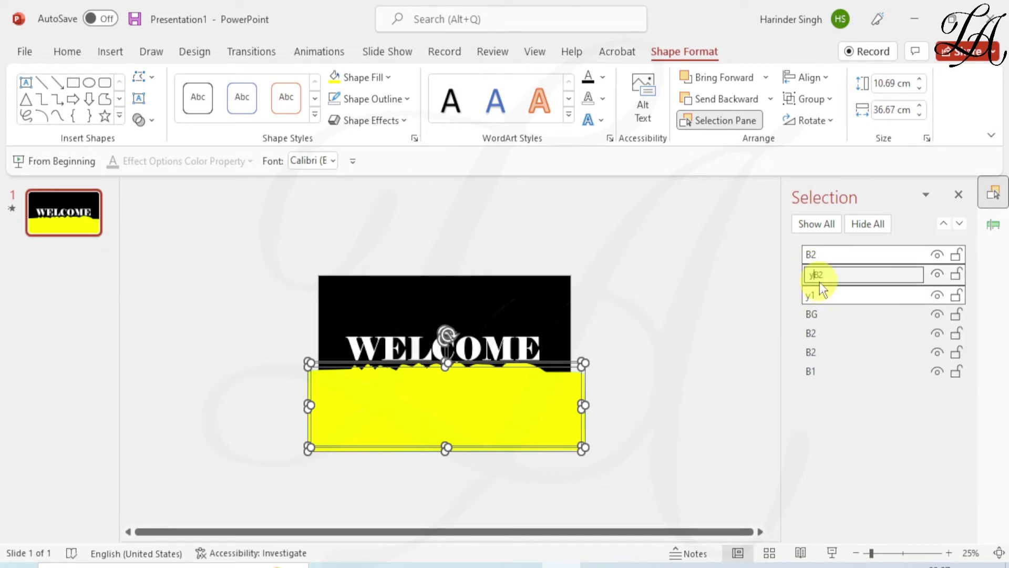
{"action": "type", "text": "y"}
{"action": "double_click", "coordinate": [818, 255]}
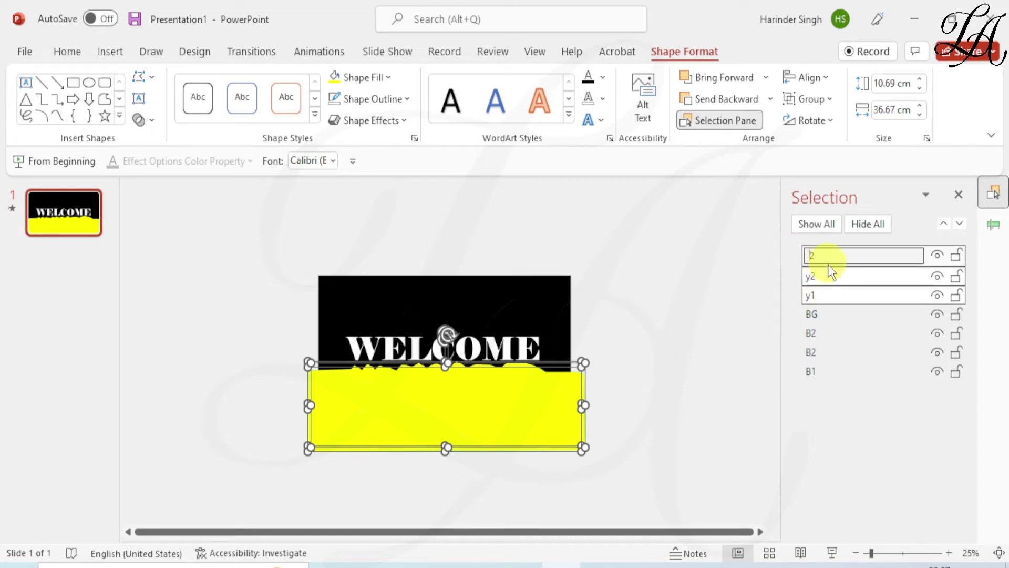
{"action": "type", "text": "y"}
{"action": "left_click", "coordinate": [718, 351]}
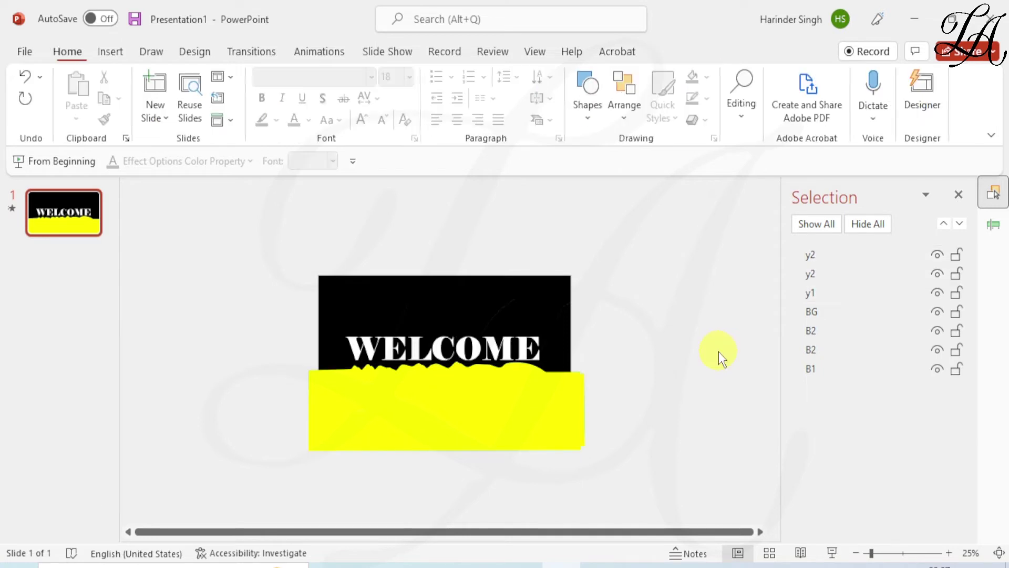
Step: Hide every object except y1, and delete the two y2 copies
{"action": "left_click", "coordinate": [848, 225]}
{"action": "left_click", "coordinate": [938, 292]}
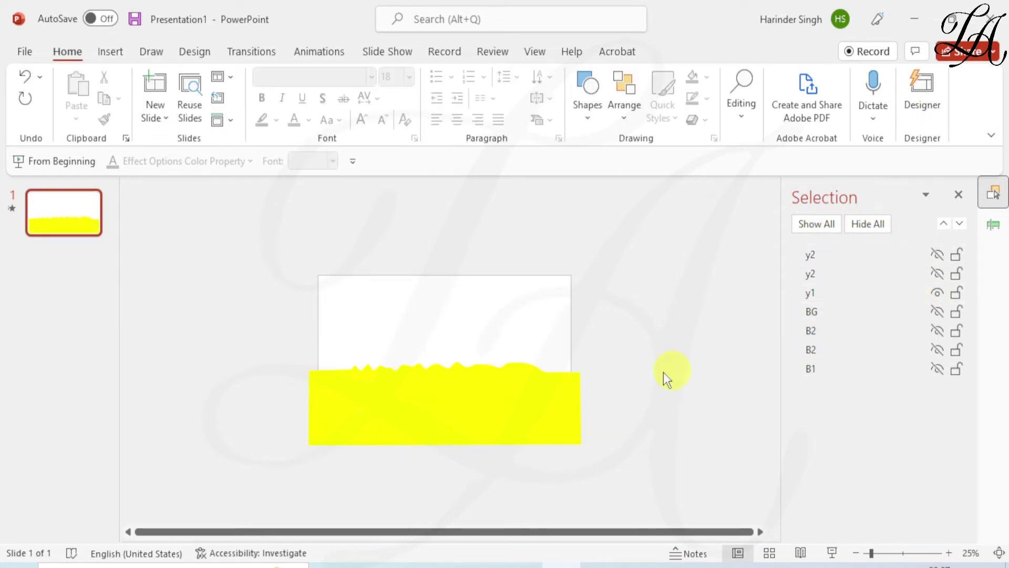
{"action": "scroll", "coordinate": [456, 396], "scroll_direction": "up", "scroll_amount": 3}
{"action": "left_click", "coordinate": [818, 278]}
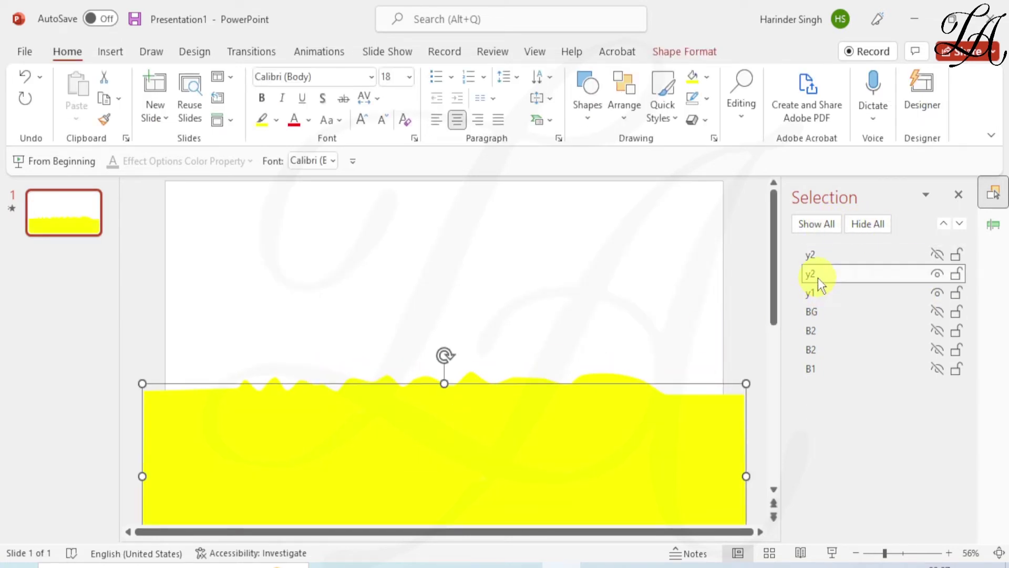
{"action": "key", "text": "Delete"}
{"action": "left_click", "coordinate": [823, 257]}
{"action": "key", "text": "Delete"}
Step: Edit the points of y1 to reshape the first few peaks and troughs at the left of its crest
{"action": "left_click", "coordinate": [494, 406]}
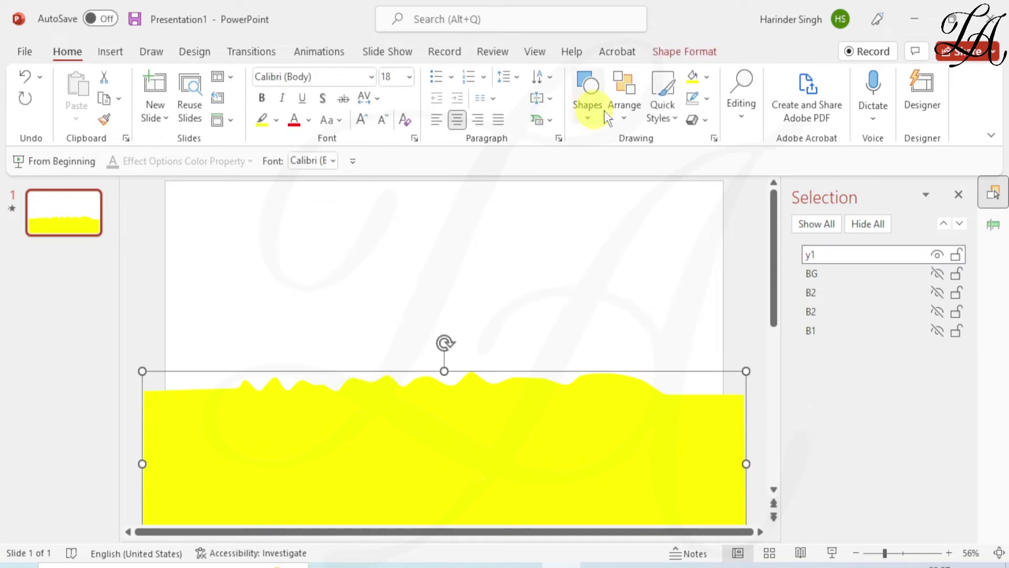
{"action": "left_click", "coordinate": [702, 50]}
{"action": "left_click", "coordinate": [145, 77]}
{"action": "left_click", "coordinate": [173, 126]}
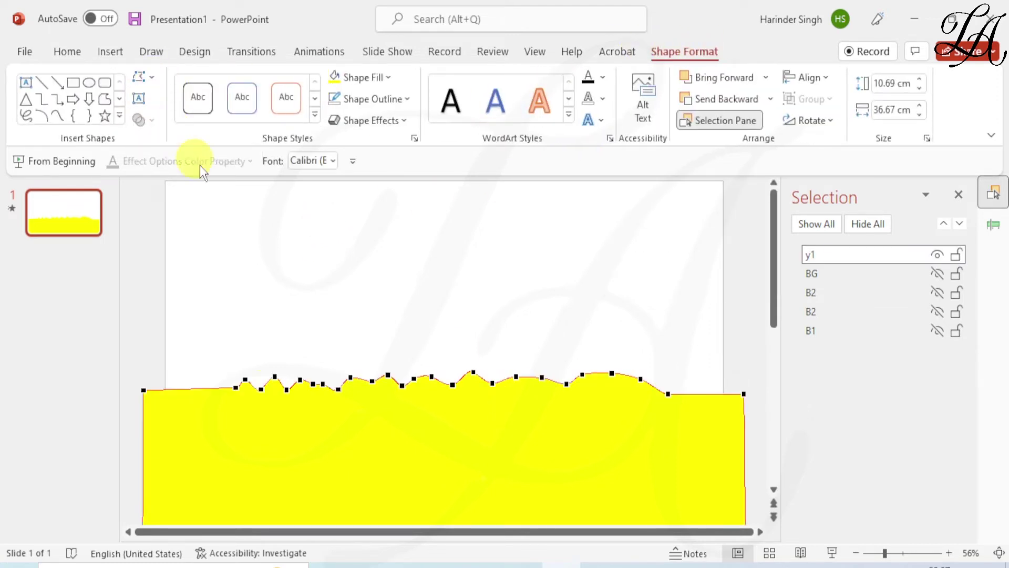
{"action": "left_click", "coordinate": [246, 379]}
{"action": "left_click_drag", "start_coordinate": [250, 375], "coordinate": [378, 386]}
{"action": "scroll", "coordinate": [389, 381], "scroll_direction": "up", "scroll_amount": 1}
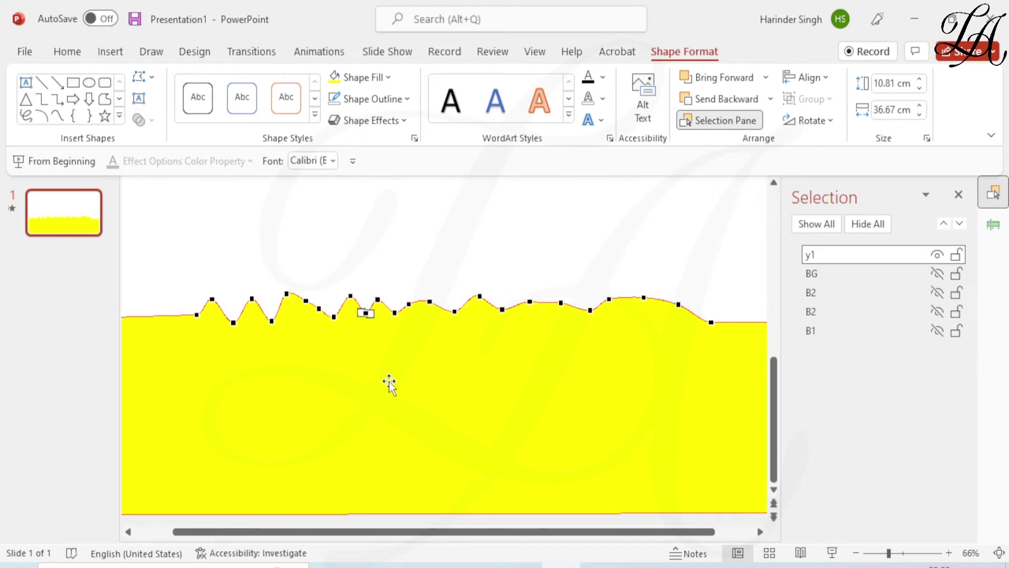
Step: Reshape the middle and right of y1's crest into alternating peaks and dips, and finish editing its points
{"action": "left_click_drag", "start_coordinate": [319, 308], "coordinate": [546, 310]}
{"action": "left_click", "coordinate": [409, 305]}
{"action": "left_click_drag", "start_coordinate": [591, 311], "coordinate": [573, 298]}
{"action": "left_click_drag", "start_coordinate": [609, 300], "coordinate": [660, 308]}
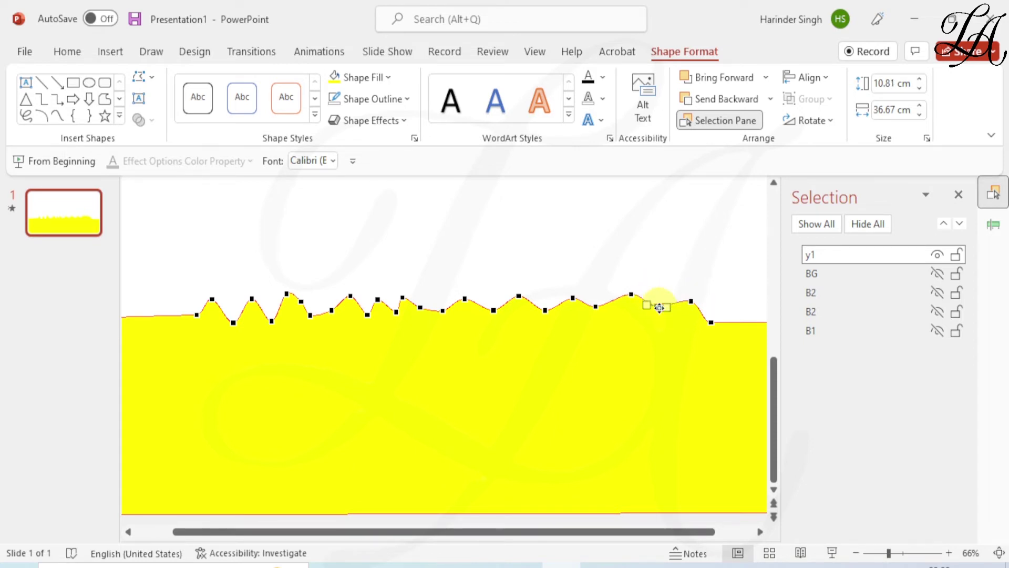
{"action": "left_click", "coordinate": [326, 304]}
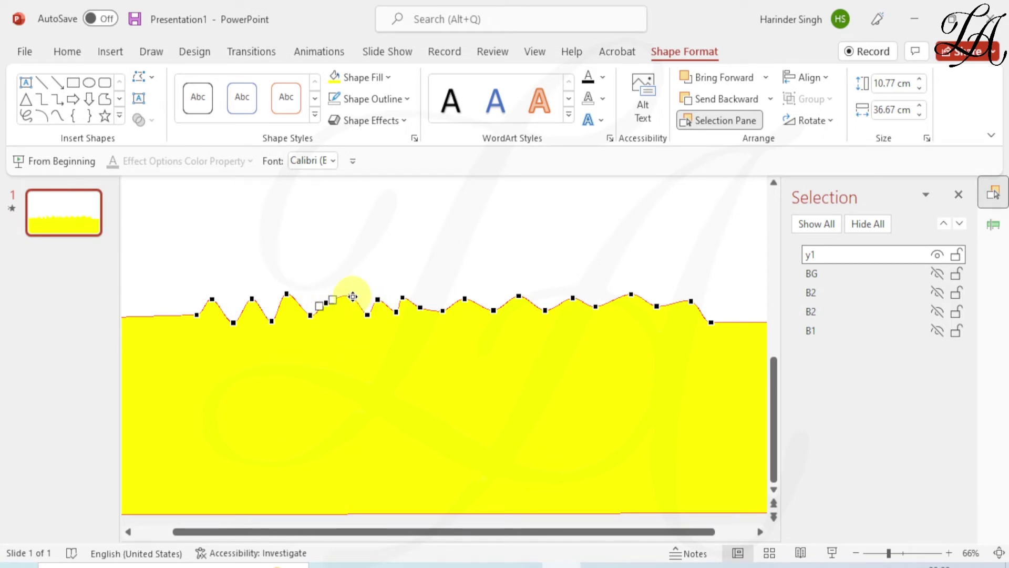
{"action": "left_click", "coordinate": [367, 292]}
{"action": "left_click", "coordinate": [405, 346]}
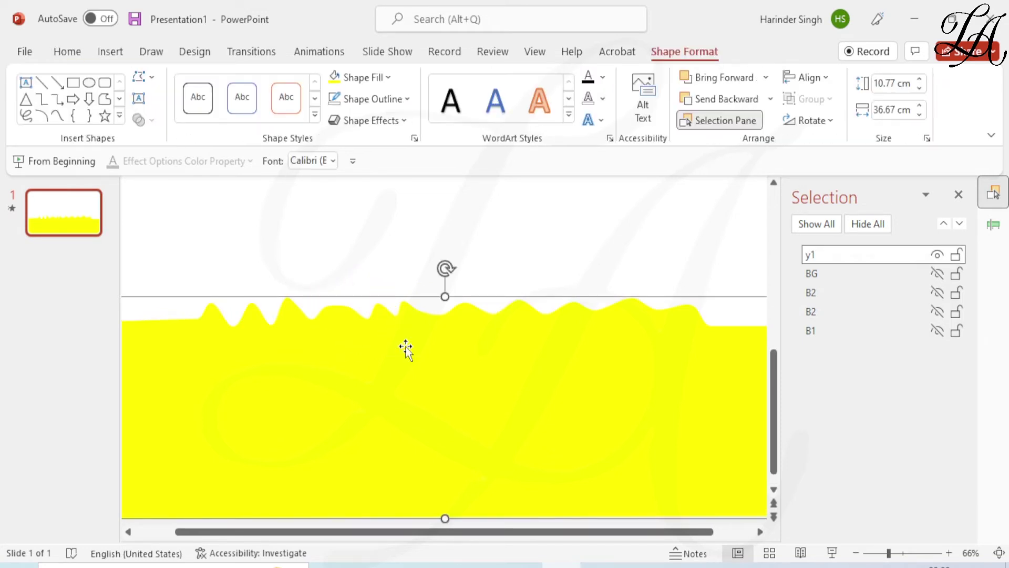
Step: Move the reshaped y1 wave slightly up the slide
{"action": "left_click_drag", "start_coordinate": [406, 346], "coordinate": [401, 323]}
{"action": "key", "text": "Up"}
{"action": "key", "text": "Up"}
{"action": "key", "text": "Up"}
{"action": "key", "text": "Up"}
Step: Duplicate y1 twice and align the copies horizontally with it, placing the topmost copy slightly lower
{"action": "scroll", "coordinate": [401, 322], "scroll_direction": "down", "scroll_amount": 2}
{"action": "left_click", "coordinate": [451, 416]}
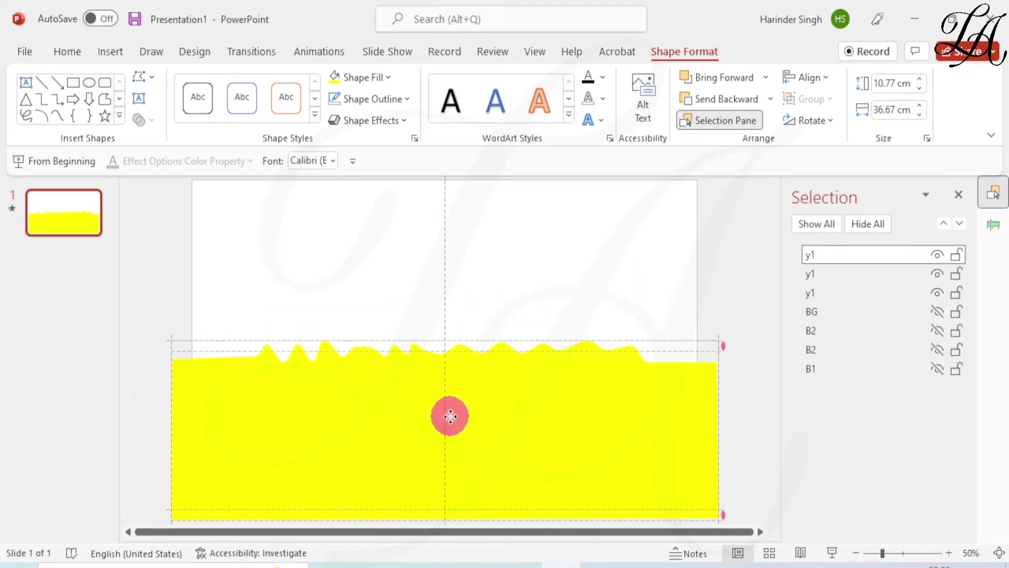
{"action": "mouse_move", "coordinate": [451, 415]}
{"action": "left_mouse_down"}
{"action": "mouse_move", "coordinate": [448, 448]}
{"action": "mouse_move", "coordinate": [462, 426]}
{"action": "mouse_move", "coordinate": [451, 421]}
{"action": "left_mouse_up"}
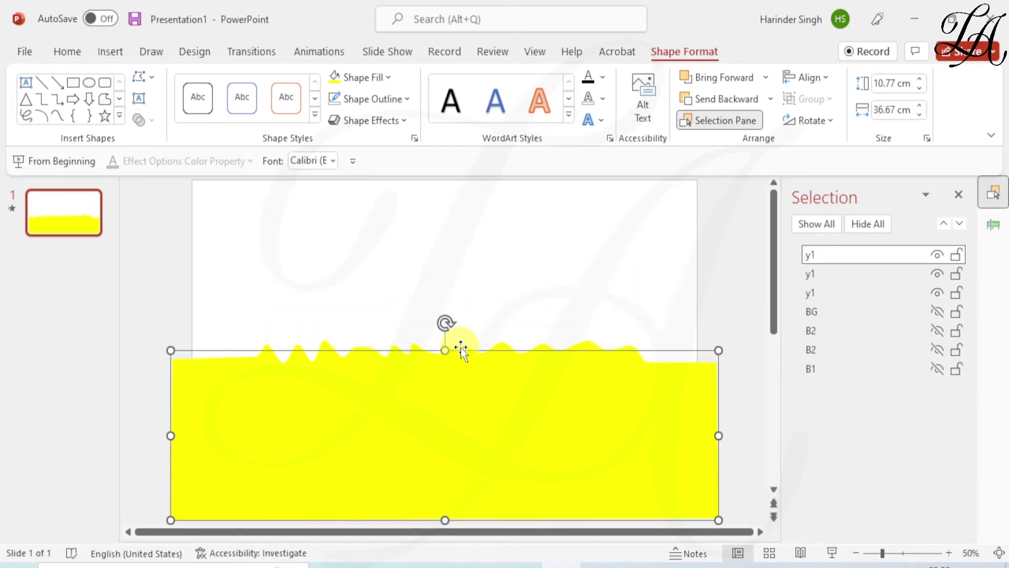
{"action": "left_click_drag", "start_coordinate": [451, 365], "coordinate": [450, 379]}
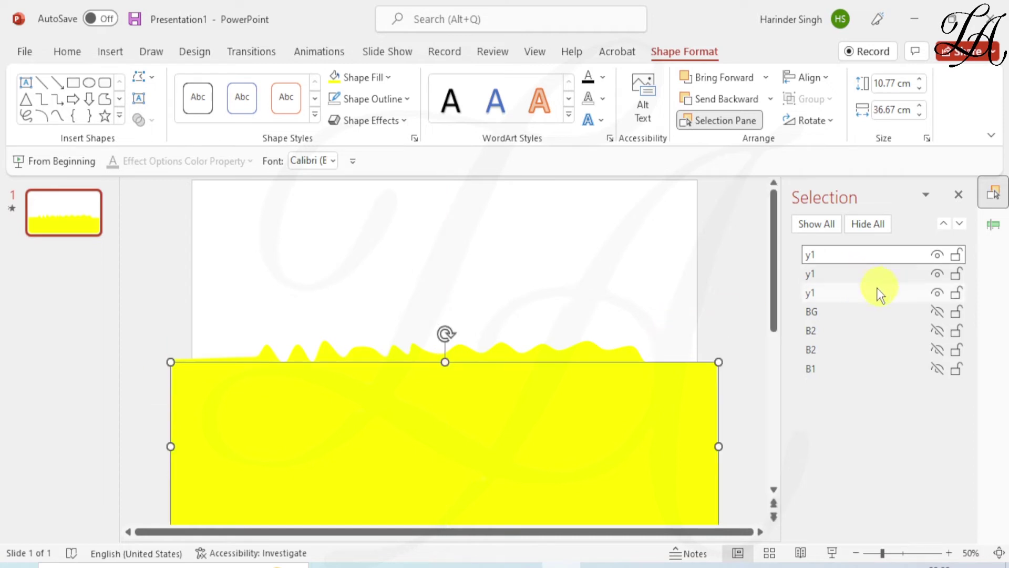
Step: Rename the middle y1 copy as y2 and the topmost copy as y3
{"action": "left_click", "coordinate": [850, 275]}
{"action": "double_click", "coordinate": [850, 275]}
{"action": "type", "text": "y2"}
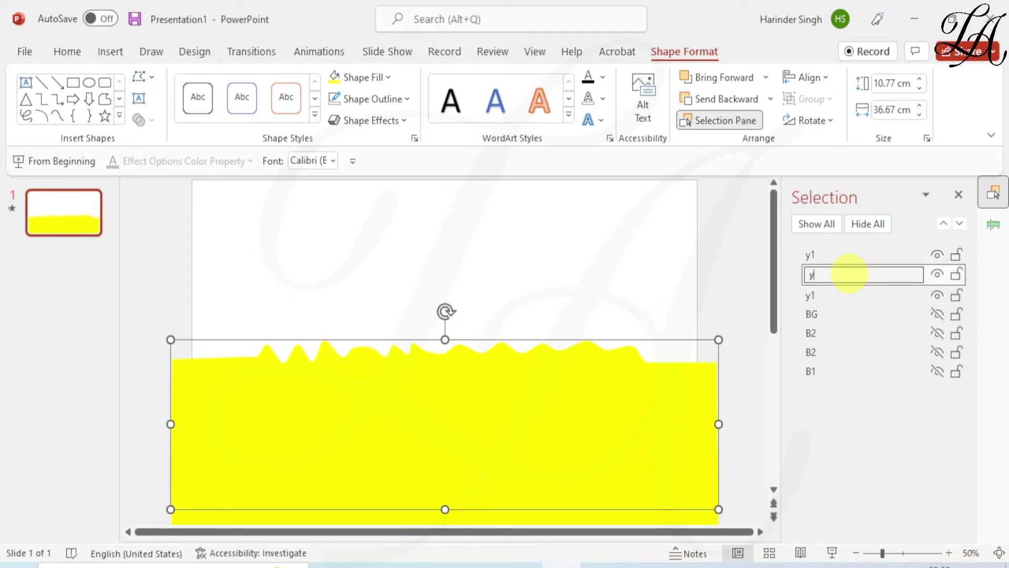
{"action": "left_click", "coordinate": [853, 256]}
{"action": "left_click", "coordinate": [851, 255]}
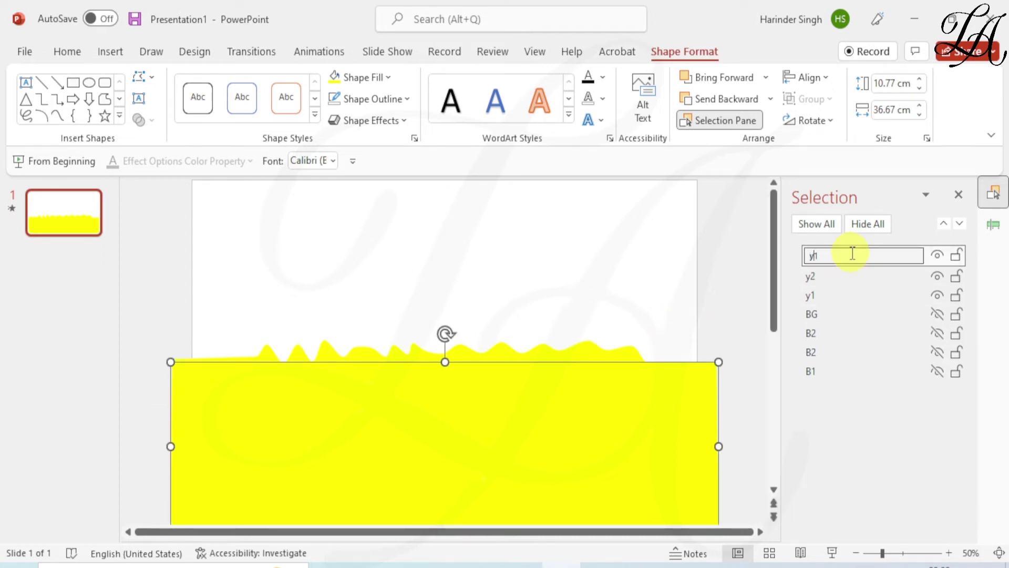
{"action": "type", "text": "y3"}
{"action": "key", "text": "Return"}
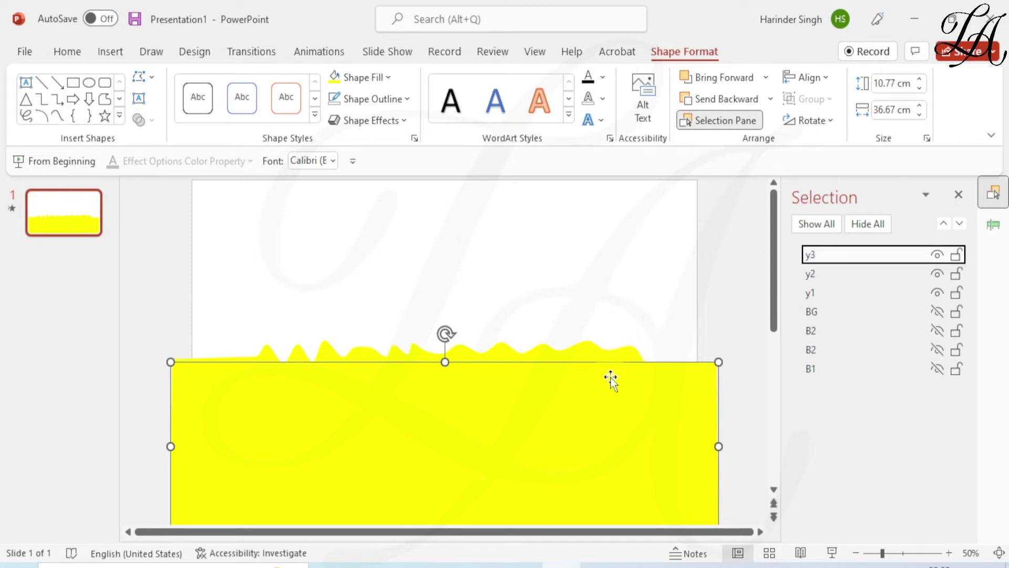
{"action": "left_click", "coordinate": [733, 334]}
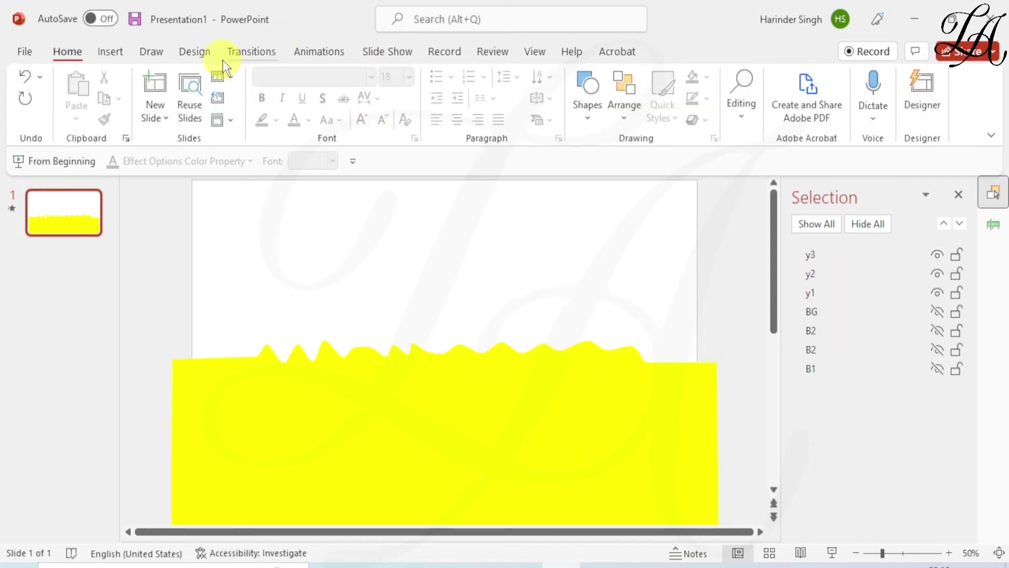
Step: Check the motion path animations assigned to y1, y2 and y3
{"action": "left_click", "coordinate": [317, 56]}
{"action": "left_click", "coordinate": [610, 78]}
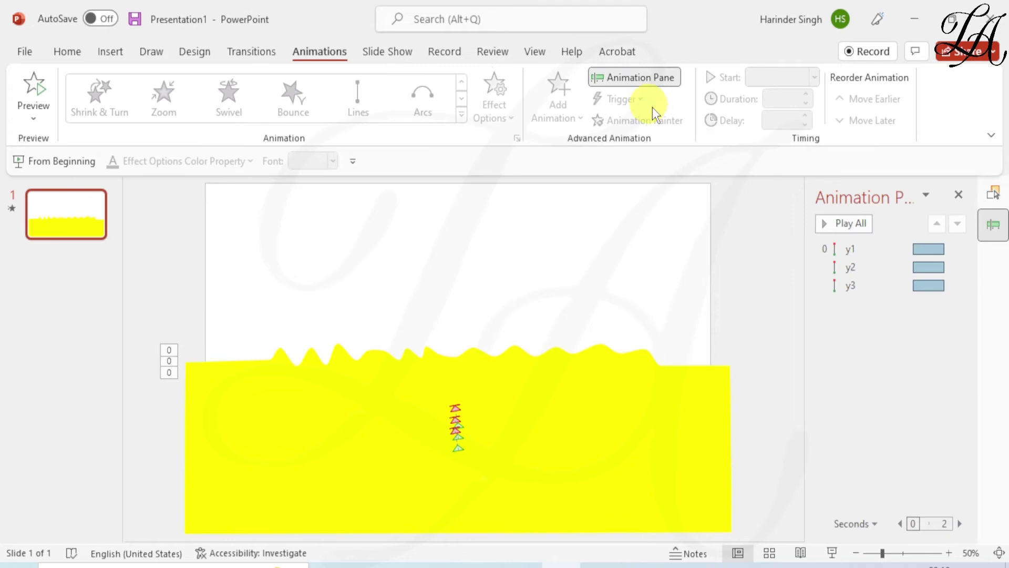
{"action": "left_click", "coordinate": [885, 253]}
{"action": "left_click", "coordinate": [884, 269]}
{"action": "left_click", "coordinate": [884, 285]}
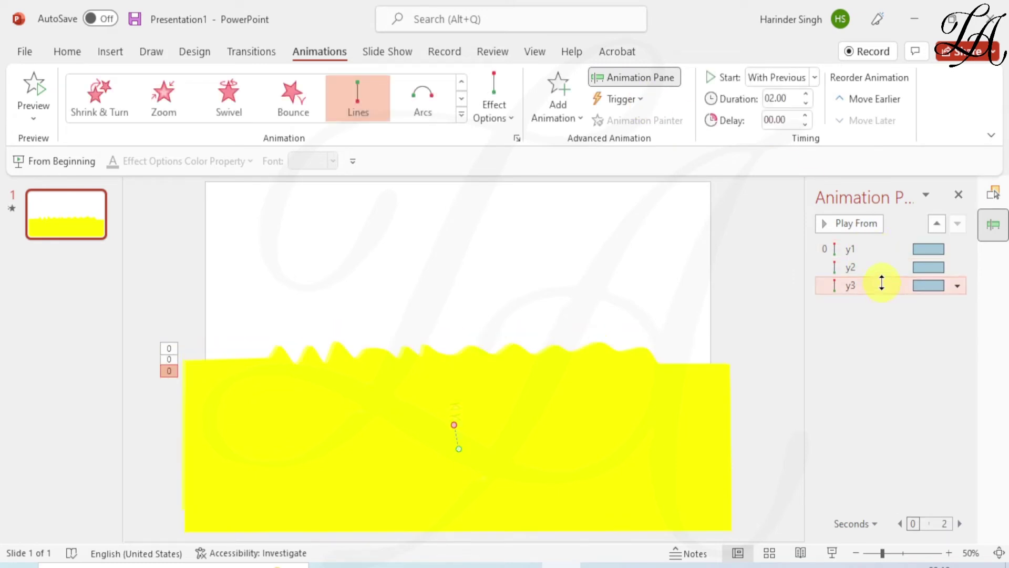
Step: Show only BG and y1, and raise y1 so its crest overlaps the bottom of the WELCOME letters
{"action": "key", "text": "alt+F10"}
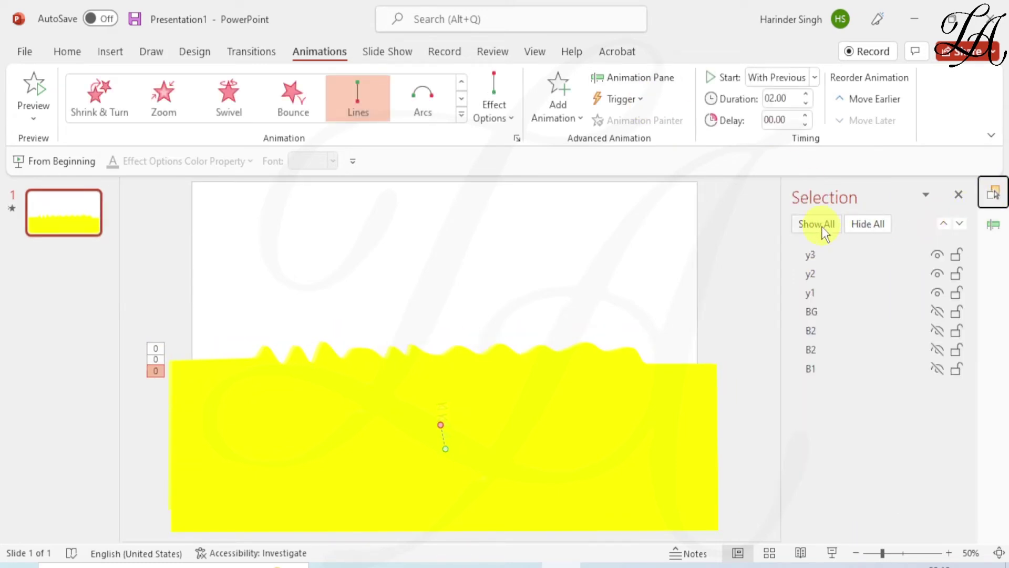
{"action": "left_click", "coordinate": [851, 225]}
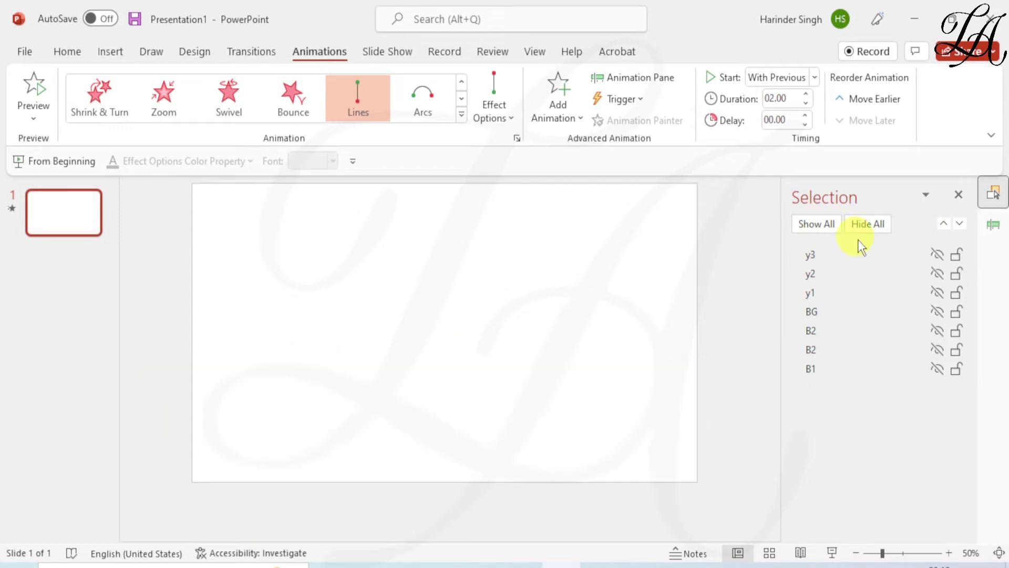
{"action": "left_click", "coordinate": [937, 312]}
{"action": "left_click_drag", "start_coordinate": [895, 314], "coordinate": [875, 321]}
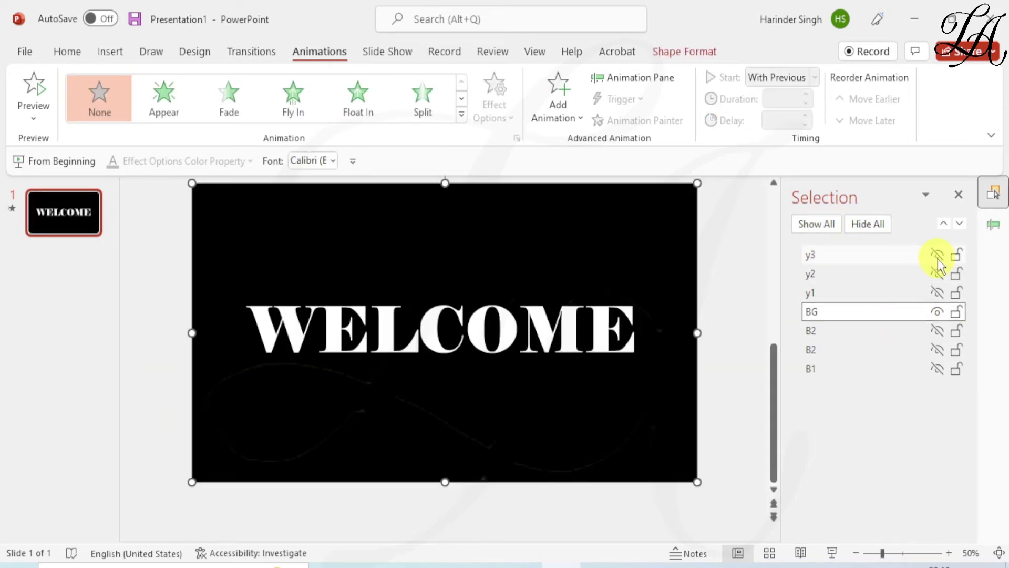
{"action": "left_click", "coordinate": [938, 293]}
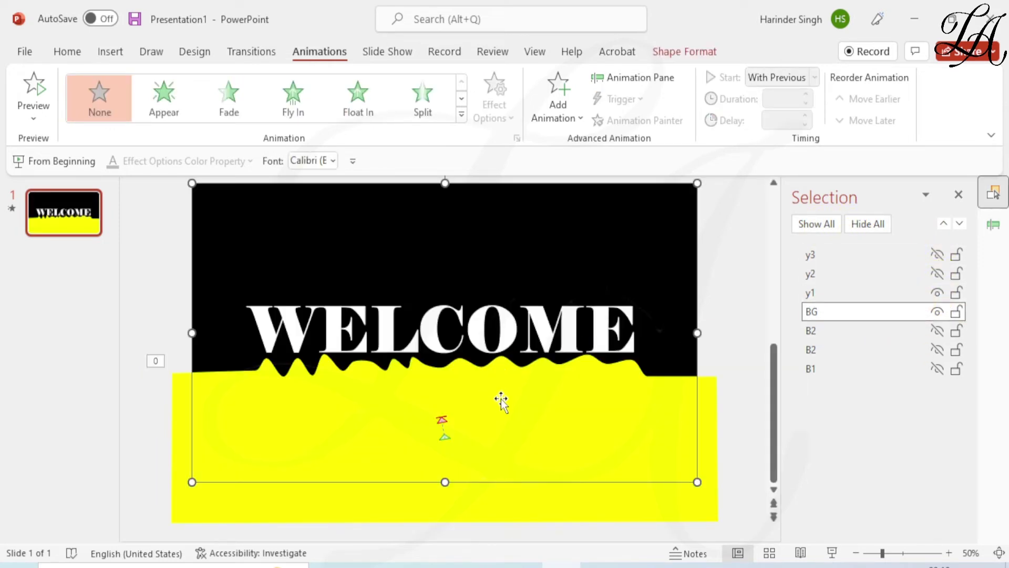
{"action": "left_click_drag", "start_coordinate": [500, 399], "coordinate": [502, 376]}
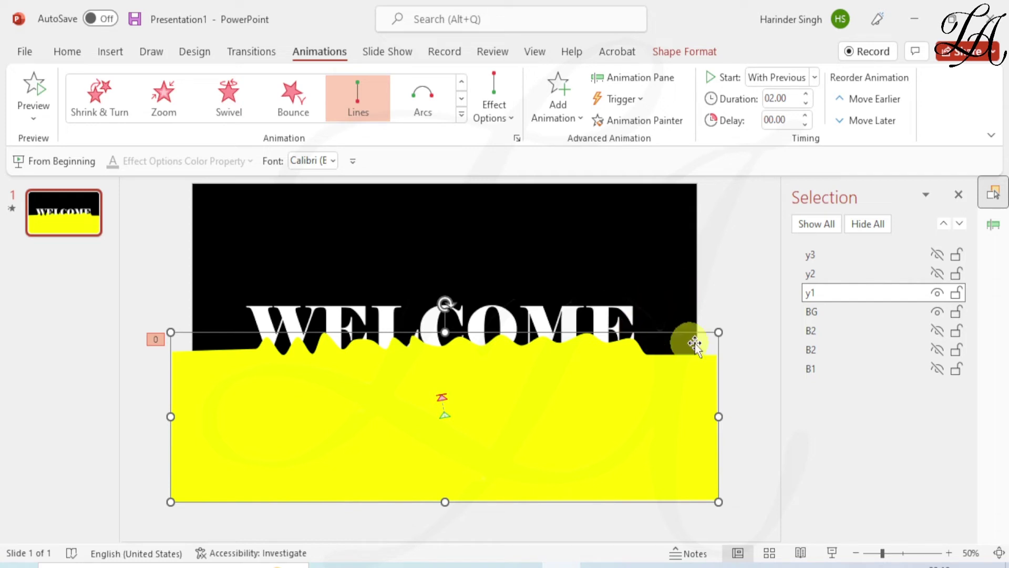
Step: Show y2 instead of y1 and raise it over the lower part of the letters
{"action": "left_click", "coordinate": [937, 292]}
{"action": "left_click", "coordinate": [938, 274]}
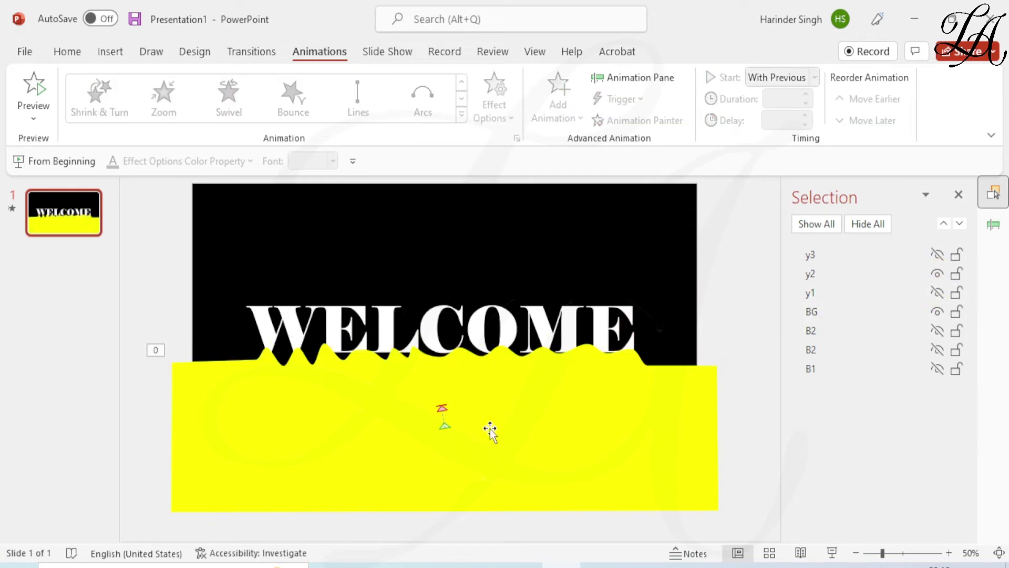
{"action": "left_click", "coordinate": [481, 380]}
{"action": "left_click_drag", "start_coordinate": [481, 379], "coordinate": [480, 358]}
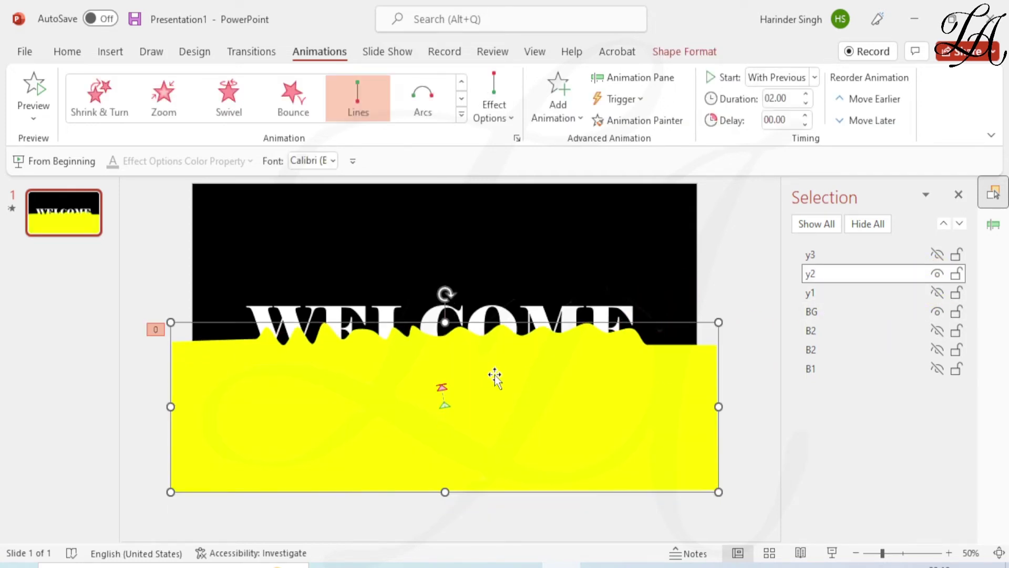
Step: Show y3 instead of y2, raise it over the letters, and hide it again
{"action": "left_click", "coordinate": [938, 274]}
{"action": "left_click", "coordinate": [937, 254]}
{"action": "left_click_drag", "start_coordinate": [506, 412], "coordinate": [507, 339]}
{"action": "left_click", "coordinate": [937, 255]}
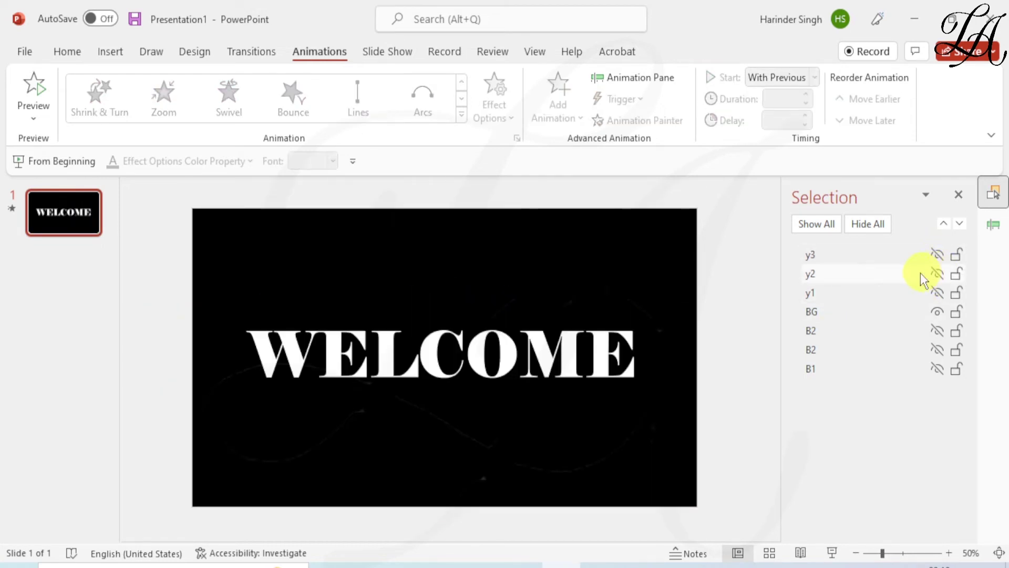
Step: Show y1 and lengthen its motion path so the wave ends over the lower part of the WELCOME letters
{"action": "left_click", "coordinate": [937, 293]}
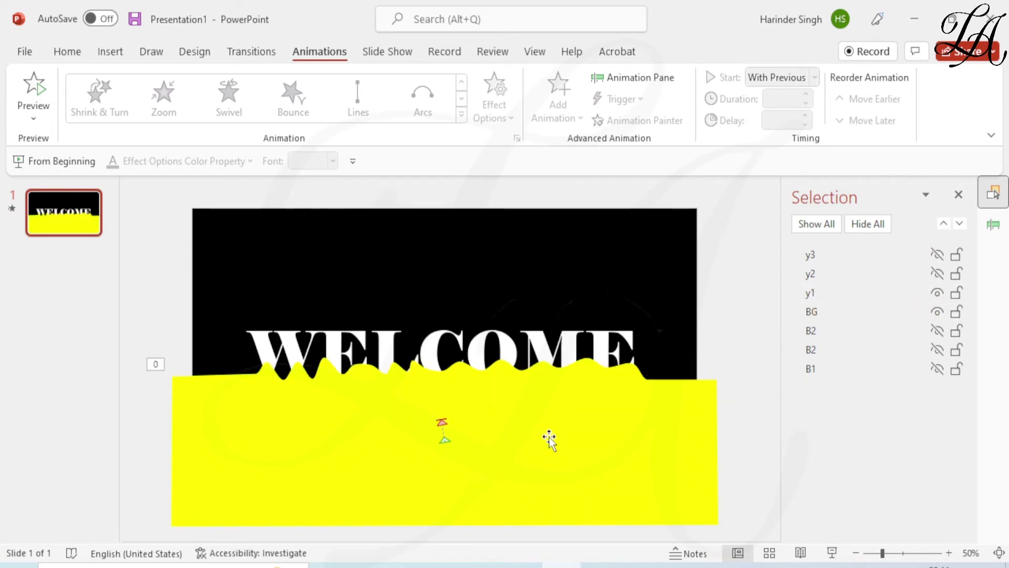
{"action": "left_click", "coordinate": [443, 441]}
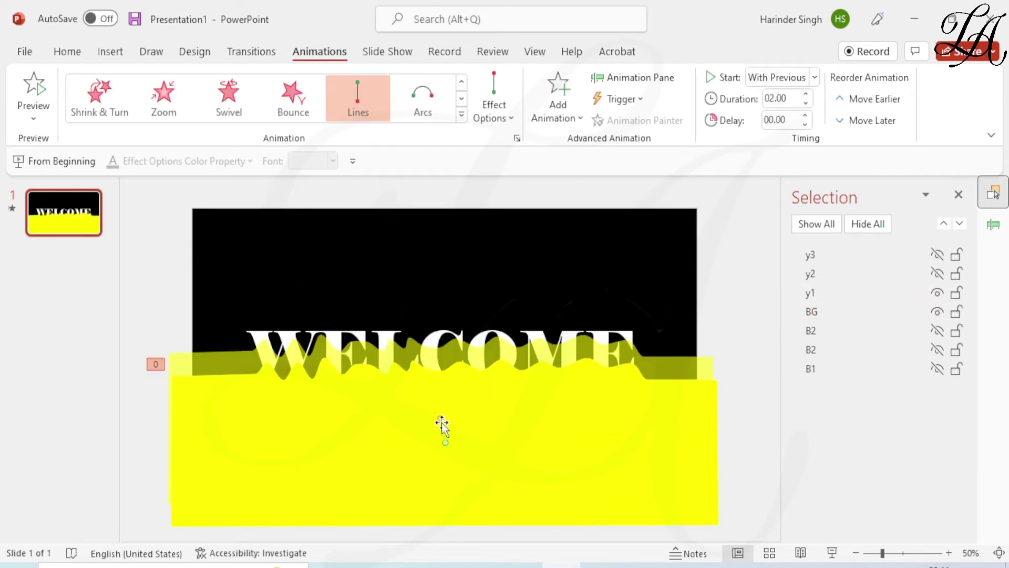
{"action": "left_click", "coordinate": [496, 430]}
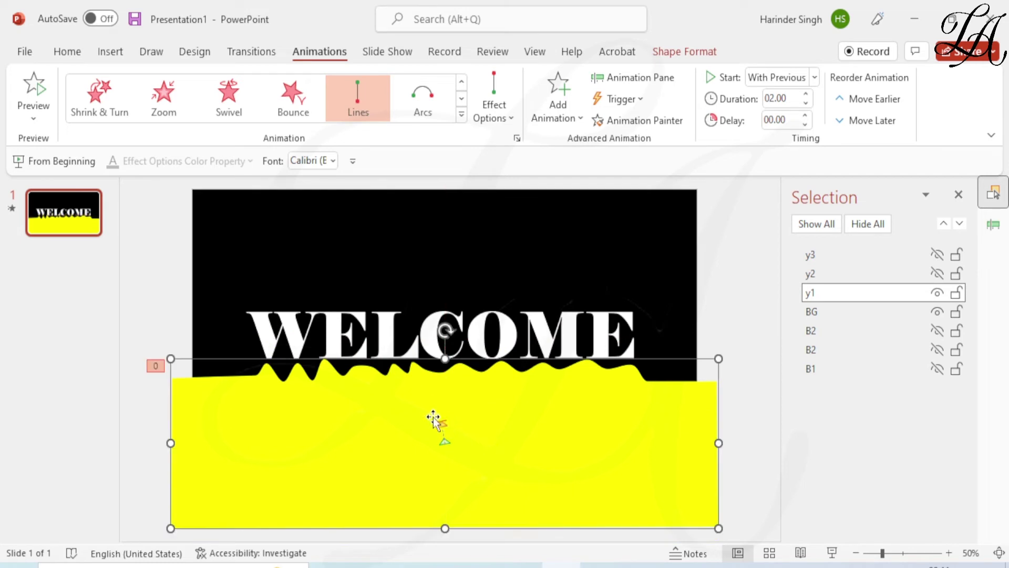
{"action": "mouse_move", "coordinate": [442, 427]}
{"action": "left_mouse_down"}
{"action": "mouse_move", "coordinate": [471, 426]}
{"action": "mouse_move", "coordinate": [472, 438]}
{"action": "mouse_move", "coordinate": [446, 419]}
{"action": "left_mouse_up"}
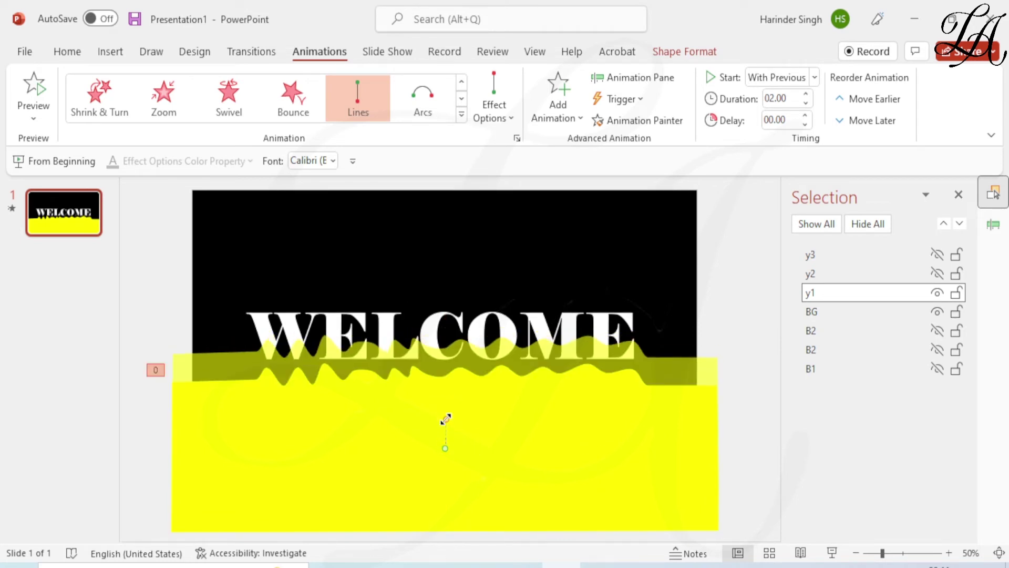
Step: Show y2 instead of y1 and extend its motion path upward so the wave ends near the middle of the letters
{"action": "left_click", "coordinate": [938, 273]}
{"action": "left_click", "coordinate": [937, 293]}
{"action": "left_click", "coordinate": [479, 417]}
{"action": "left_click_drag", "start_coordinate": [479, 417], "coordinate": [440, 405]}
{"action": "left_click", "coordinate": [442, 423]}
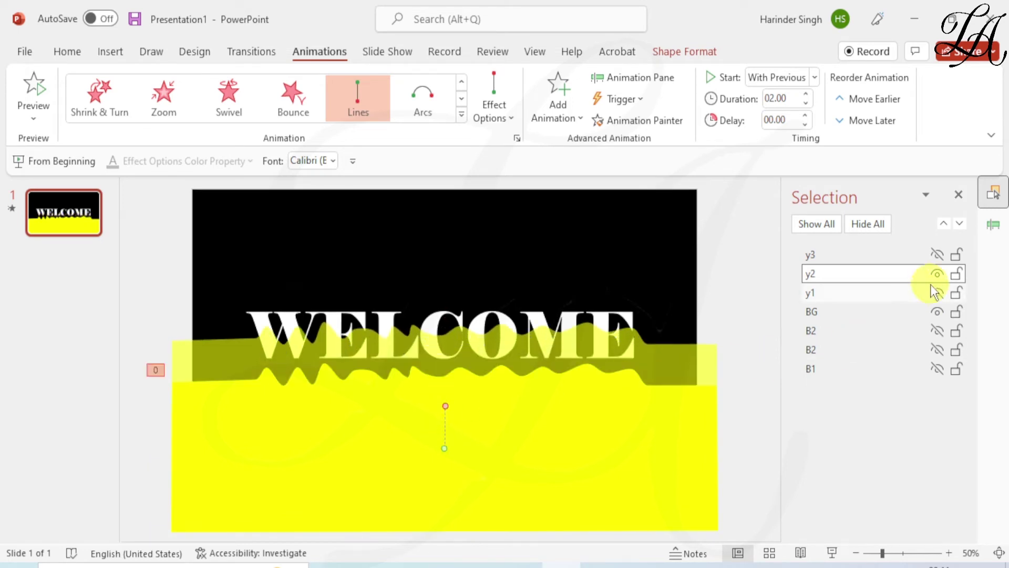
Step: Show y3 instead of y2 and extend its motion path until the wave ends above the letters
{"action": "left_click", "coordinate": [937, 273]}
{"action": "left_click", "coordinate": [937, 255]}
{"action": "mouse_move", "coordinate": [502, 394]}
{"action": "left_mouse_down"}
{"action": "mouse_move", "coordinate": [489, 489]}
{"action": "mouse_move", "coordinate": [476, 451]}
{"action": "mouse_move", "coordinate": [439, 433]}
{"action": "mouse_move", "coordinate": [435, 358]}
{"action": "left_mouse_up"}
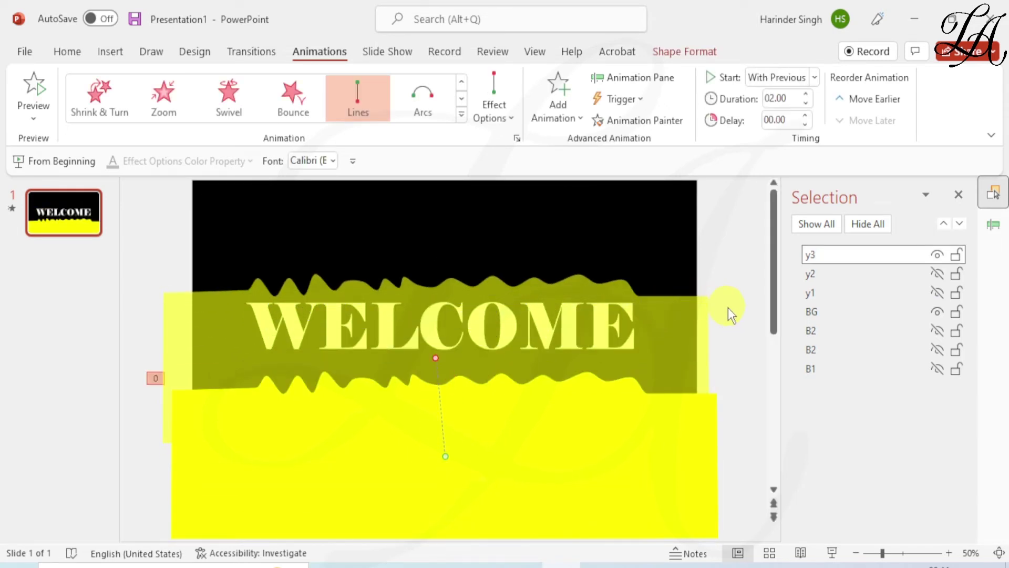
{"action": "left_click", "coordinate": [730, 309]}
Step: Move BG to the front of the layer order and make y2 and y1 visible behind it
{"action": "left_click", "coordinate": [832, 312]}
{"action": "left_click_drag", "start_coordinate": [833, 312], "coordinate": [833, 252]}
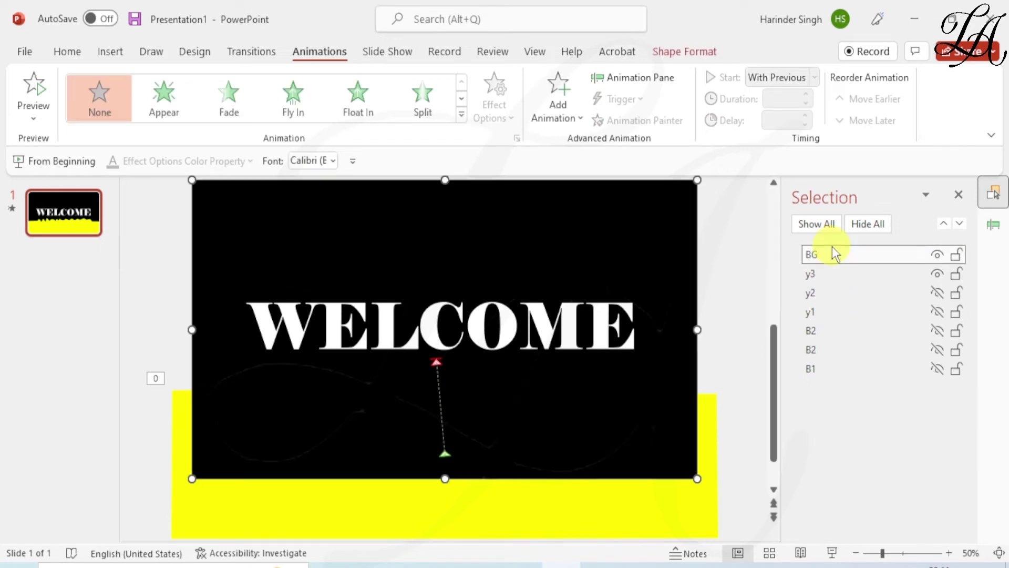
{"action": "left_click", "coordinate": [938, 292]}
{"action": "left_click", "coordinate": [994, 224]}
{"action": "left_click", "coordinate": [993, 193]}
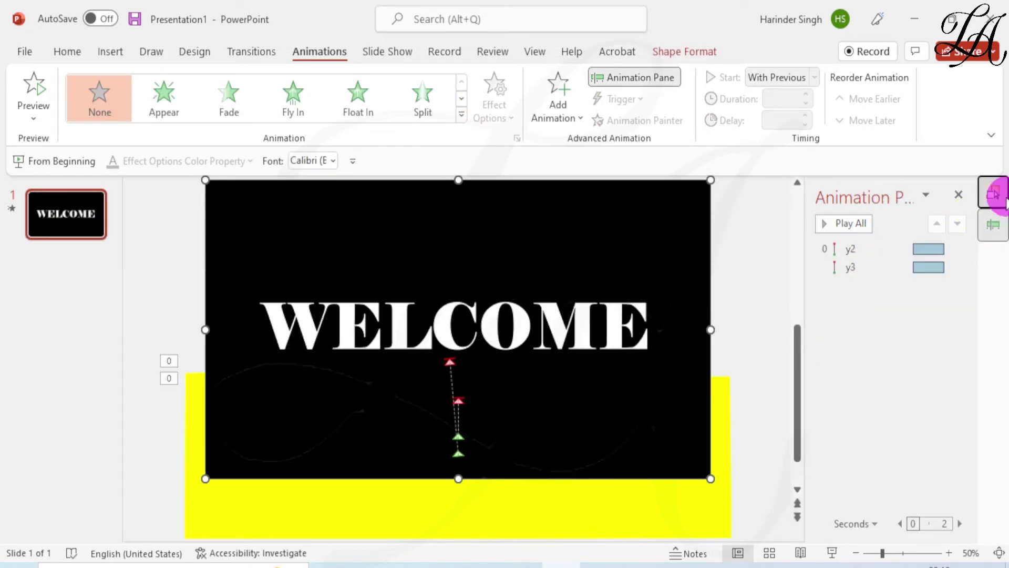
{"action": "left_click", "coordinate": [939, 314]}
{"action": "left_click", "coordinate": [993, 224]}
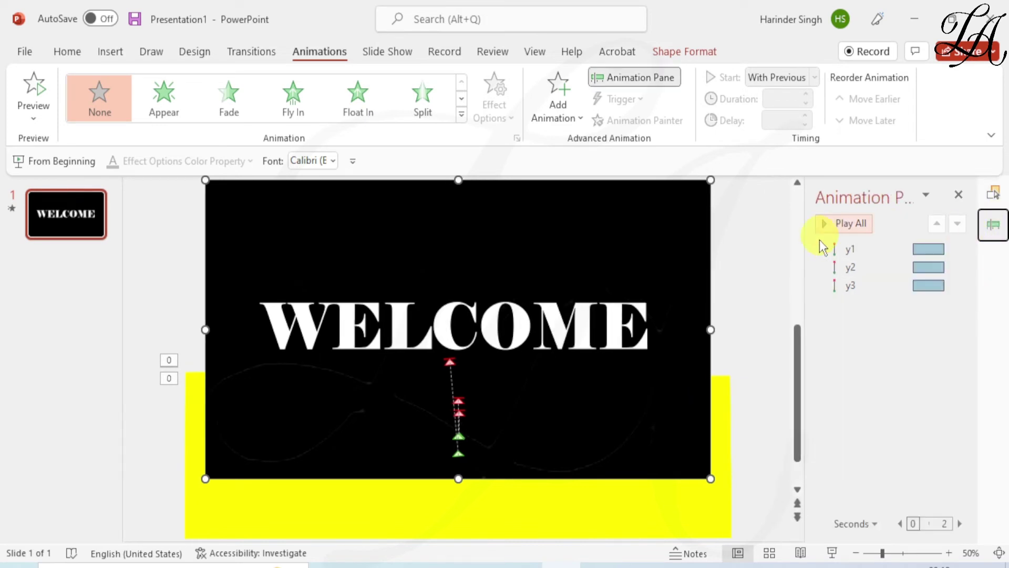
{"action": "left_click", "coordinate": [853, 250]}
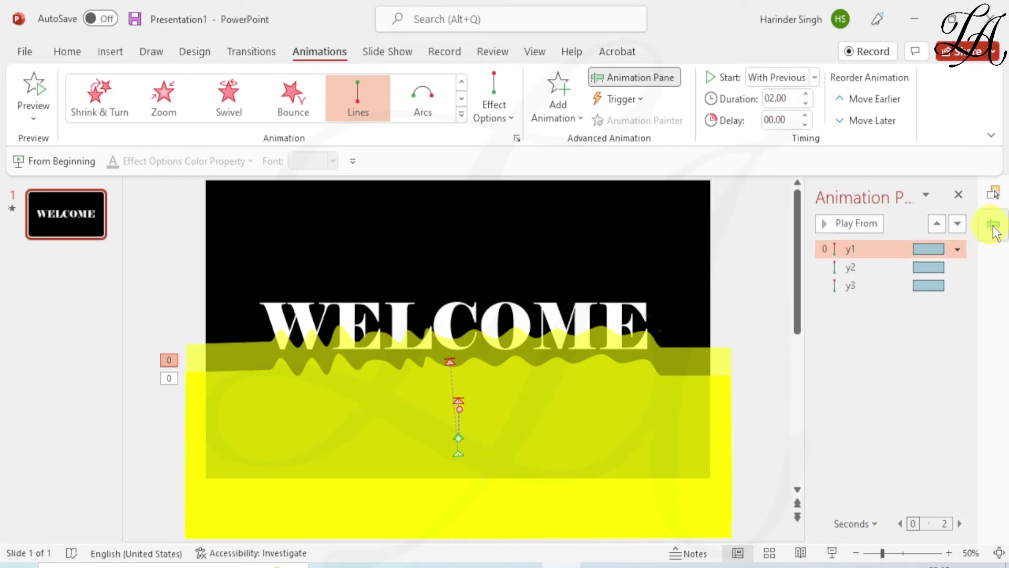
Step: Show the B2 wave directly below y1 in the layer order and rename it B3
{"action": "left_click", "coordinate": [994, 193]}
{"action": "left_click", "coordinate": [939, 330]}
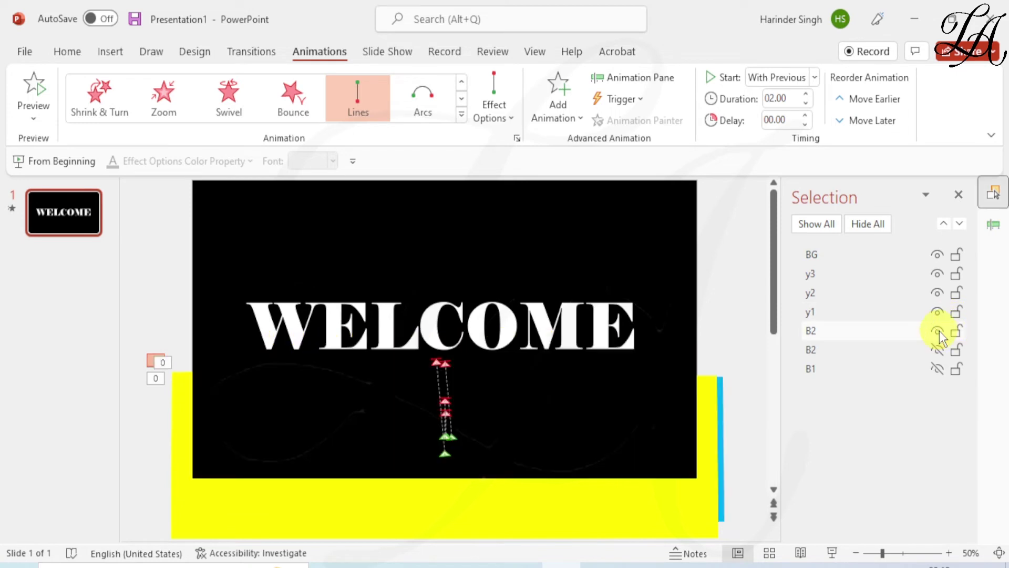
{"action": "left_click", "coordinate": [875, 328]}
{"action": "left_click", "coordinate": [829, 331]}
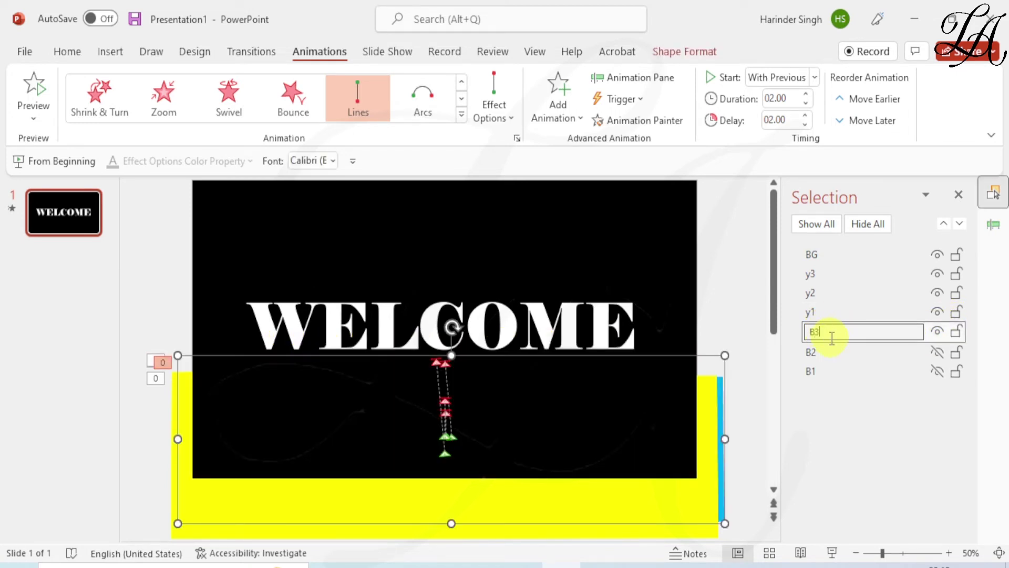
{"action": "key", "text": "Return"}
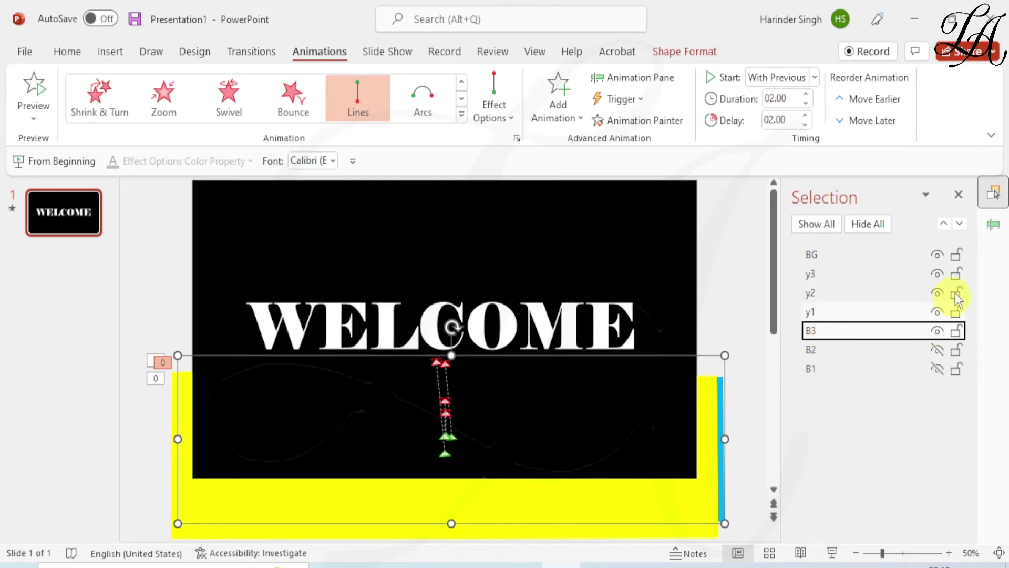
Step: Set the delay of y1's motion path animation to 3 seconds
{"action": "left_click", "coordinate": [993, 225]}
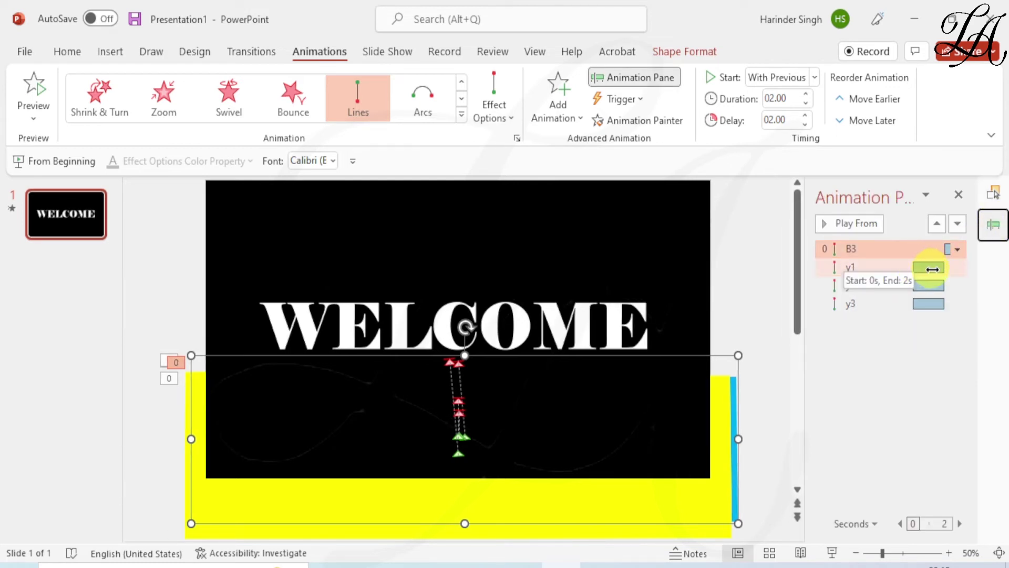
{"action": "left_click", "coordinate": [852, 269]}
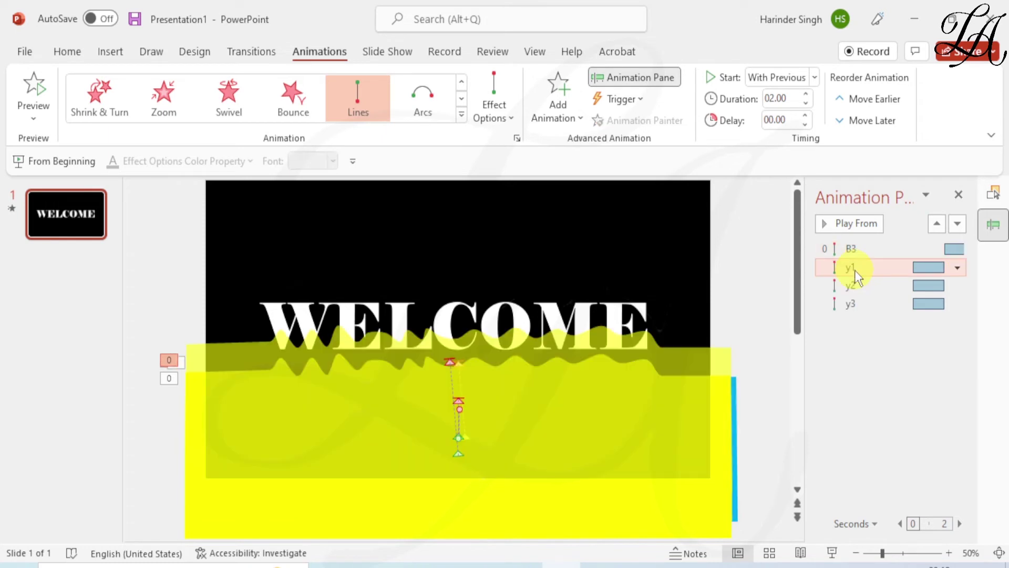
{"action": "left_click", "coordinate": [806, 117]}
{"action": "left_click", "coordinate": [805, 117]}
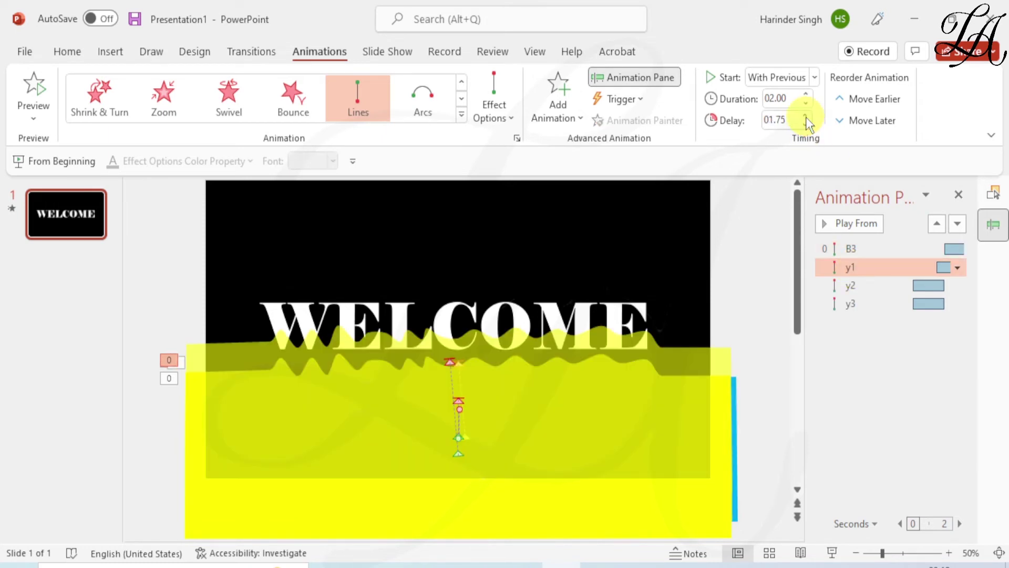
{"action": "left_click", "coordinate": [806, 116]}
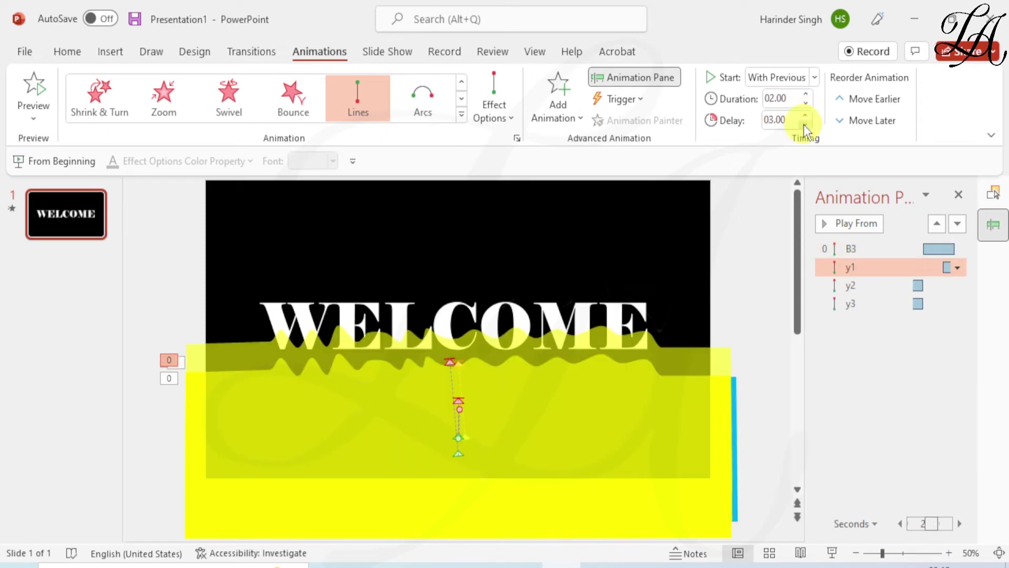
Step: Set the motion path delay to 4 seconds for y2 and 5 seconds for y3
{"action": "left_click", "coordinate": [850, 284]}
{"action": "left_click", "coordinate": [806, 116]}
{"action": "left_click", "coordinate": [807, 116]}
{"action": "left_click", "coordinate": [808, 115]}
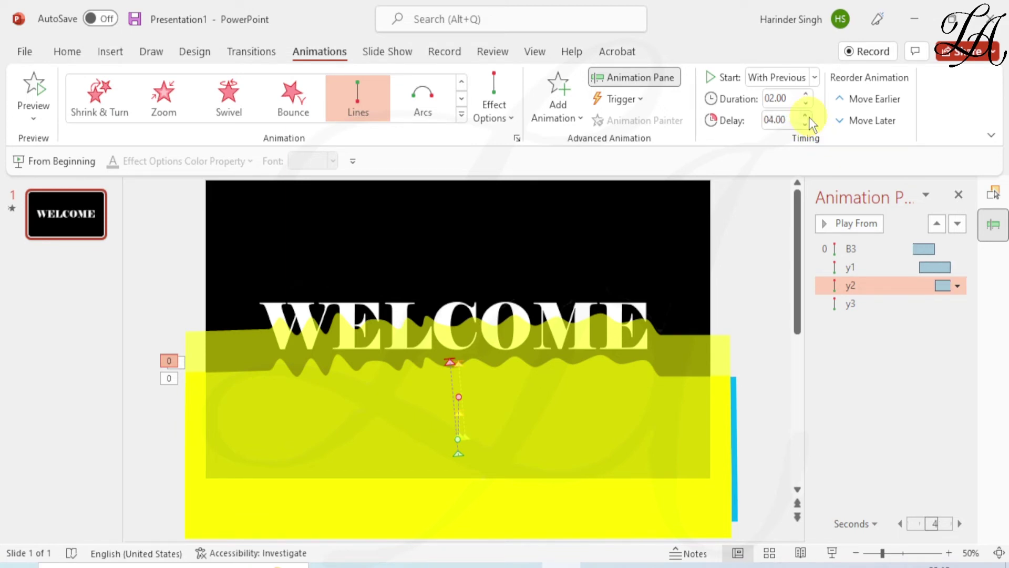
{"action": "left_click", "coordinate": [852, 303]}
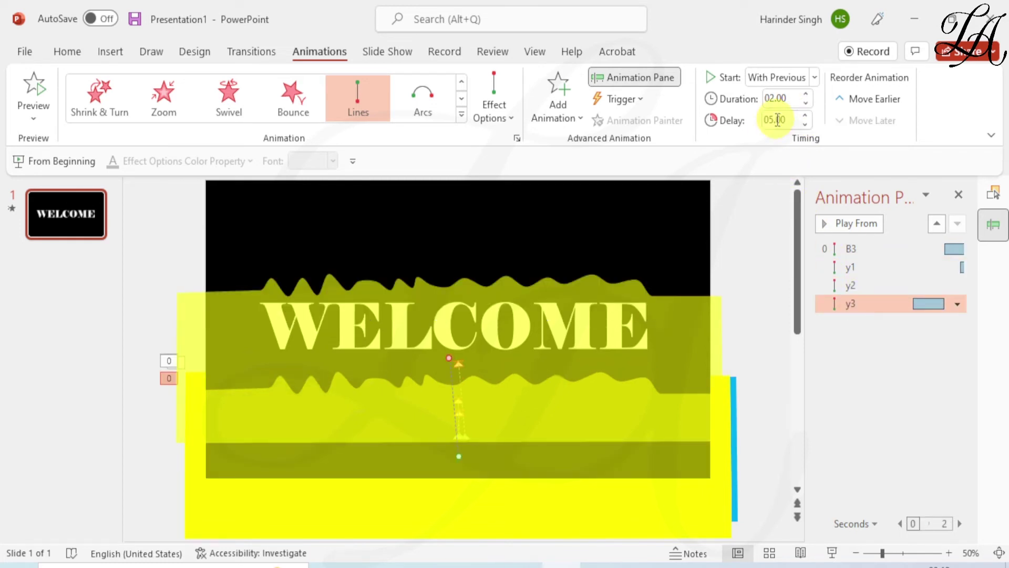
{"action": "key", "text": "Return"}
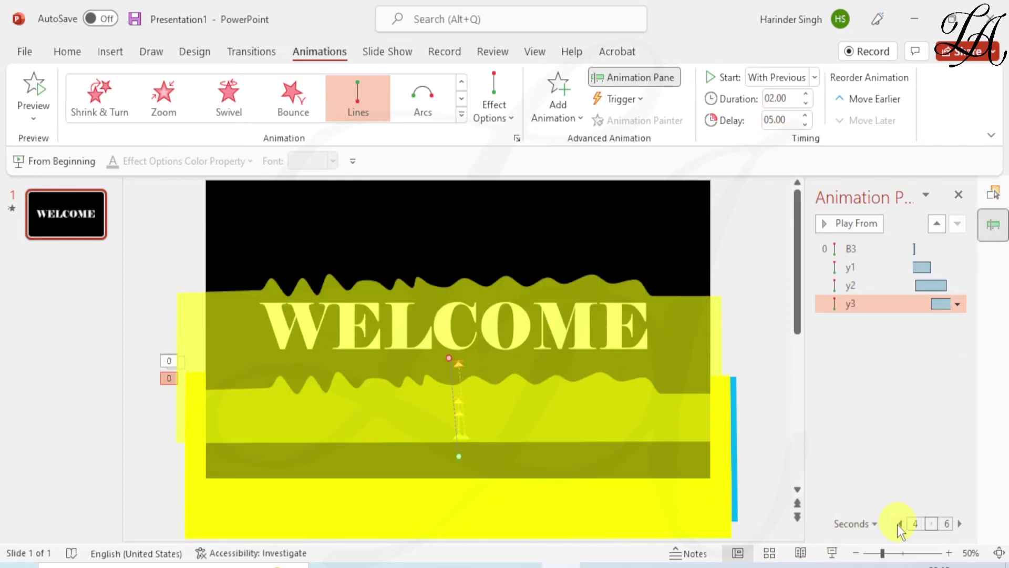
Step: Play the slide show to check the wave fill, and review the animation timings of y1 and y3
{"action": "left_click", "coordinate": [840, 552]}
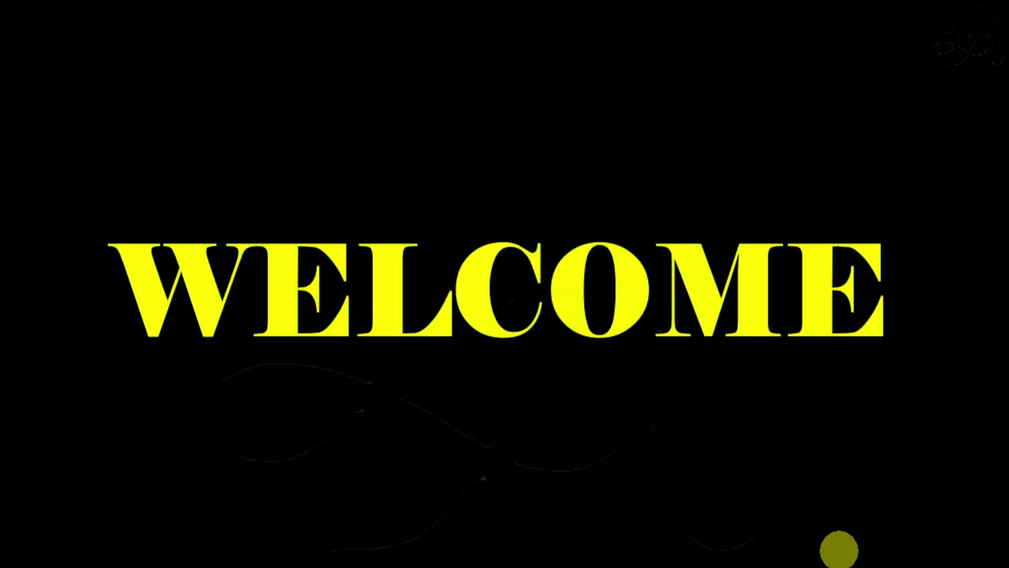
{"action": "key", "text": "Escape"}
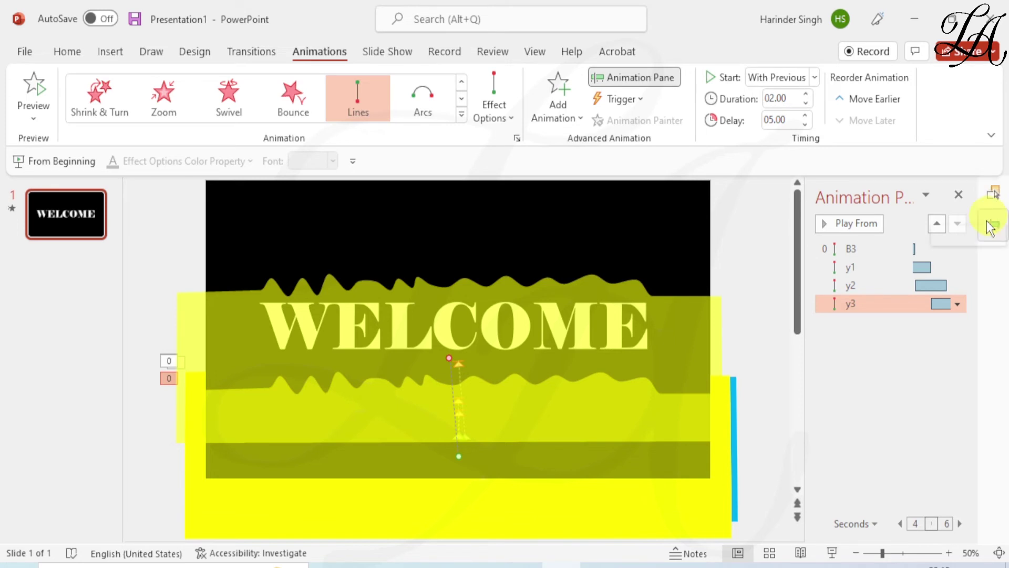
{"action": "left_click", "coordinate": [881, 267]}
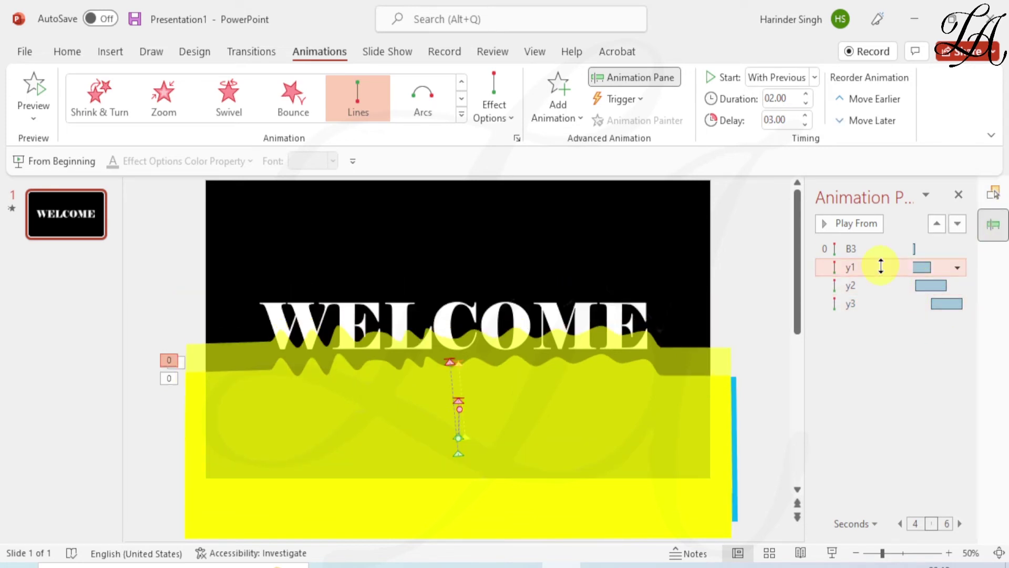
{"action": "left_click", "coordinate": [883, 305]}
Step: Hide every layer except BG and y3
{"action": "left_click", "coordinate": [991, 192]}
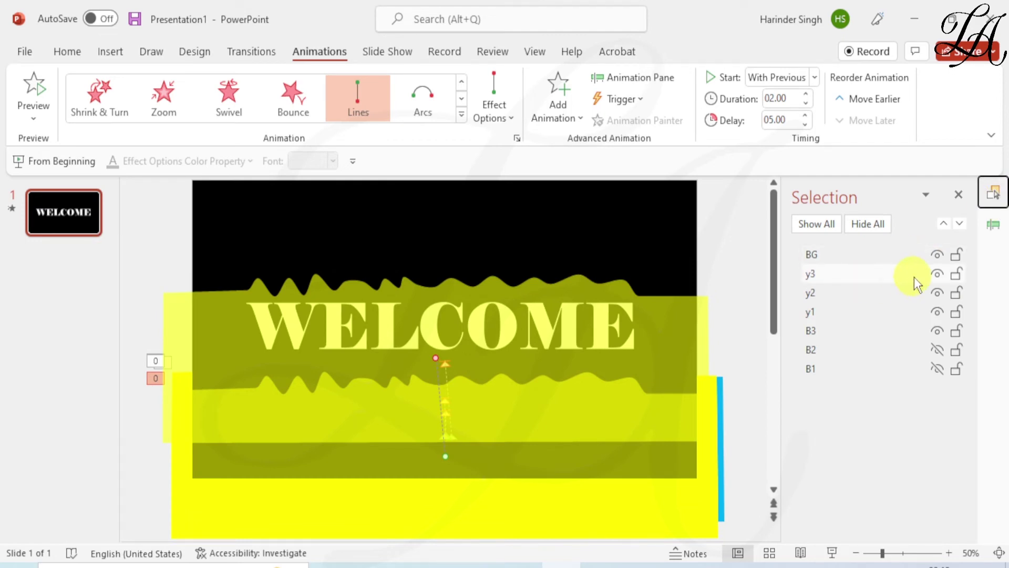
{"action": "left_click", "coordinate": [868, 224]}
{"action": "left_click", "coordinate": [937, 255]}
{"action": "left_click", "coordinate": [940, 274]}
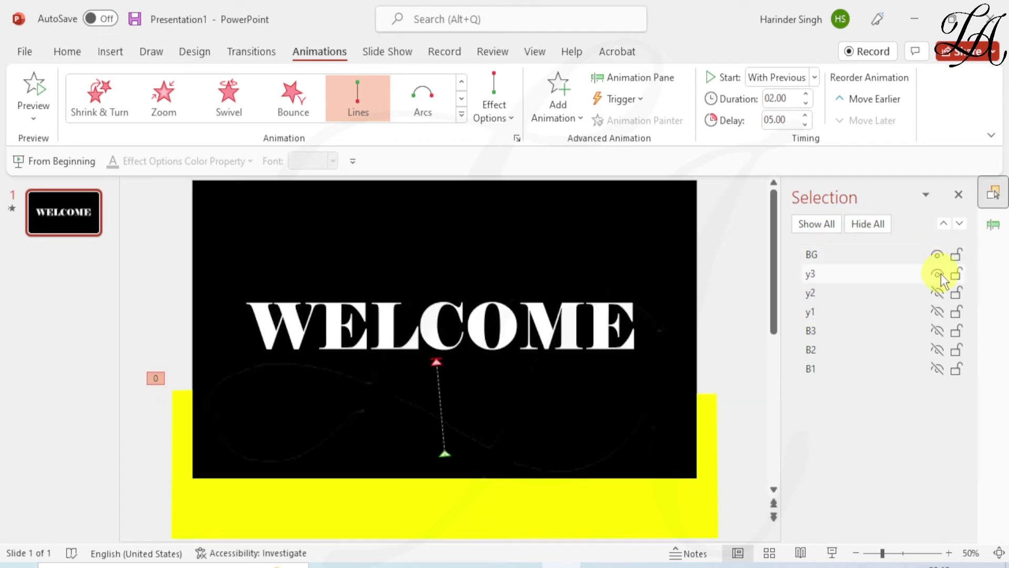
Step: Duplicate the y3 wave, align the copy horizontally with the original, and hide the original y3
{"action": "left_click", "coordinate": [692, 488]}
{"action": "key", "text": "ctrl+d"}
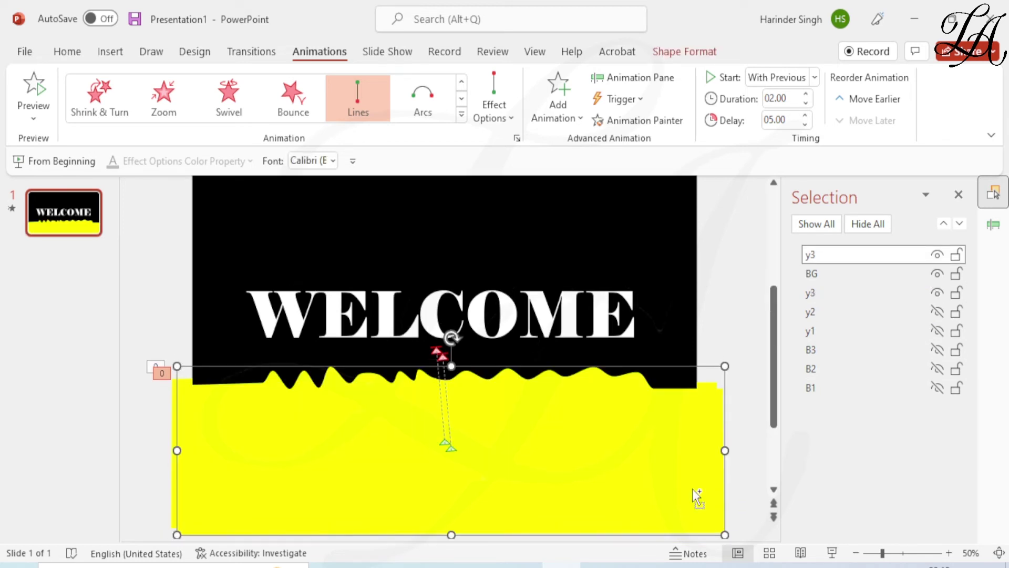
{"action": "left_click_drag", "start_coordinate": [692, 488], "coordinate": [671, 474]}
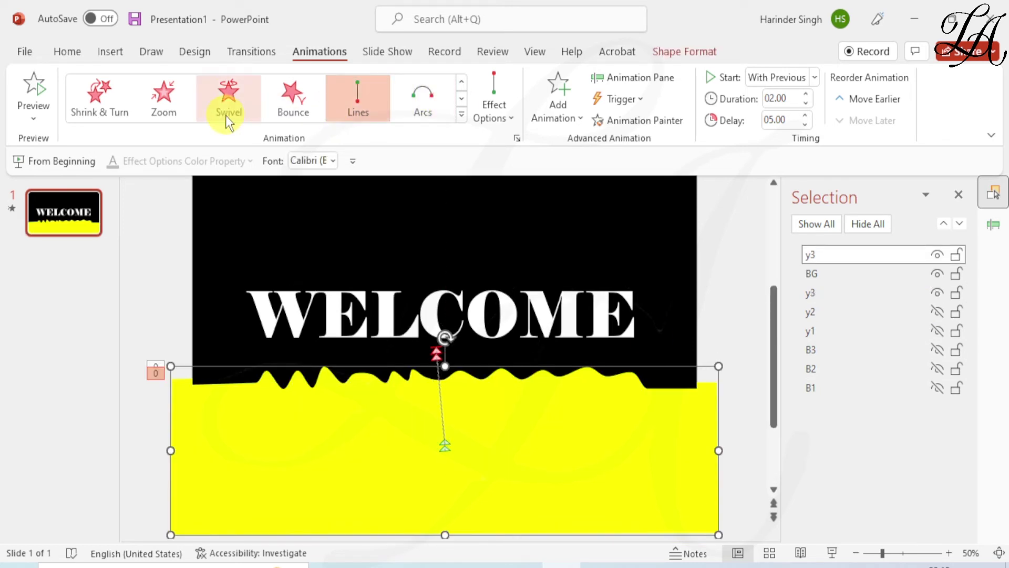
{"action": "left_click", "coordinate": [937, 293]}
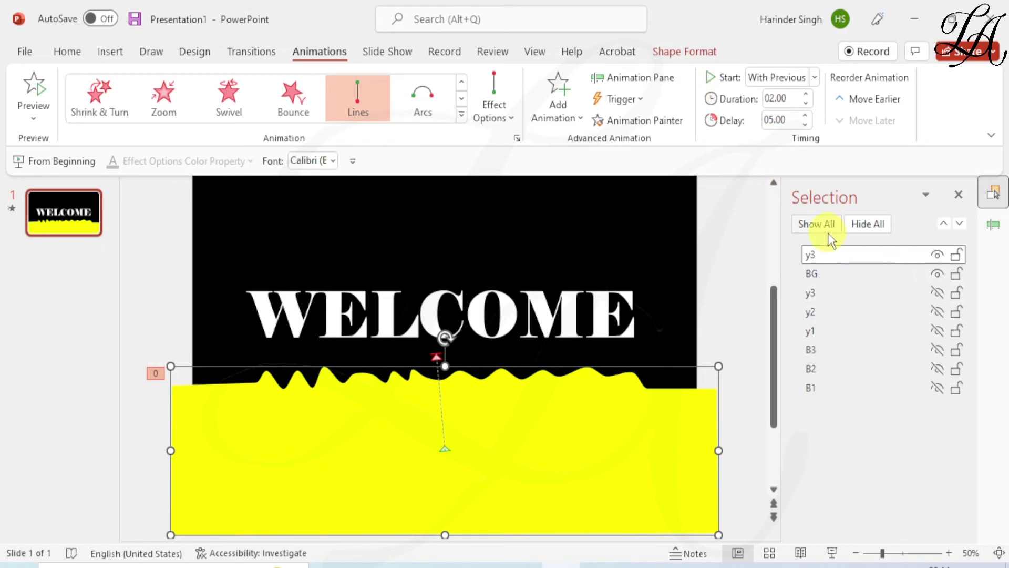
Step: Rename the duplicated wave r1 and fill it with the standard dark red
{"action": "double_click", "coordinate": [819, 256]}
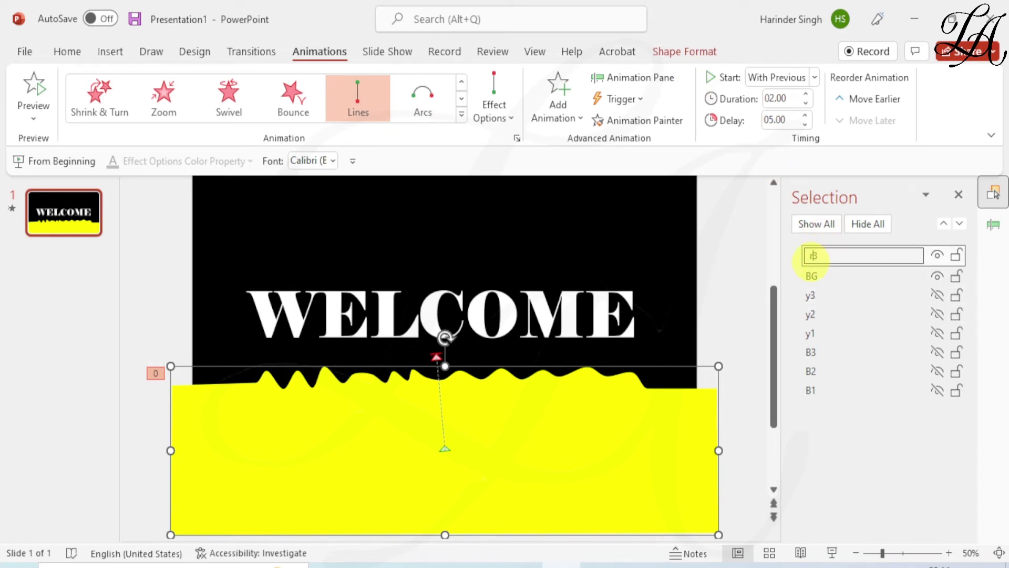
{"action": "key", "text": "Return"}
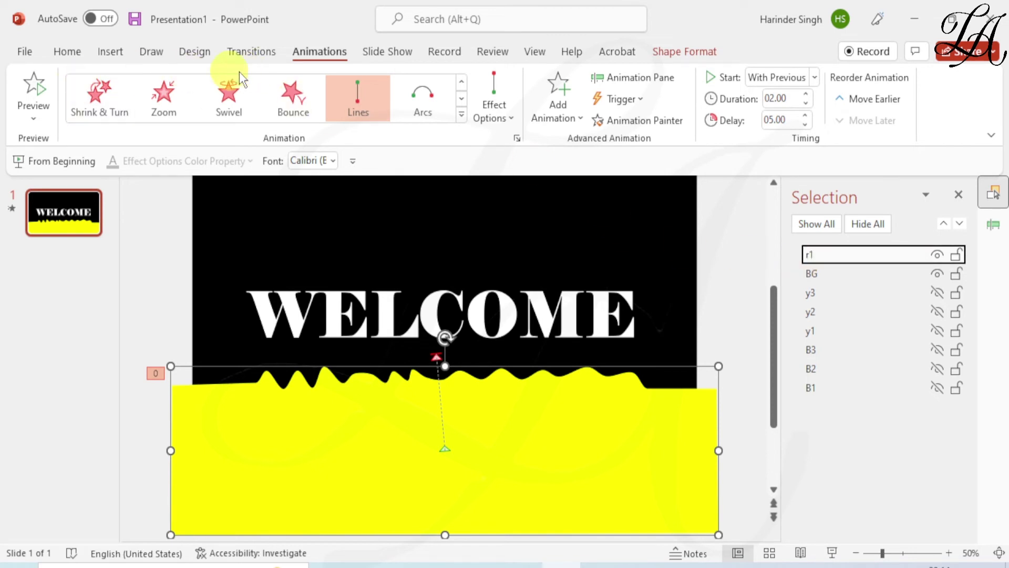
{"action": "left_click", "coordinate": [661, 55]}
{"action": "left_click", "coordinate": [389, 78]}
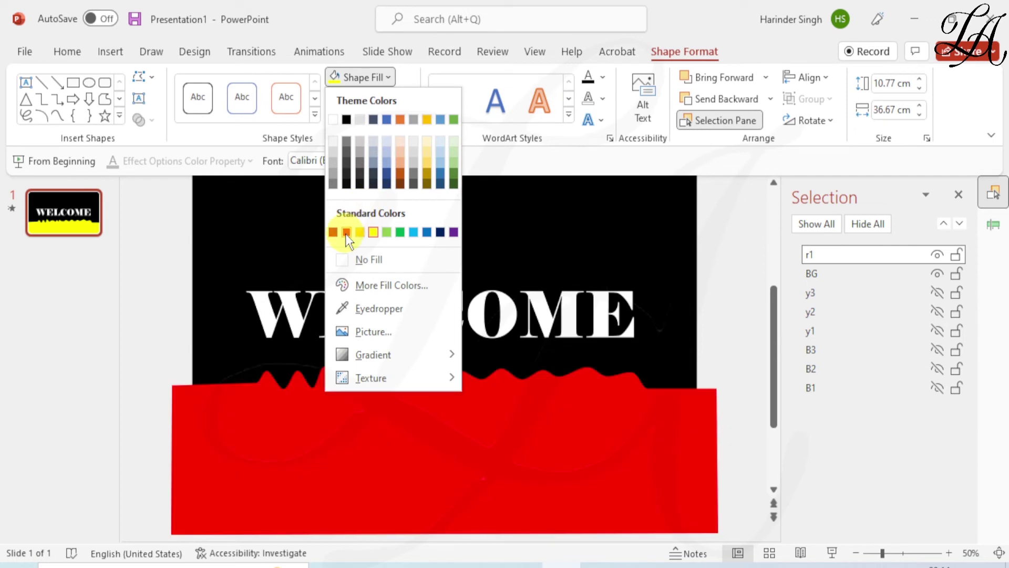
{"action": "left_click", "coordinate": [334, 232]}
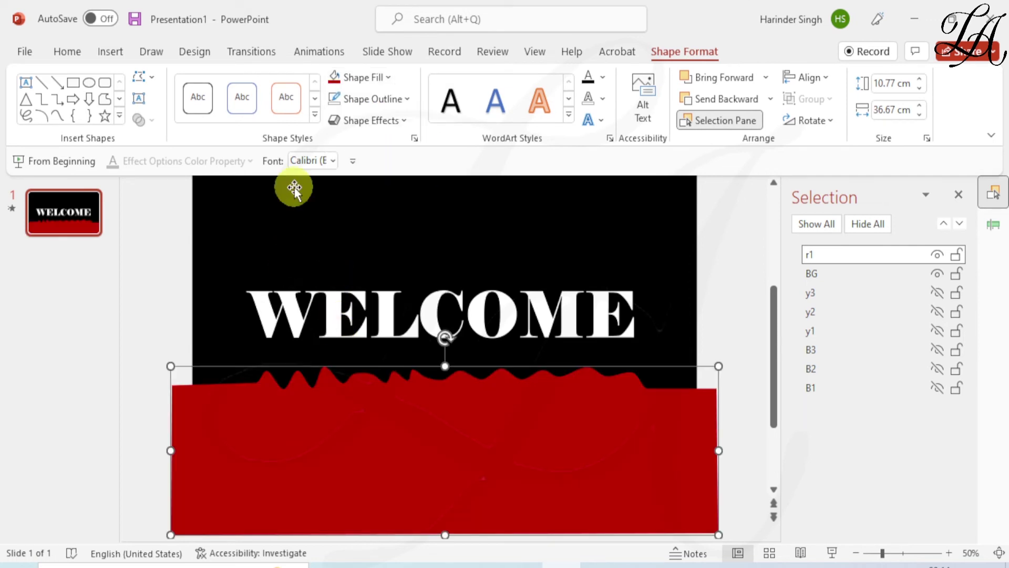
Step: Edit the points of the r1 wave, shifting the crest points under the letters W to L to form new peaks
{"action": "left_click", "coordinate": [145, 77]}
{"action": "left_click", "coordinate": [178, 126]}
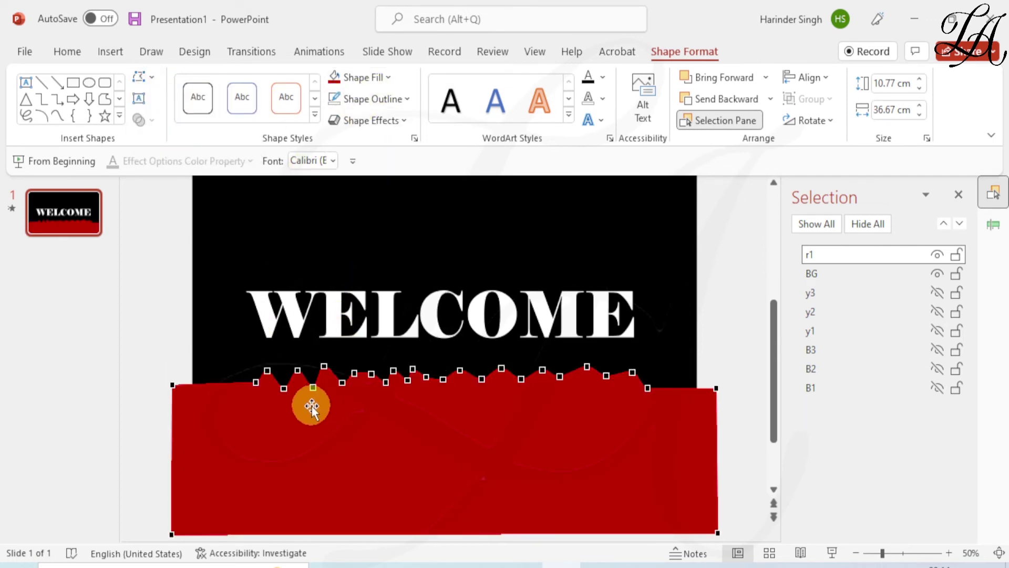
{"action": "scroll", "coordinate": [308, 404], "scroll_direction": "up", "scroll_amount": 3}
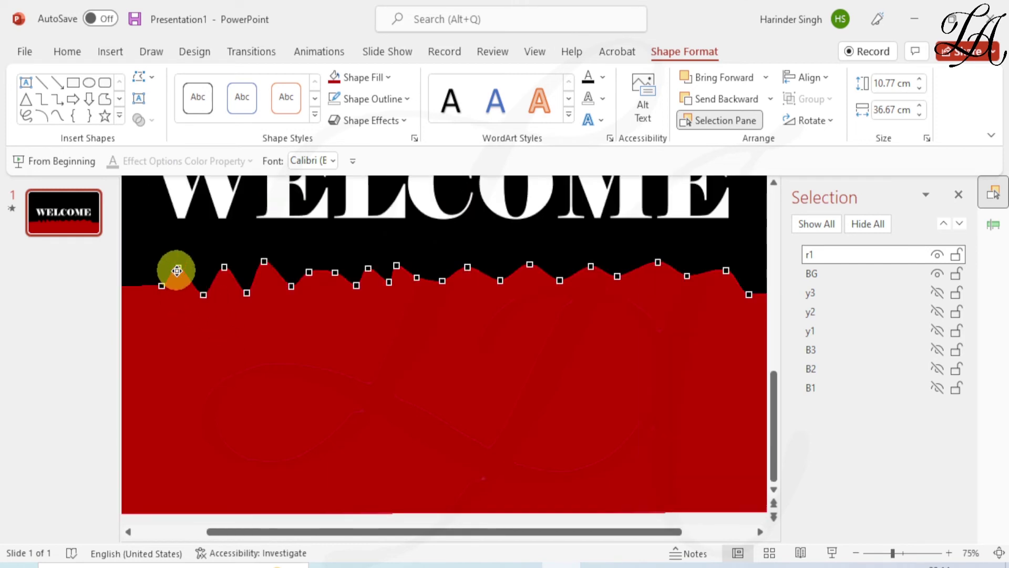
{"action": "left_click_drag", "start_coordinate": [197, 272], "coordinate": [315, 295]}
{"action": "left_click_drag", "start_coordinate": [309, 272], "coordinate": [381, 289]}
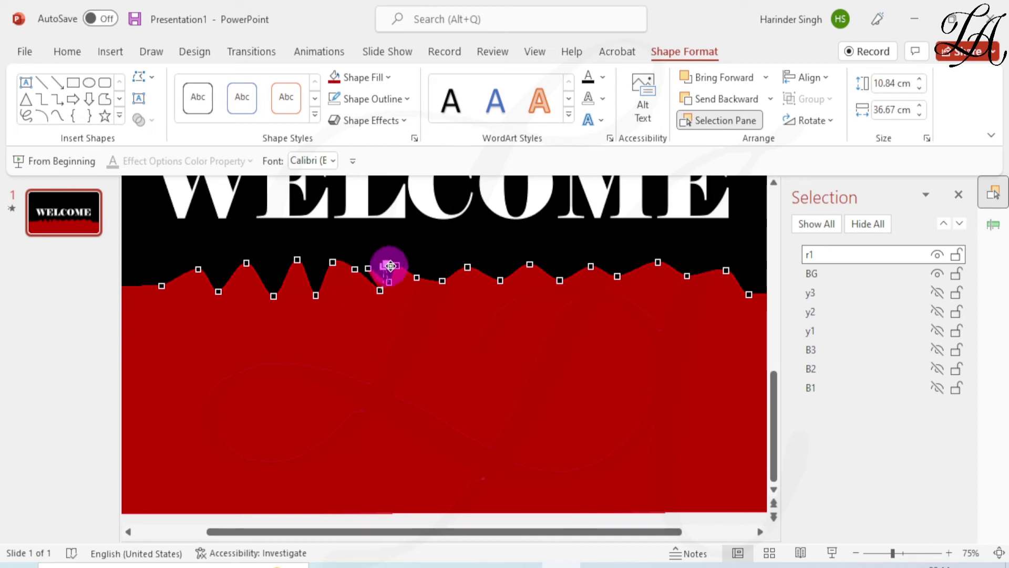
Step: Shift the remaining crest points of r1, working back from its far end, to form new peaks and troughs under the other letters
{"action": "mouse_move", "coordinate": [726, 270]}
{"action": "left_mouse_down"}
{"action": "mouse_move", "coordinate": [735, 266]}
{"action": "mouse_move", "coordinate": [719, 287]}
{"action": "left_mouse_up"}
{"action": "mouse_move", "coordinate": [667, 263]}
{"action": "left_mouse_down"}
{"action": "mouse_move", "coordinate": [694, 263]}
{"action": "mouse_move", "coordinate": [674, 276]}
{"action": "mouse_move", "coordinate": [625, 275]}
{"action": "mouse_move", "coordinate": [650, 265]}
{"action": "left_mouse_up"}
{"action": "left_click_drag", "start_coordinate": [589, 269], "coordinate": [621, 278]}
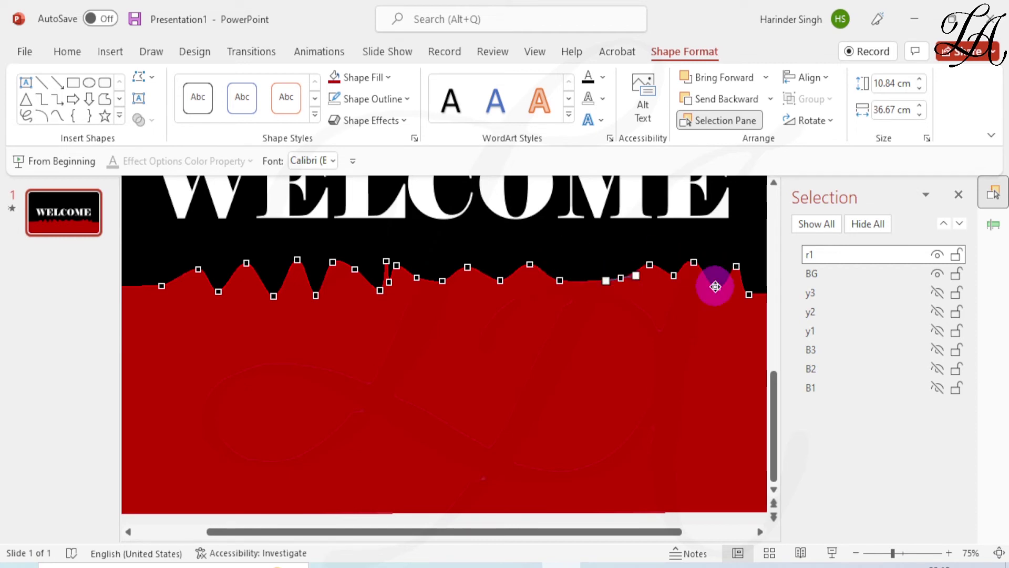
{"action": "left_click_drag", "start_coordinate": [560, 281], "coordinate": [600, 264]}
{"action": "mouse_move", "coordinate": [530, 264]}
{"action": "left_mouse_down"}
{"action": "mouse_move", "coordinate": [565, 277]}
{"action": "mouse_move", "coordinate": [536, 265]}
{"action": "left_mouse_up"}
{"action": "left_click_drag", "start_coordinate": [467, 267], "coordinate": [507, 281]}
{"action": "left_click_drag", "start_coordinate": [443, 281], "coordinate": [493, 261]}
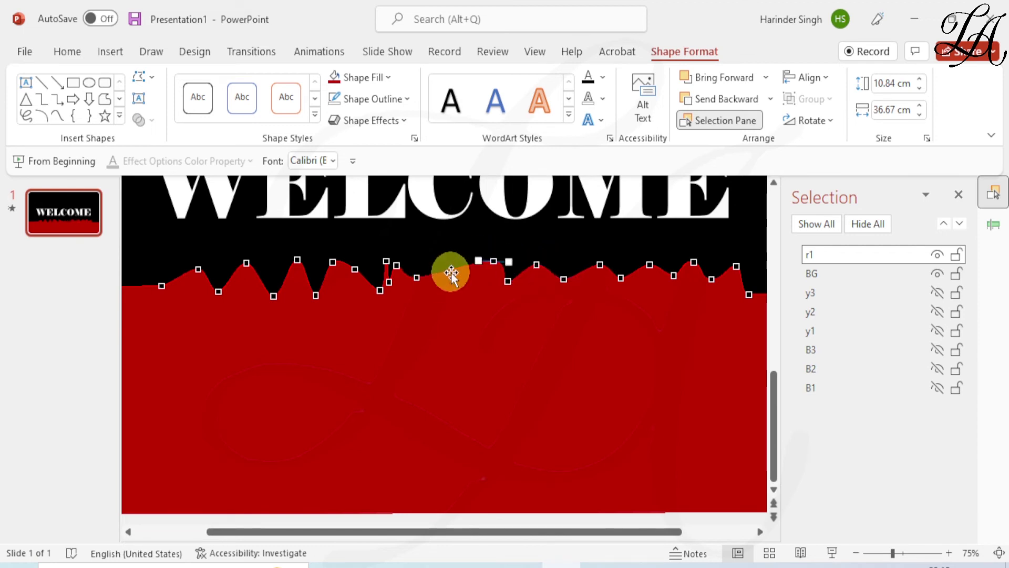
{"action": "left_click_drag", "start_coordinate": [417, 278], "coordinate": [439, 262]}
{"action": "left_click_drag", "start_coordinate": [389, 283], "coordinate": [345, 257]}
{"action": "left_click", "coordinate": [376, 318]}
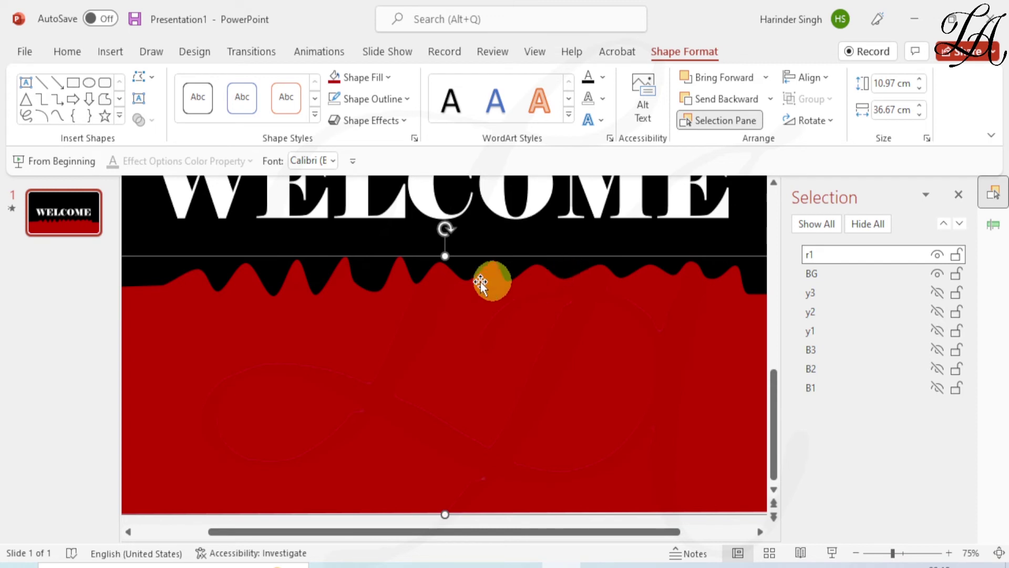
Step: Edit r1's points again to vary the peaks below the letters O, M and E
{"action": "left_click", "coordinate": [139, 77]}
{"action": "left_click", "coordinate": [148, 125]}
{"action": "left_click_drag", "start_coordinate": [559, 274], "coordinate": [734, 268]}
{"action": "left_click", "coordinate": [621, 277]}
{"action": "left_click", "coordinate": [649, 316]}
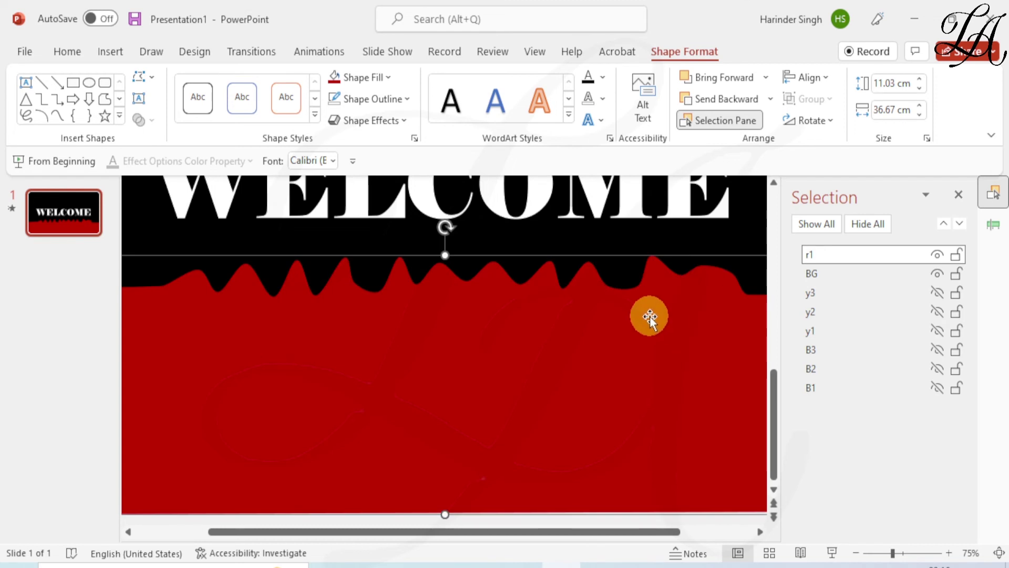
{"action": "scroll", "coordinate": [652, 317], "scroll_direction": "down", "scroll_amount": 3, "text": "ctrl"}
{"action": "left_click", "coordinate": [604, 381]}
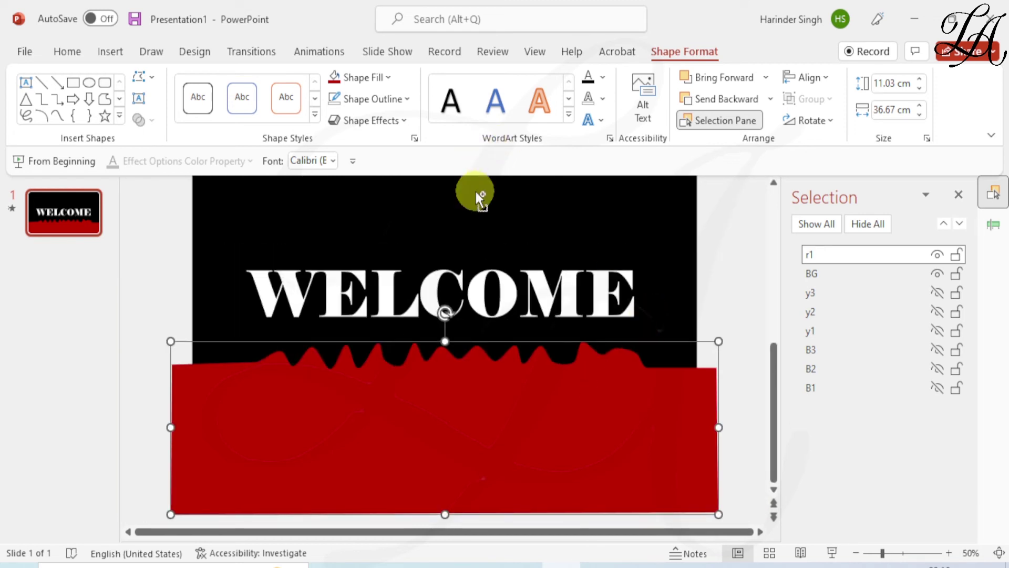
Step: Duplicate the r1 wave directly over the original and rename the copy r2
{"action": "key", "text": "ctrl+d"}
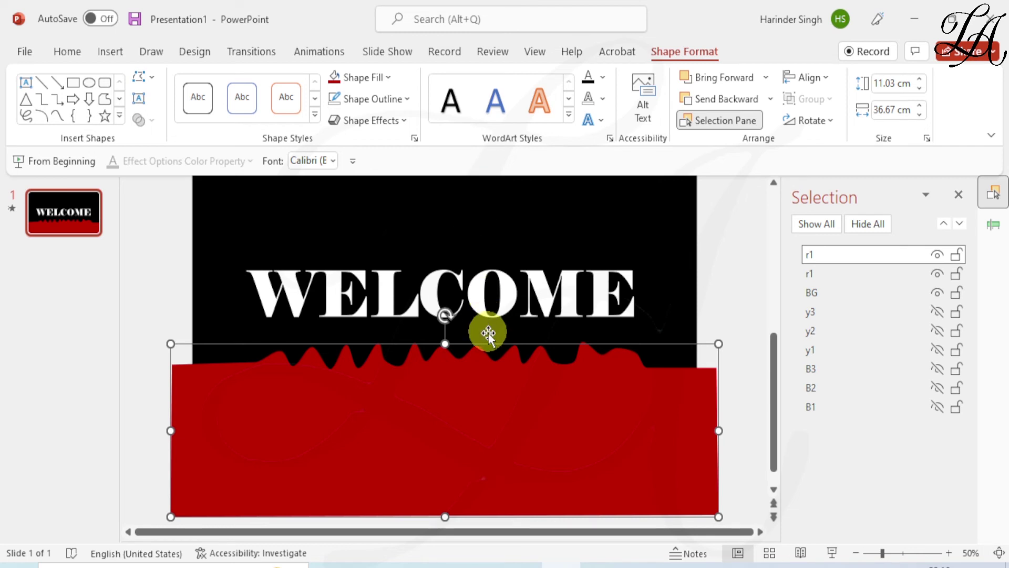
{"action": "double_click", "coordinate": [824, 256]}
{"action": "type", "text": "r2"}
Step: Copy the r2 wave above the WELCOME text, flip the copy vertically and rename it r3
{"action": "left_click_drag", "start_coordinate": [563, 410], "coordinate": [626, 196]}
{"action": "key", "text": "Down"}
{"action": "key", "text": "Down"}
{"action": "left_click", "coordinate": [815, 124]}
{"action": "left_click", "coordinate": [841, 190]}
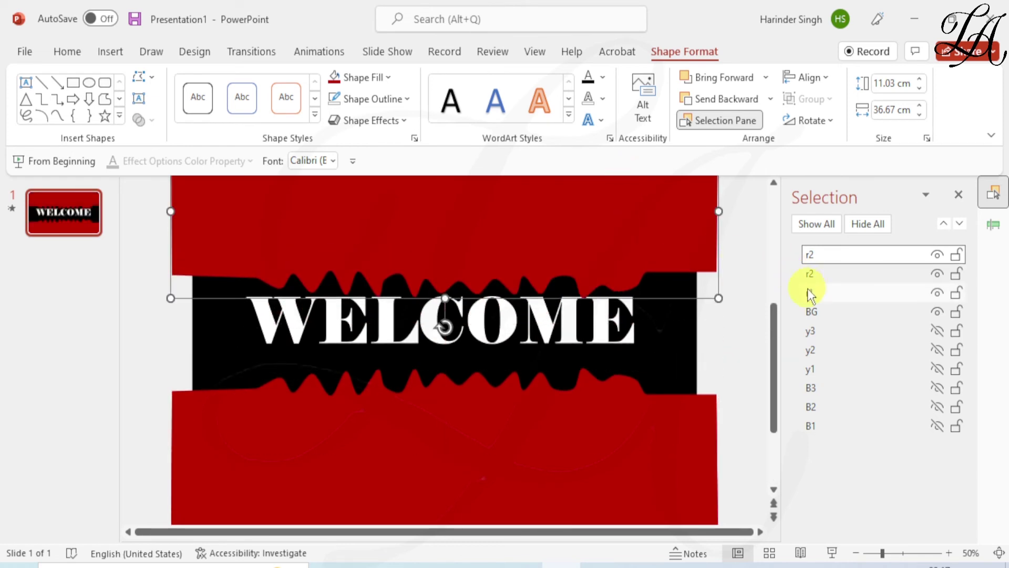
{"action": "left_click", "coordinate": [815, 256]}
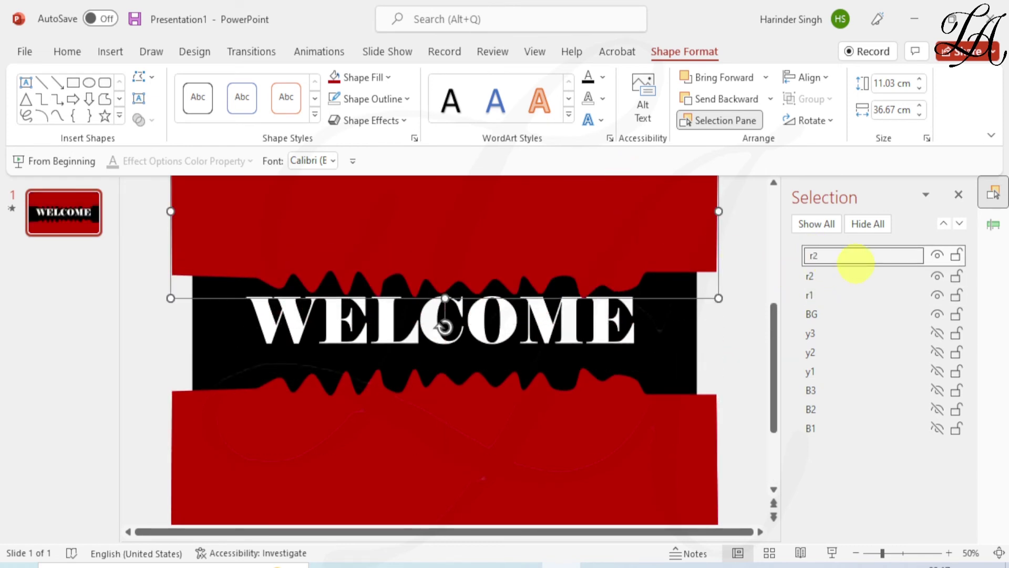
{"action": "type", "text": "3"}
{"action": "key", "text": "Return"}
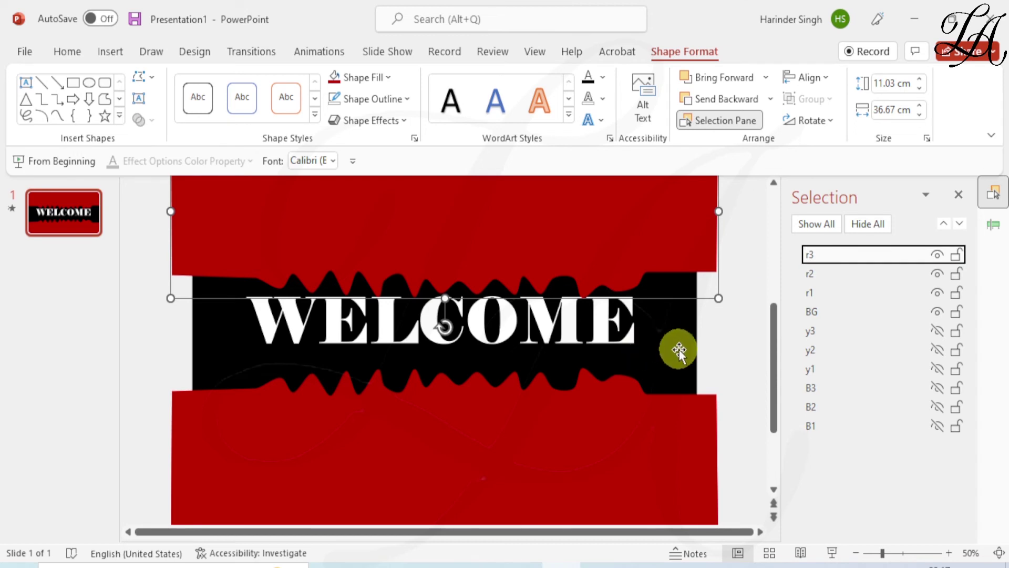
Step: Set the animation delays of r1, r2 and r3 to 6, 7 and 8 seconds respectively
{"action": "left_click", "coordinate": [990, 237]}
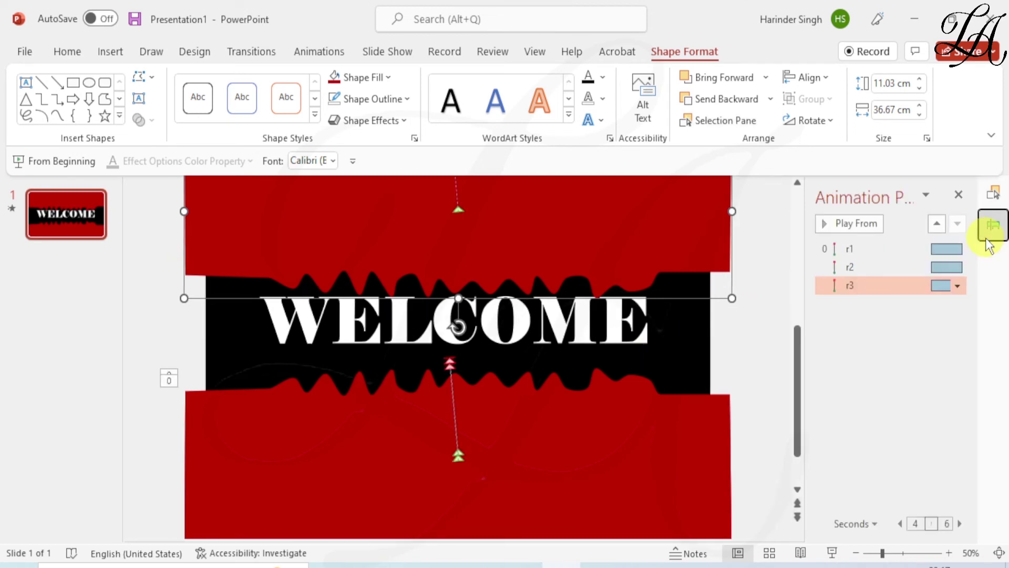
{"action": "left_click", "coordinate": [867, 250]}
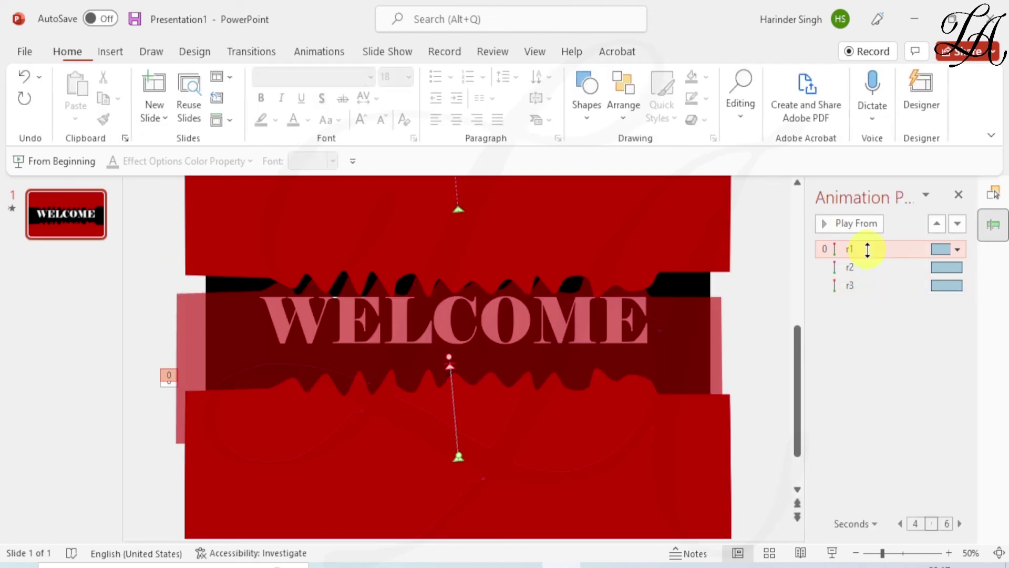
{"action": "left_click", "coordinate": [320, 51]}
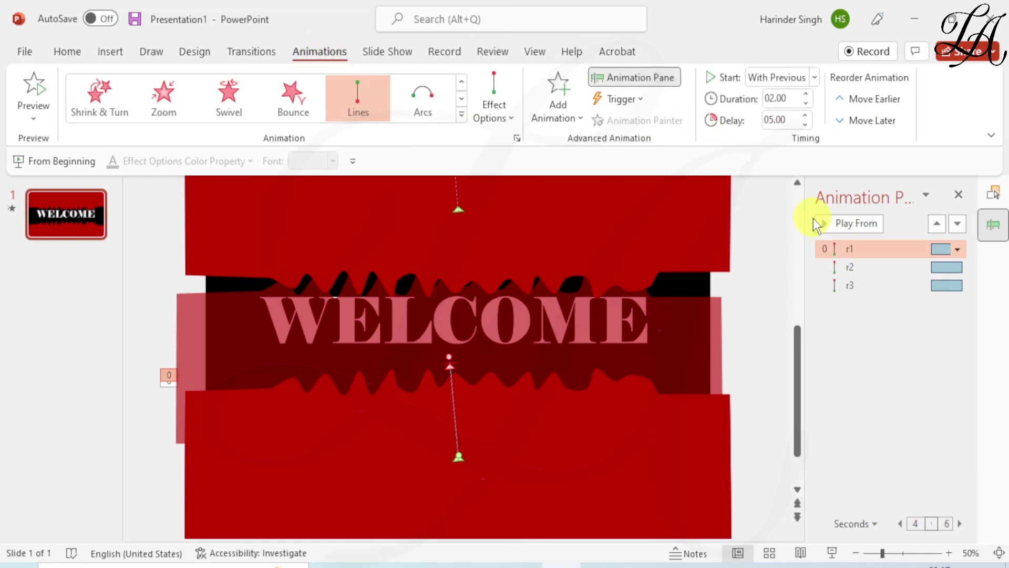
{"action": "left_click", "coordinate": [783, 120]}
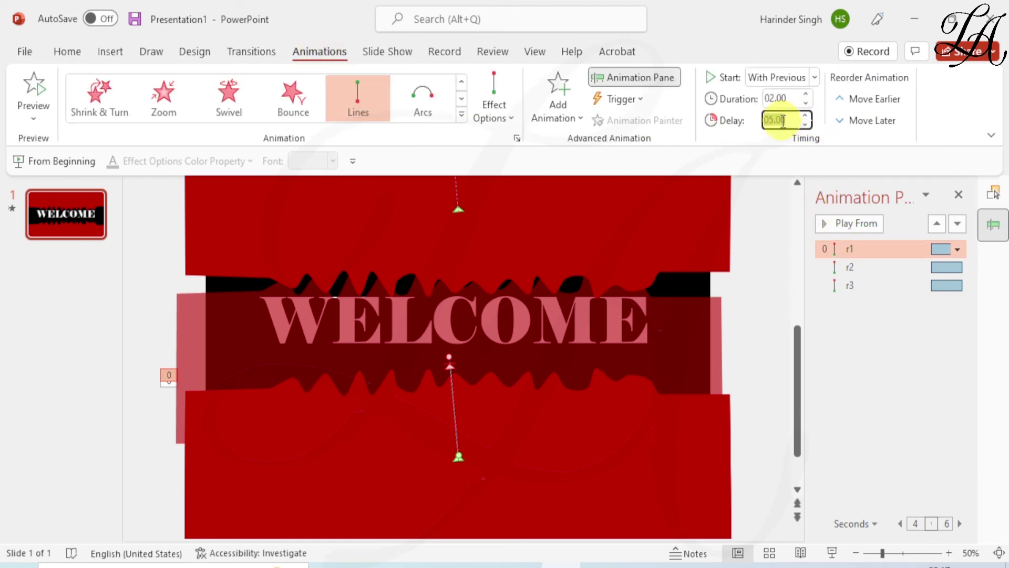
{"action": "left_click", "coordinate": [873, 268]}
{"action": "type", "text": "7"}
{"action": "key", "text": "Return"}
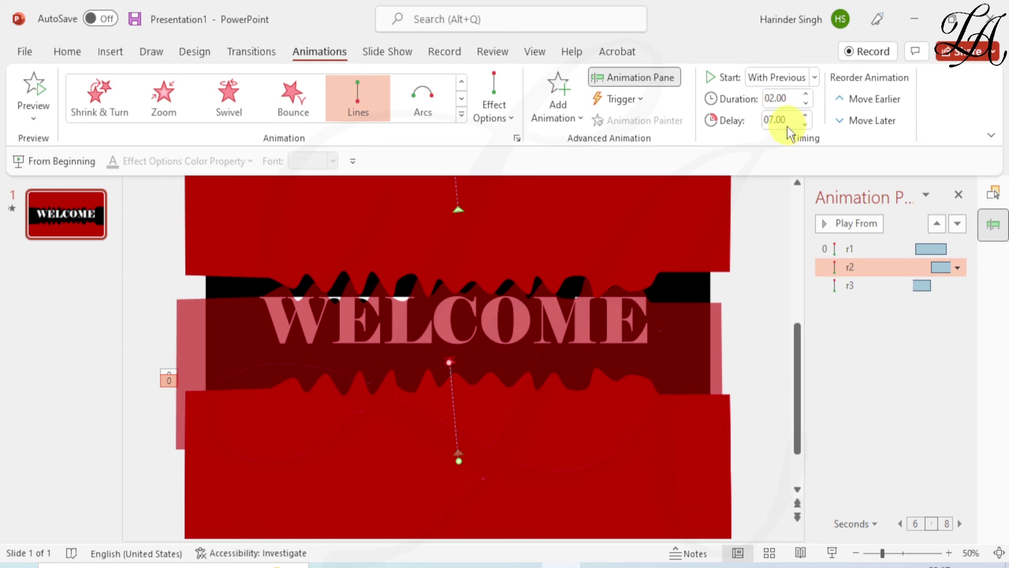
{"action": "left_click", "coordinate": [859, 287]}
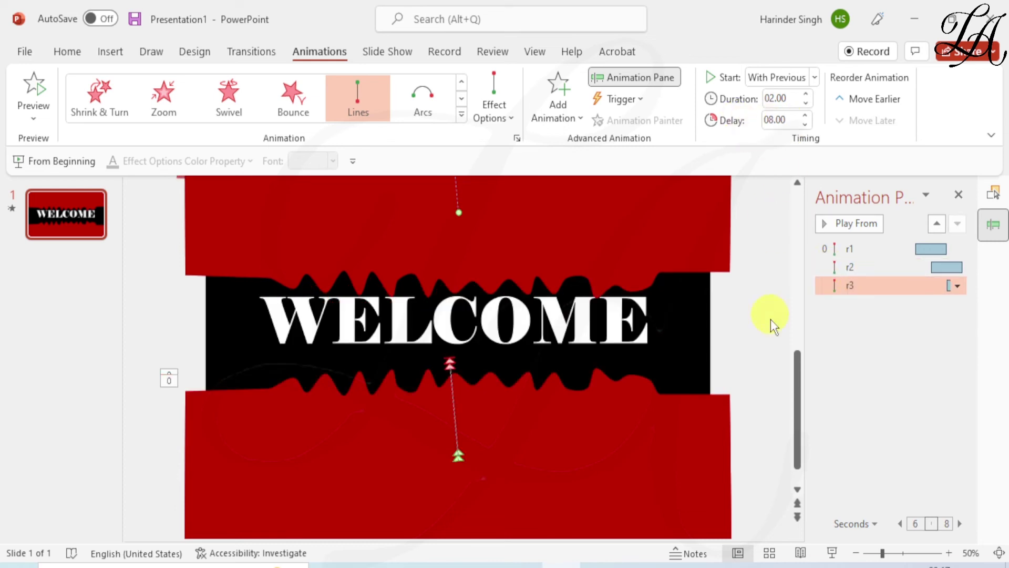
{"action": "left_click", "coordinate": [768, 388]}
Step: Hide the r2 and r3 layers, leaving only r1 and BG visible
{"action": "left_click", "coordinate": [993, 193]}
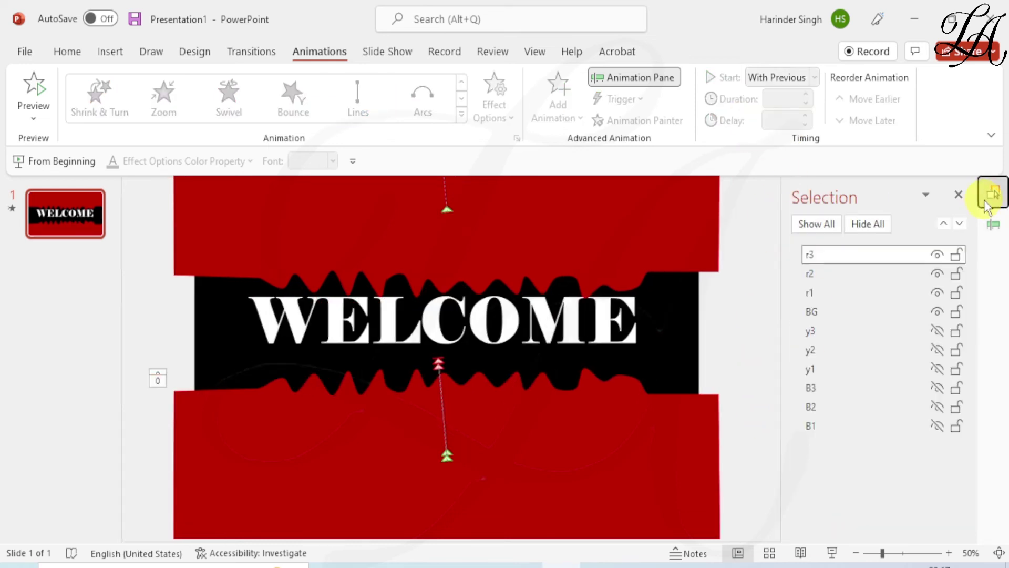
{"action": "left_click", "coordinate": [938, 292]}
{"action": "left_click", "coordinate": [938, 274]}
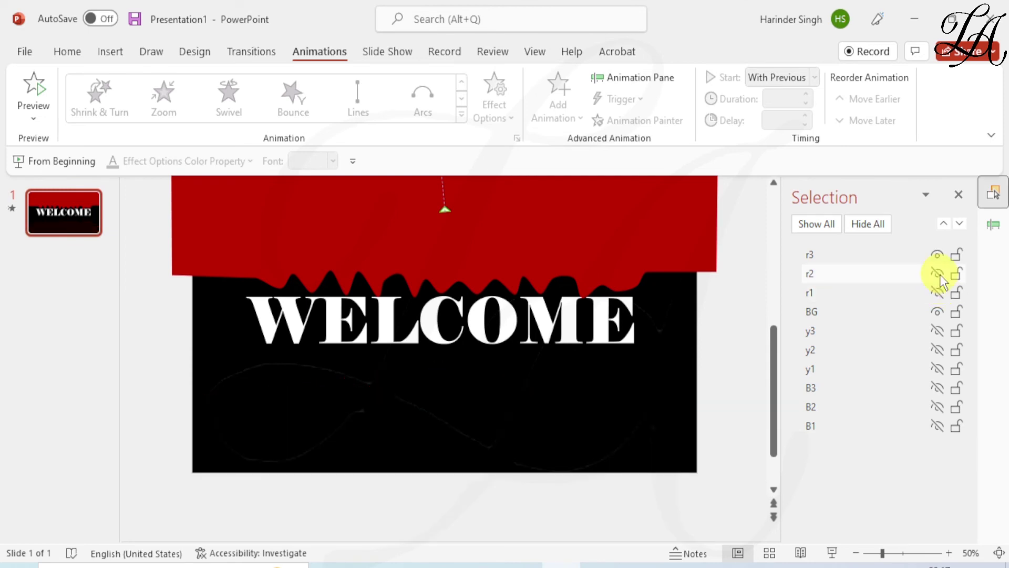
{"action": "left_click", "coordinate": [939, 275]}
{"action": "left_click", "coordinate": [936, 287]}
{"action": "left_click", "coordinate": [938, 274]}
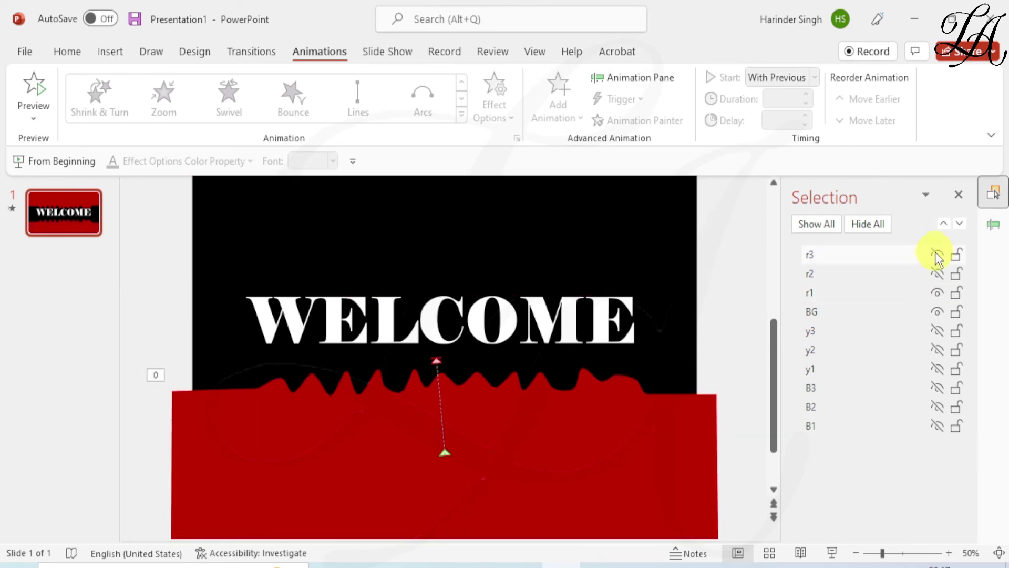
{"action": "left_click", "coordinate": [938, 255]}
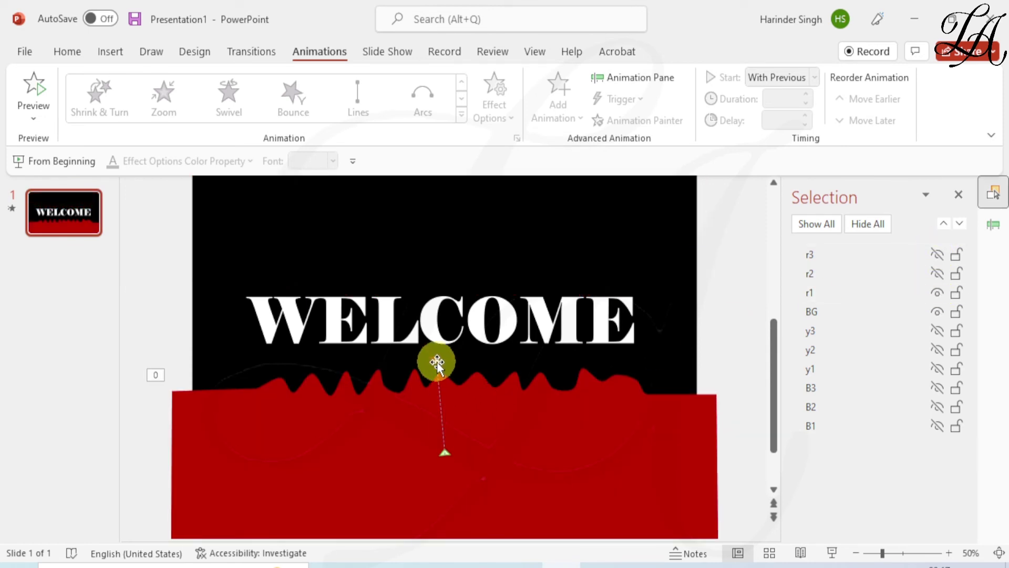
Step: Reposition the r1 wave and make its motion path vertical, ending with the crest partway up the WELCOME letters
{"action": "left_click_drag", "start_coordinate": [475, 405], "coordinate": [437, 344]}
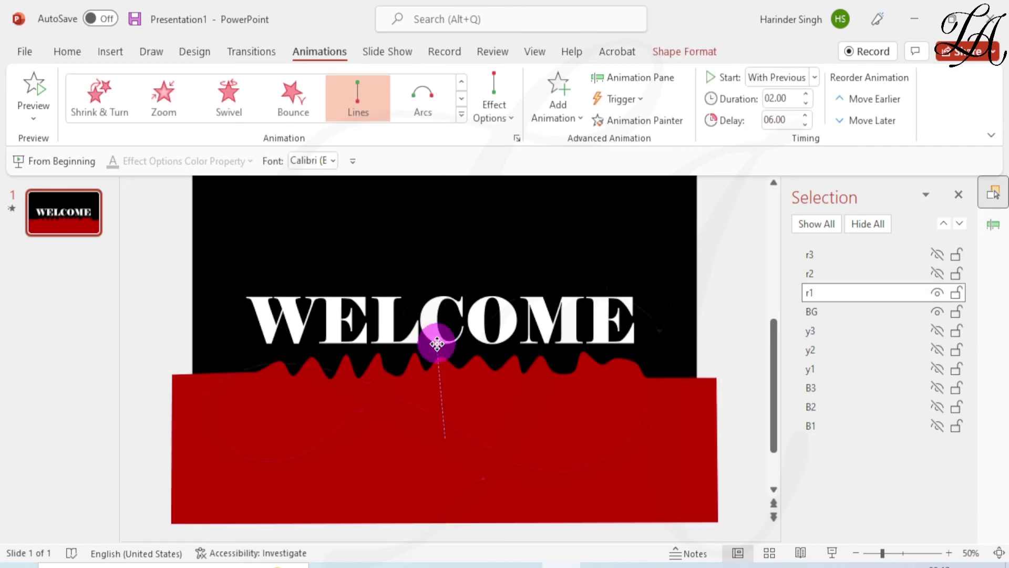
{"action": "left_click", "coordinate": [513, 435]}
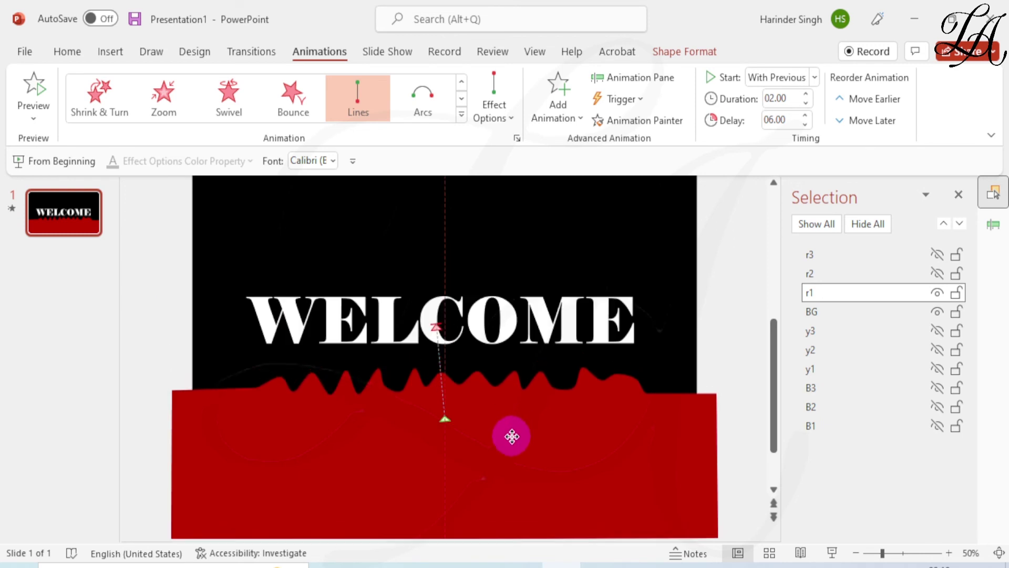
{"action": "left_click_drag", "start_coordinate": [451, 355], "coordinate": [435, 367]}
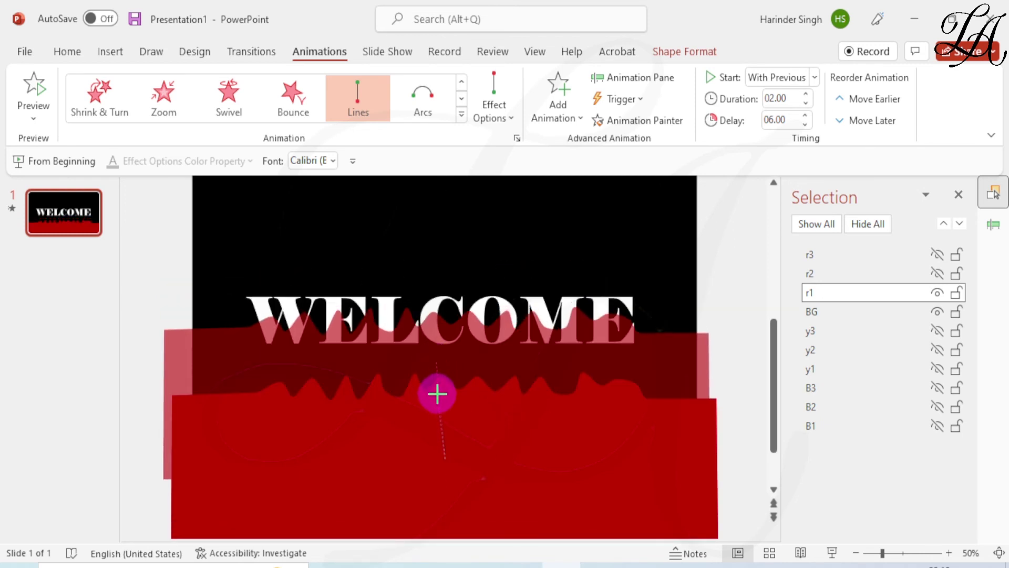
{"action": "left_click_drag", "start_coordinate": [438, 404], "coordinate": [445, 406]}
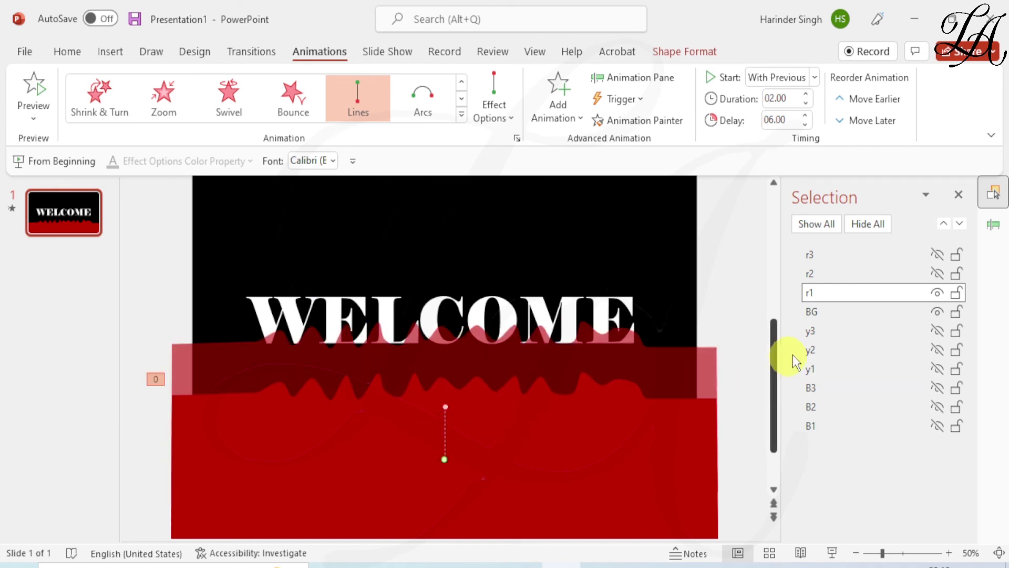
Step: Hide r1, show r2 and adjust the end of its motion path so the wave rises over the WELCOME letters
{"action": "left_click", "coordinate": [878, 277]}
{"action": "left_click", "coordinate": [937, 292]}
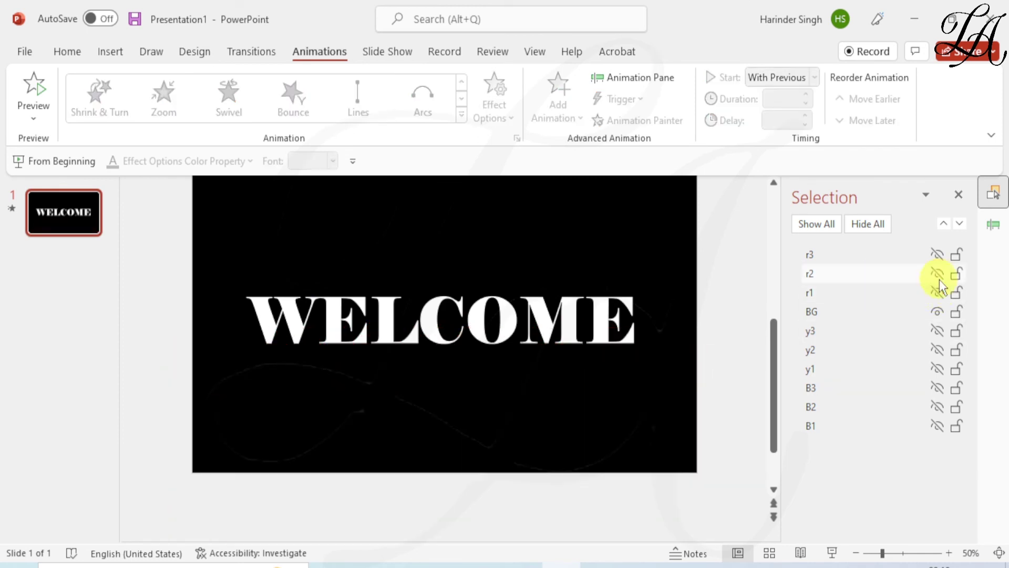
{"action": "left_click", "coordinate": [939, 279]}
{"action": "left_click_drag", "start_coordinate": [436, 369], "coordinate": [446, 405]}
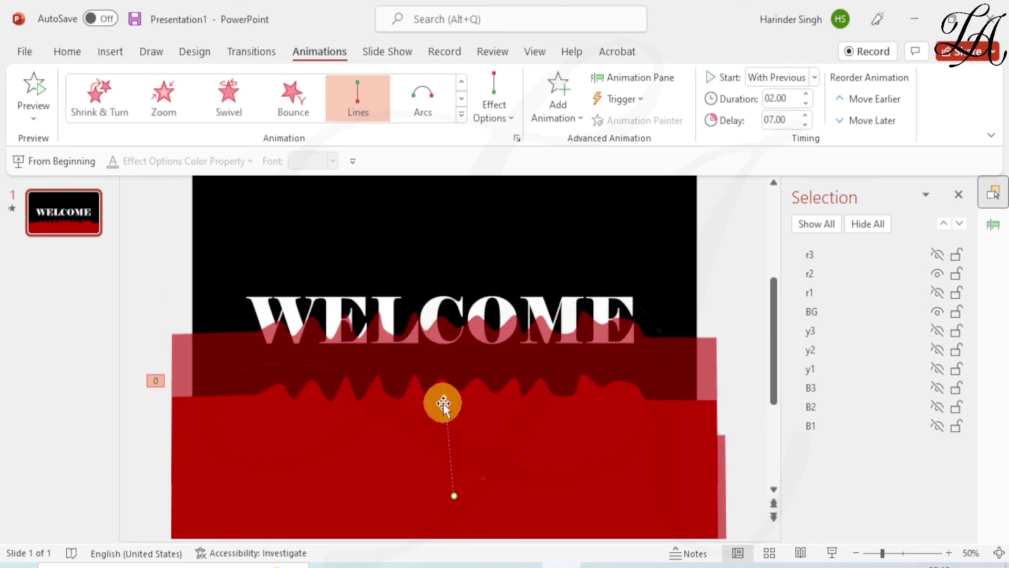
{"action": "left_click", "coordinate": [731, 326]}
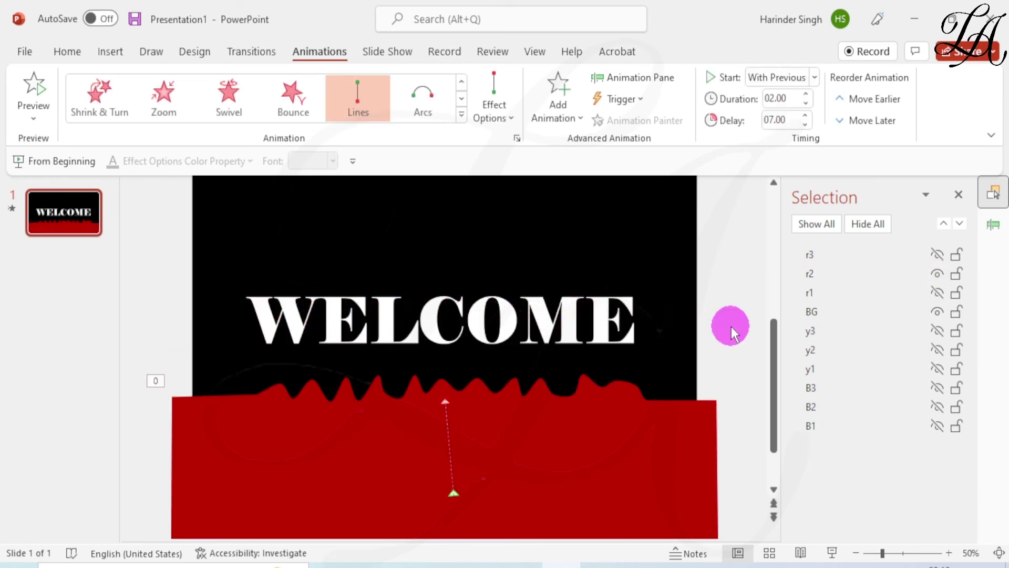
Step: Hide r2, show r3 and rework its motion path into a short downward move that brings the wave over the WELCOME letters
{"action": "left_click", "coordinate": [938, 273]}
{"action": "left_click", "coordinate": [937, 255]}
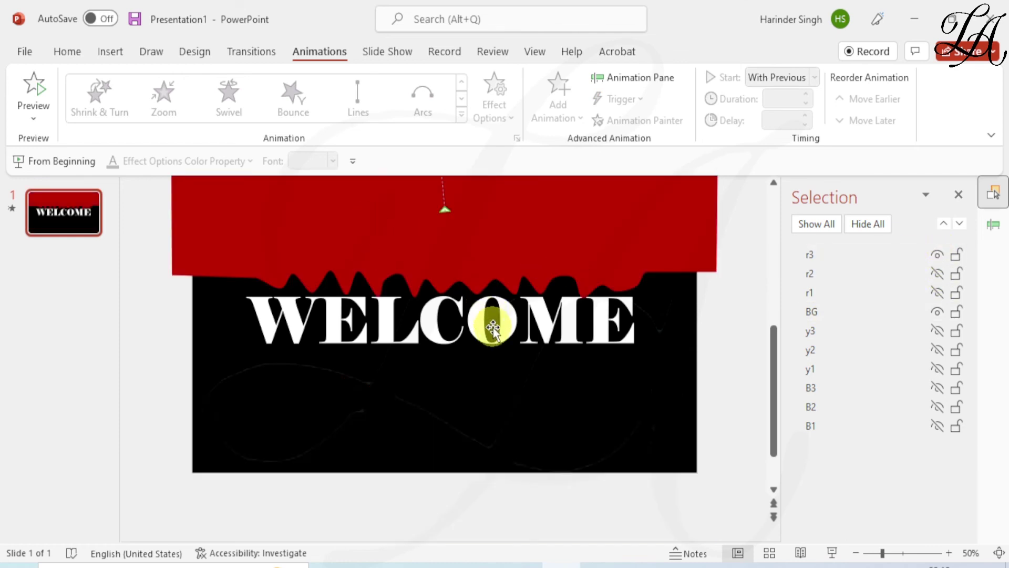
{"action": "scroll", "coordinate": [491, 322], "scroll_direction": "up", "scroll_amount": 2}
{"action": "left_click", "coordinate": [433, 180]}
{"action": "scroll", "coordinate": [392, 258], "scroll_direction": "up", "scroll_amount": 1}
{"action": "left_click_drag", "start_coordinate": [392, 258], "coordinate": [443, 339]}
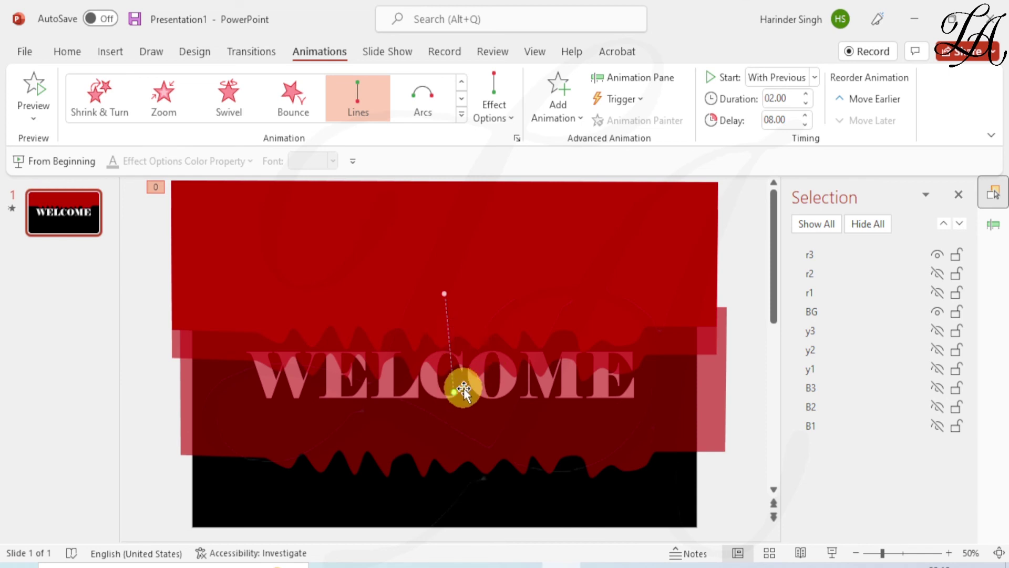
{"action": "left_click_drag", "start_coordinate": [453, 390], "coordinate": [452, 315]}
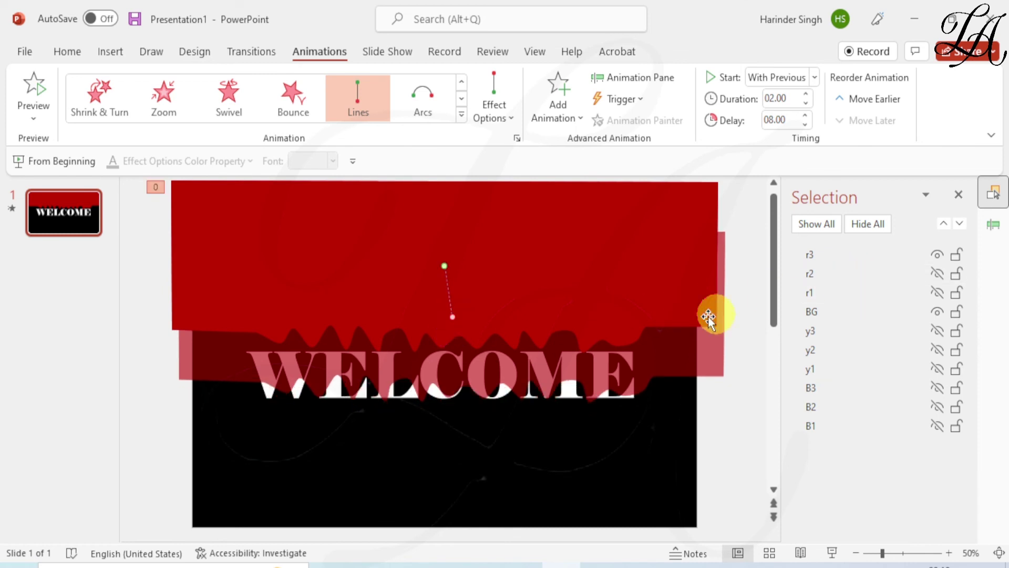
Step: Show all the layers on the slide
{"action": "left_click", "coordinate": [938, 273]}
{"action": "left_click", "coordinate": [939, 274]}
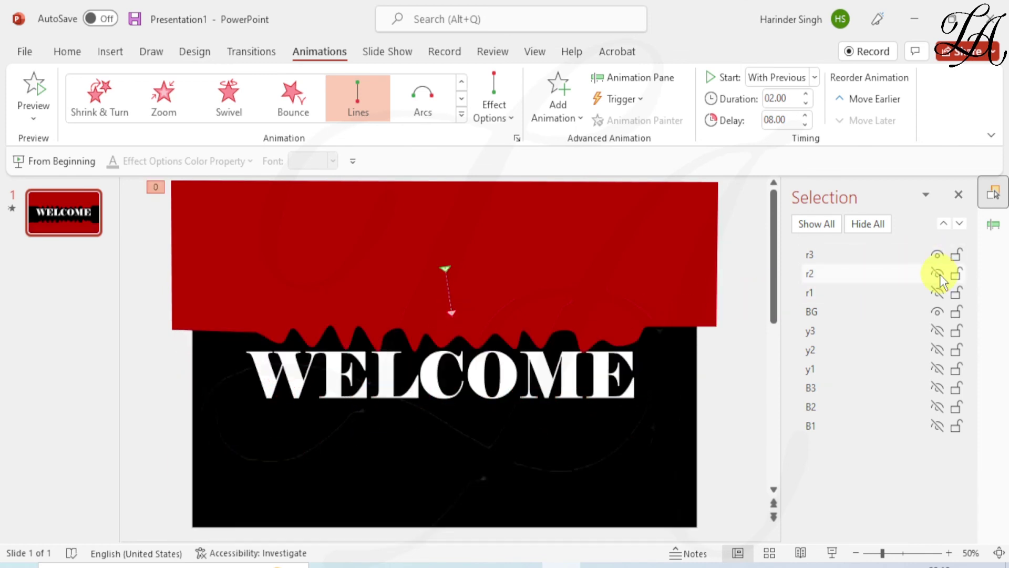
{"action": "left_click", "coordinate": [938, 254]}
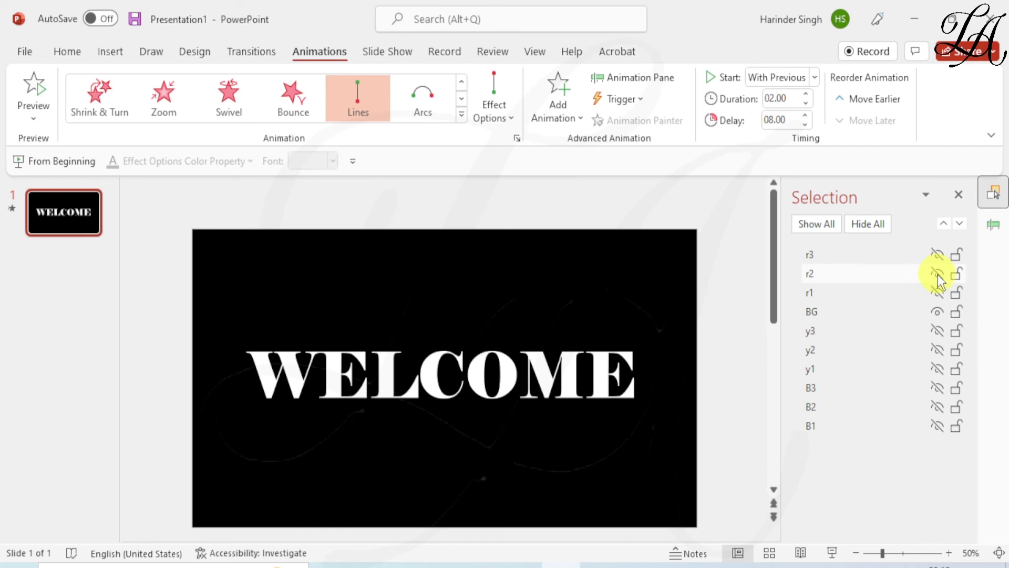
{"action": "left_click", "coordinate": [813, 224]}
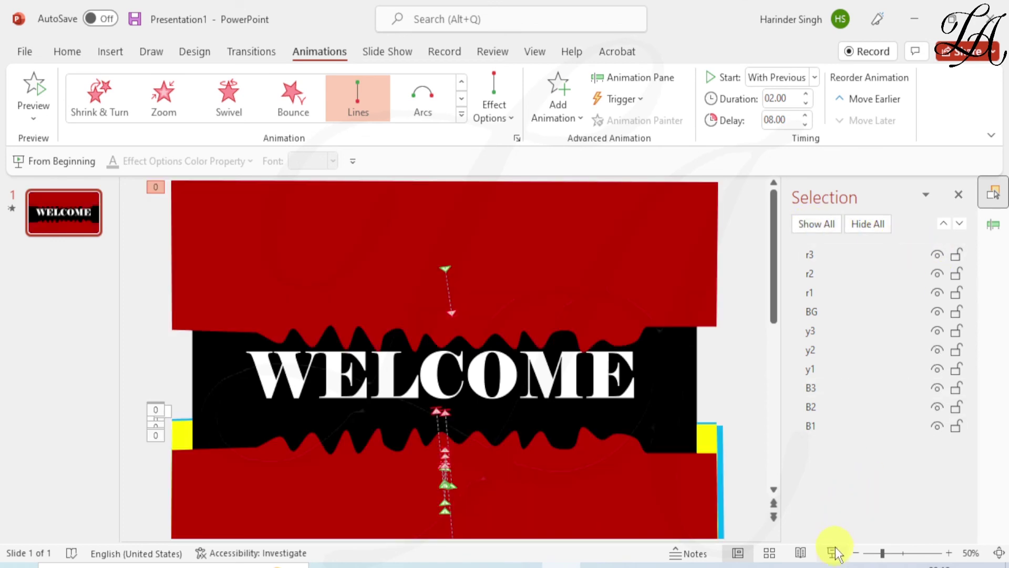
Step: Bring the BG cover to the front of all layers and play the slide show to check the waves
{"action": "left_click", "coordinate": [659, 411]}
{"action": "right_click", "coordinate": [659, 411]}
{"action": "left_click", "coordinate": [707, 325]}
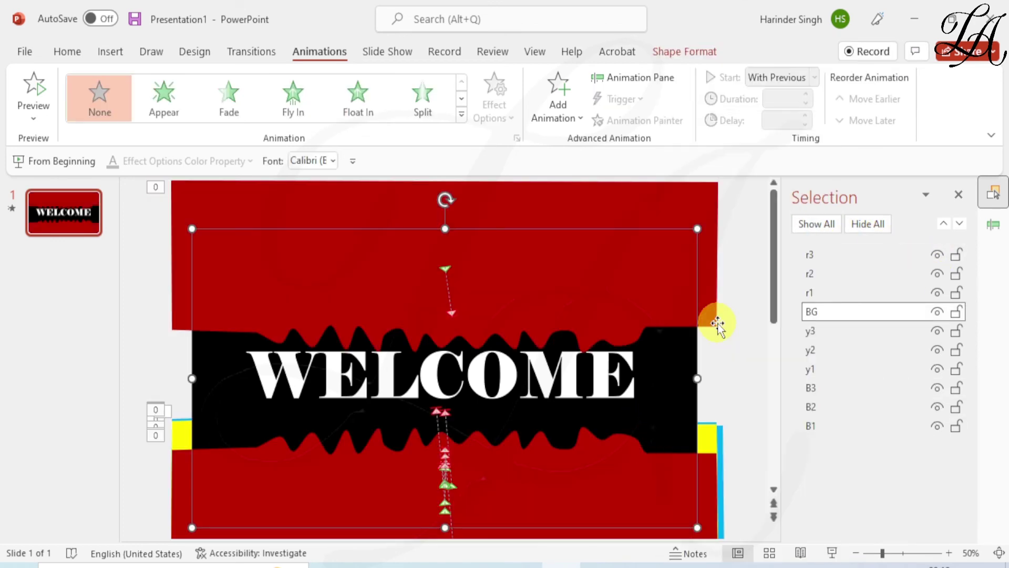
{"action": "left_click", "coordinate": [831, 553]}
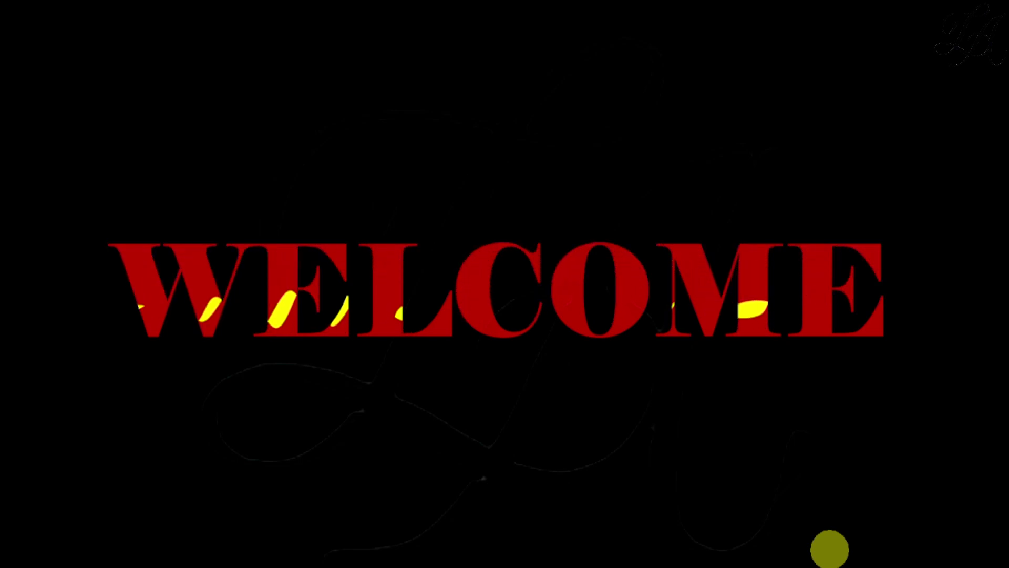
{"action": "key", "text": "Escape"}
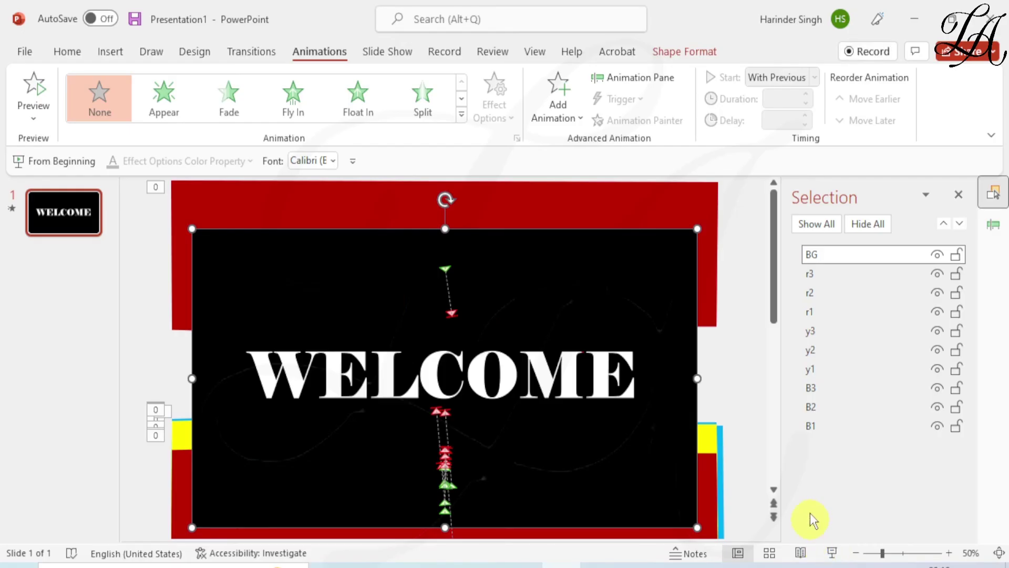
Step: Hide r1 and all the yellow and blue waves, and move BG below r1 in the layer order
{"action": "left_click", "coordinate": [939, 312]}
{"action": "left_click", "coordinate": [937, 330]}
{"action": "left_click", "coordinate": [938, 350]}
{"action": "left_click", "coordinate": [938, 369]}
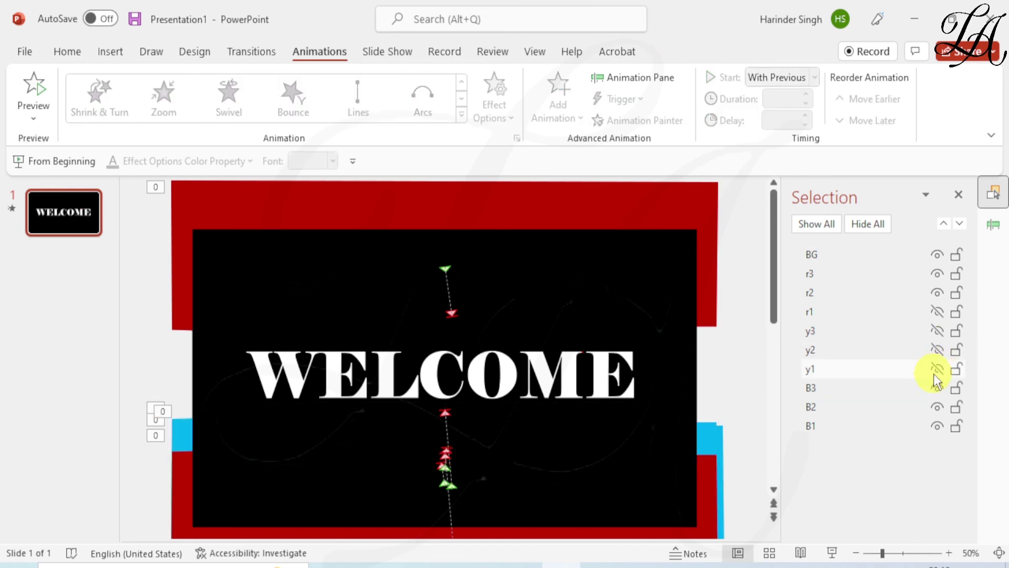
{"action": "left_click", "coordinate": [937, 387]}
{"action": "left_click", "coordinate": [937, 407]}
{"action": "left_click", "coordinate": [937, 426]}
{"action": "left_click_drag", "start_coordinate": [860, 252], "coordinate": [869, 322]}
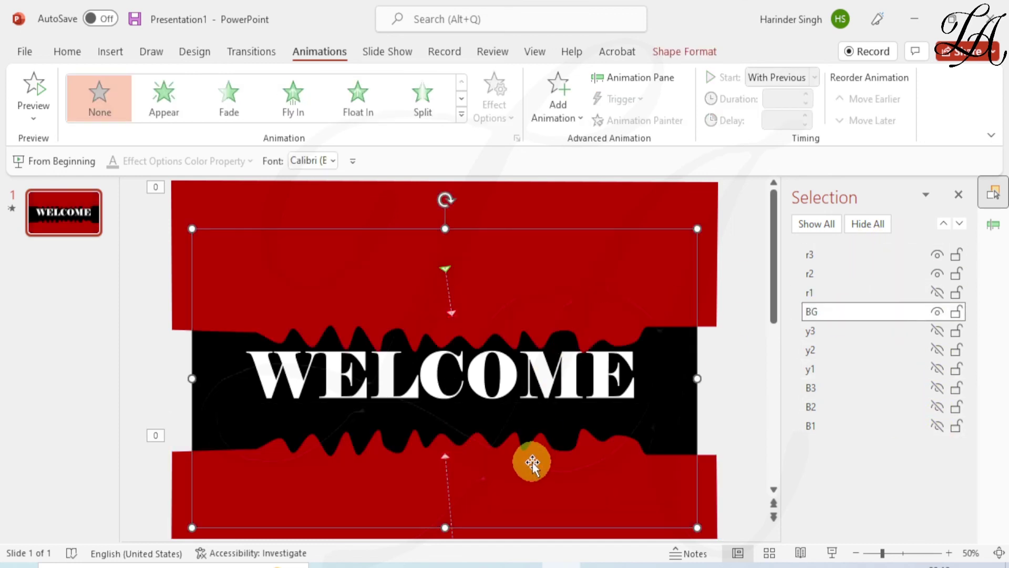
Step: Raise the end of r2's motion path slightly, and move r3 up with its path ending lower over WELCOME, checking the result in the slide show
{"action": "left_click", "coordinate": [444, 454]}
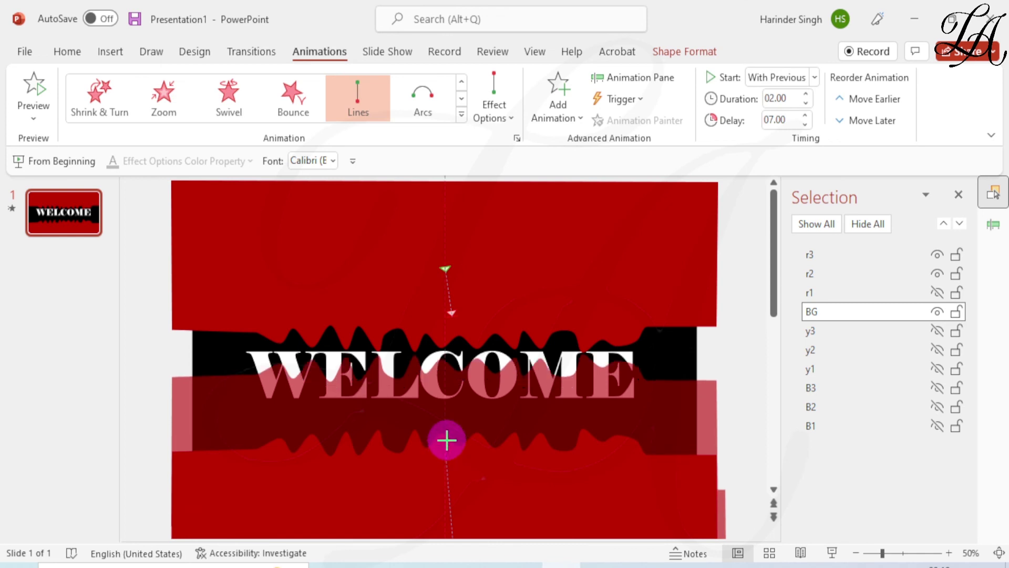
{"action": "left_click", "coordinate": [450, 311]}
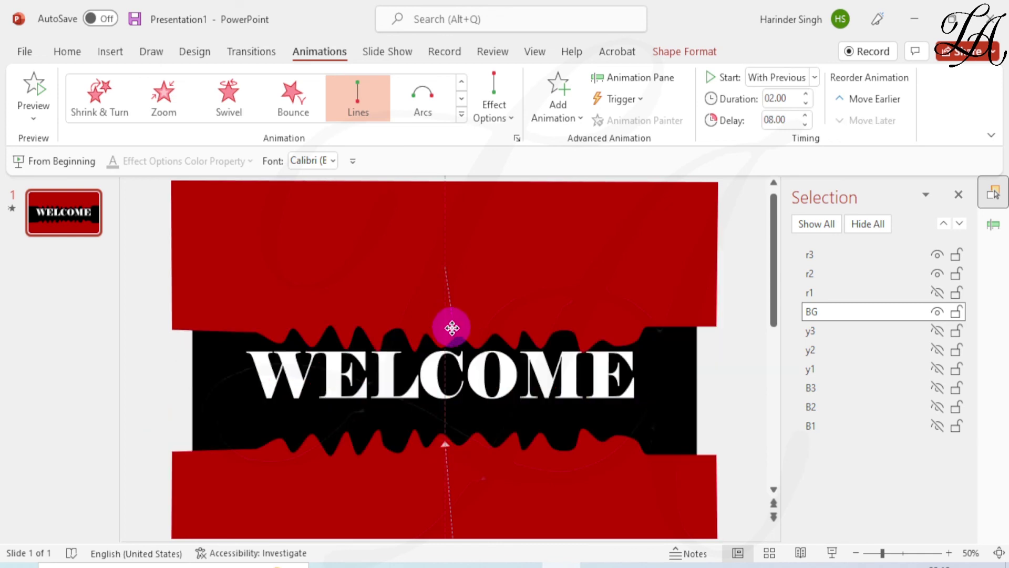
{"action": "left_click_drag", "start_coordinate": [452, 328], "coordinate": [452, 329]}
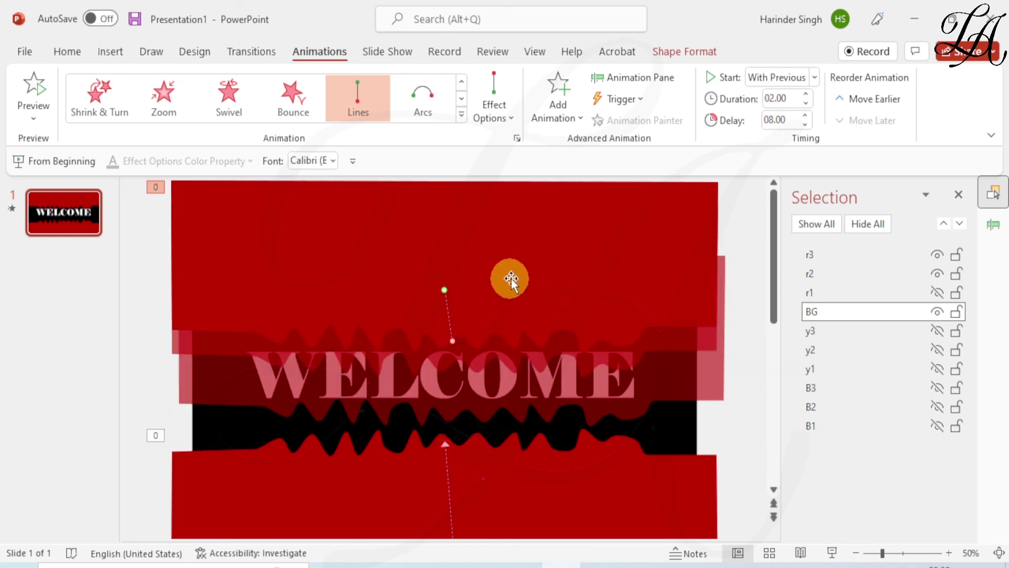
{"action": "left_click_drag", "start_coordinate": [517, 271], "coordinate": [522, 236]}
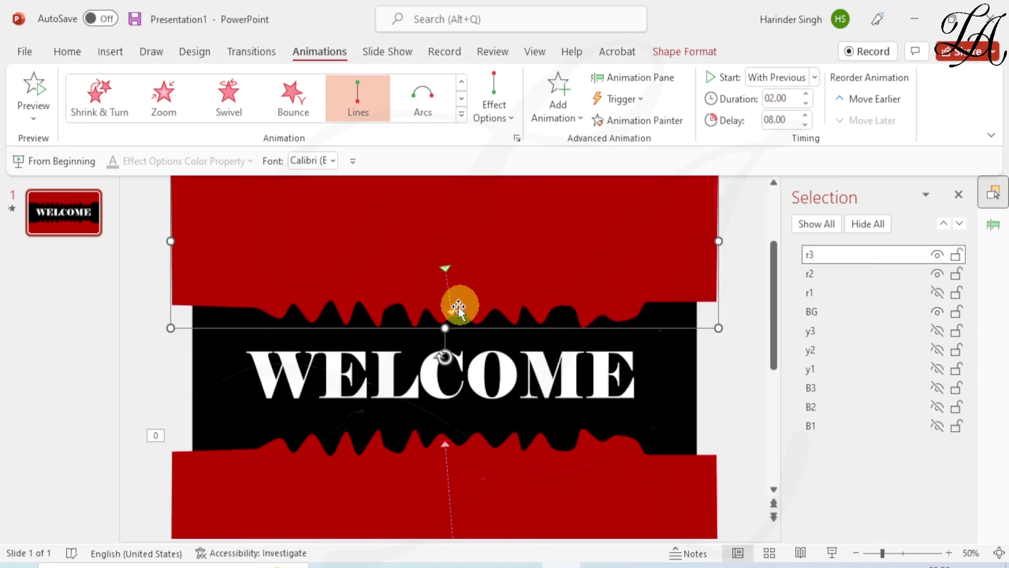
{"action": "left_click", "coordinate": [453, 309]}
{"action": "left_click_drag", "start_coordinate": [451, 311], "coordinate": [452, 345]}
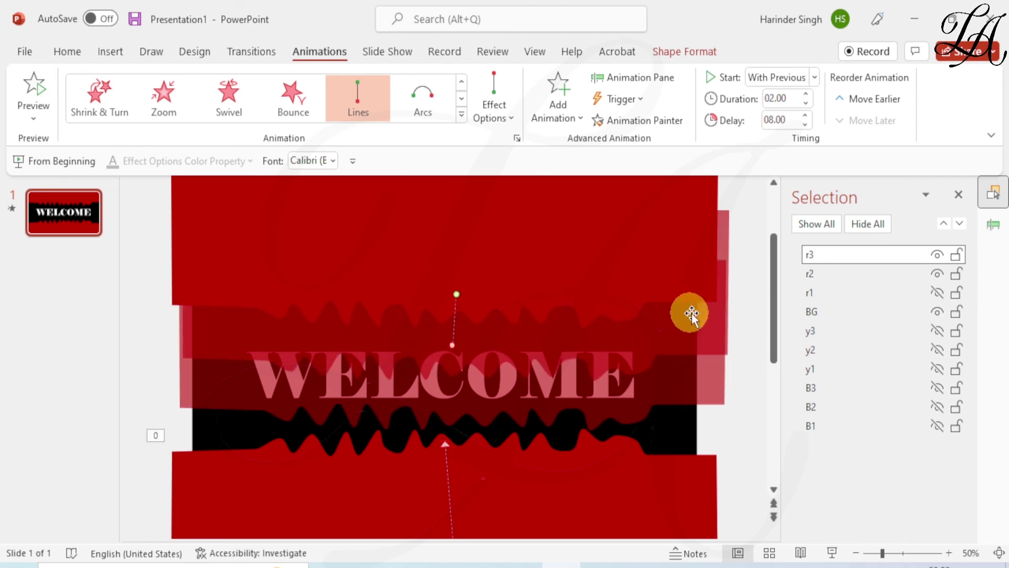
{"action": "left_click", "coordinate": [748, 323]}
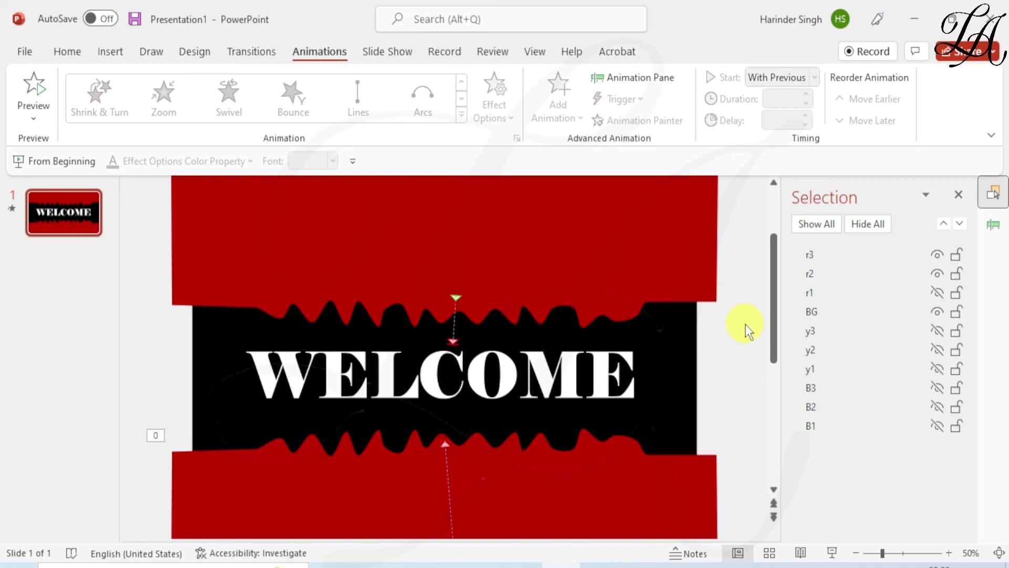
{"action": "left_click", "coordinate": [831, 553]}
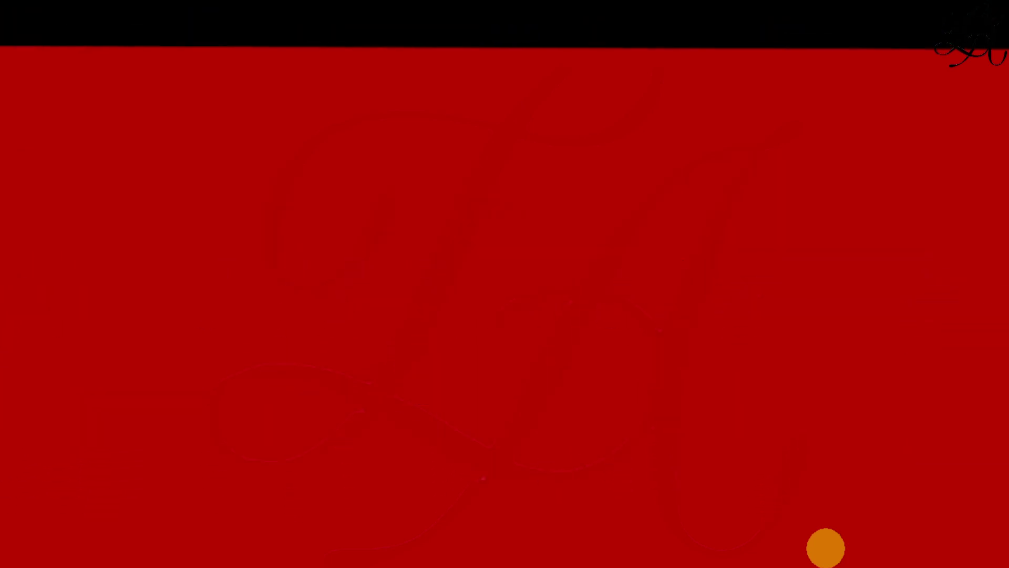
{"action": "key", "text": "Escape"}
Step: Reposition r3 slightly higher and rework its motion path into a longer vertical downward move that covers the WELCOME letters
{"action": "left_click", "coordinate": [519, 282]}
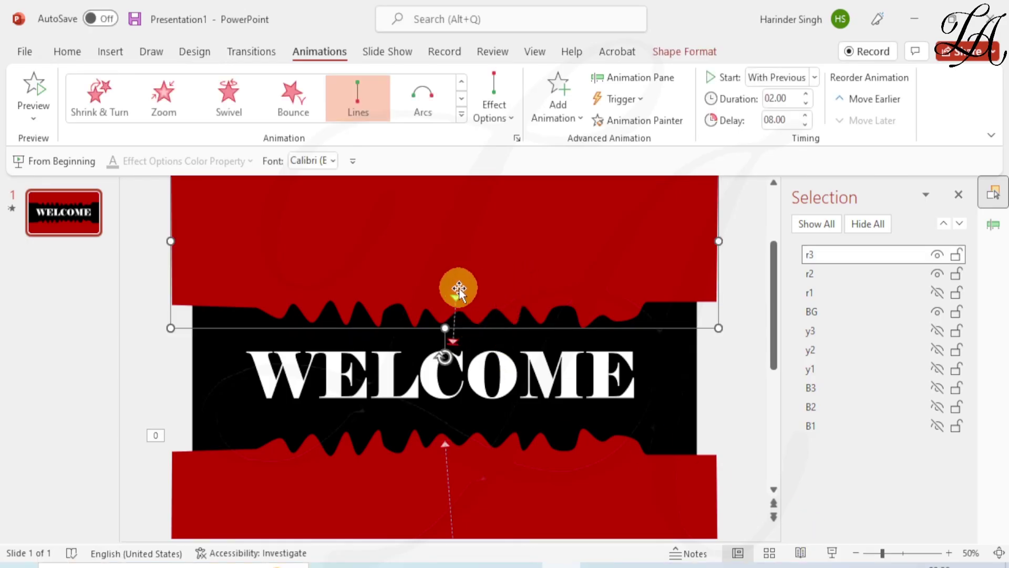
{"action": "left_click_drag", "start_coordinate": [456, 297], "coordinate": [452, 270]}
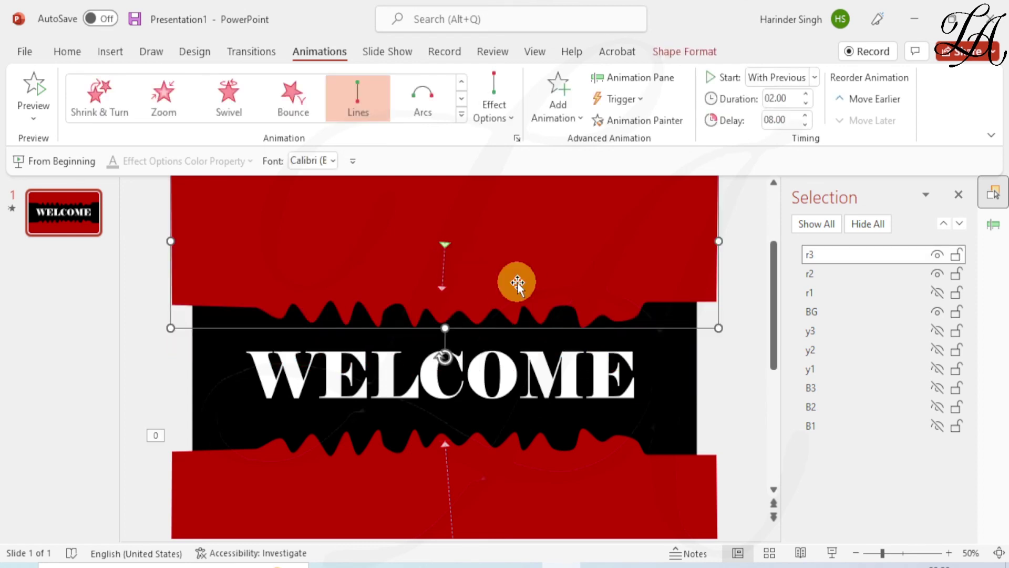
{"action": "mouse_move", "coordinate": [516, 283]}
{"action": "left_mouse_down"}
{"action": "mouse_move", "coordinate": [554, 244]}
{"action": "mouse_move", "coordinate": [526, 255]}
{"action": "mouse_move", "coordinate": [531, 263]}
{"action": "mouse_move", "coordinate": [504, 298]}
{"action": "left_mouse_up"}
{"action": "left_click", "coordinate": [449, 276]}
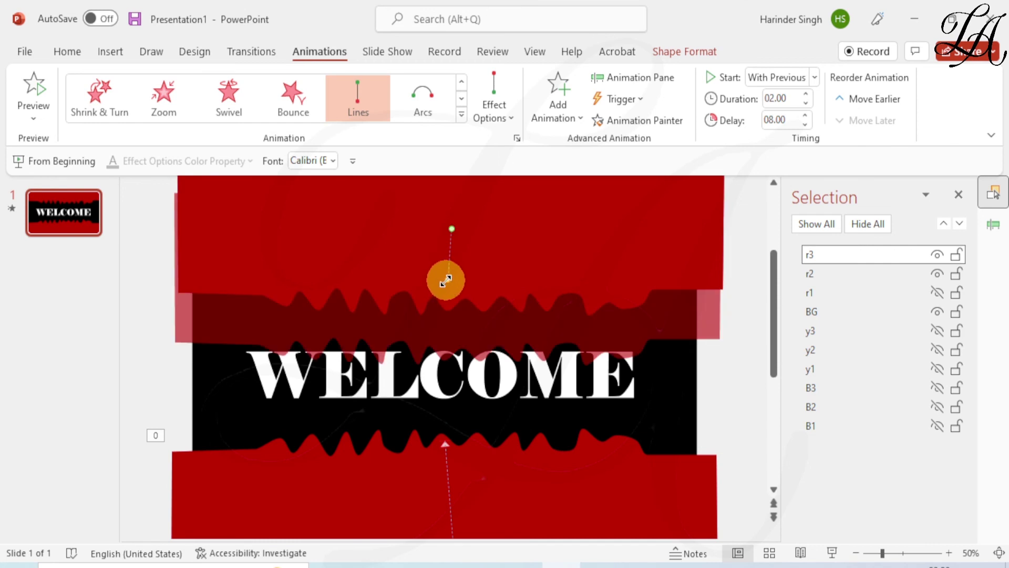
{"action": "left_click_drag", "start_coordinate": [446, 280], "coordinate": [452, 345]}
Step: Try ending r2's motion path higher so the wave rises above the WELCOME letters
{"action": "left_click", "coordinate": [473, 462]}
{"action": "left_click_drag", "start_coordinate": [445, 445], "coordinate": [443, 410]}
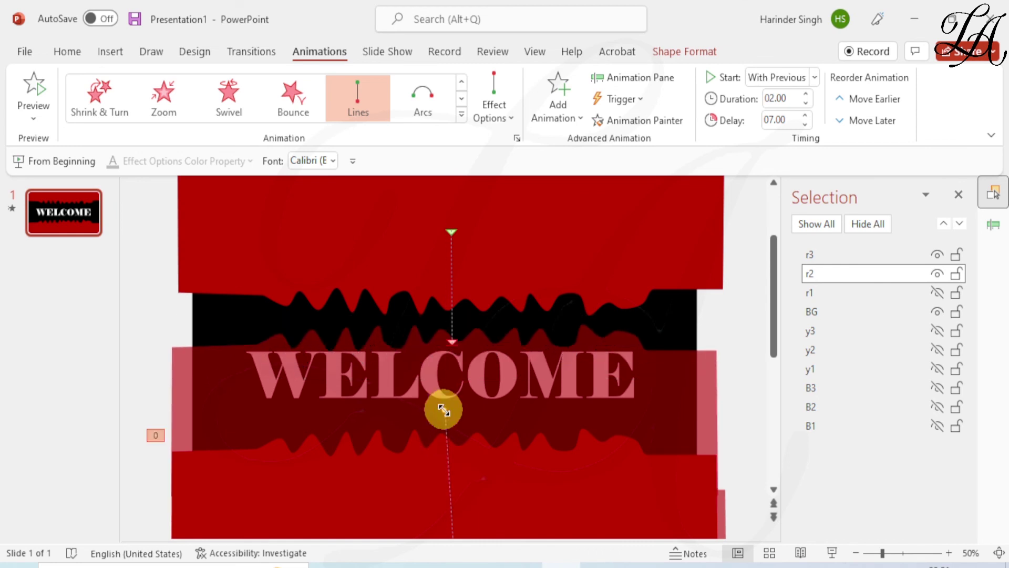
{"action": "left_click", "coordinate": [887, 256]}
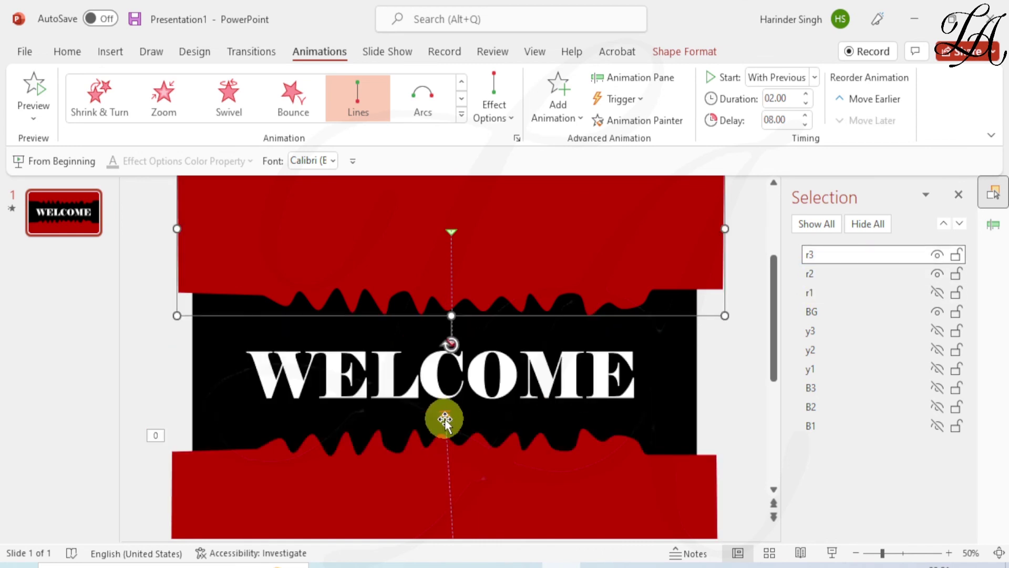
{"action": "left_click_drag", "start_coordinate": [443, 420], "coordinate": [441, 441]}
Step: Shorten the end of r3's vertical motion path and move the r3 wave down to just above the WELCOME letters
{"action": "left_click", "coordinate": [480, 275]}
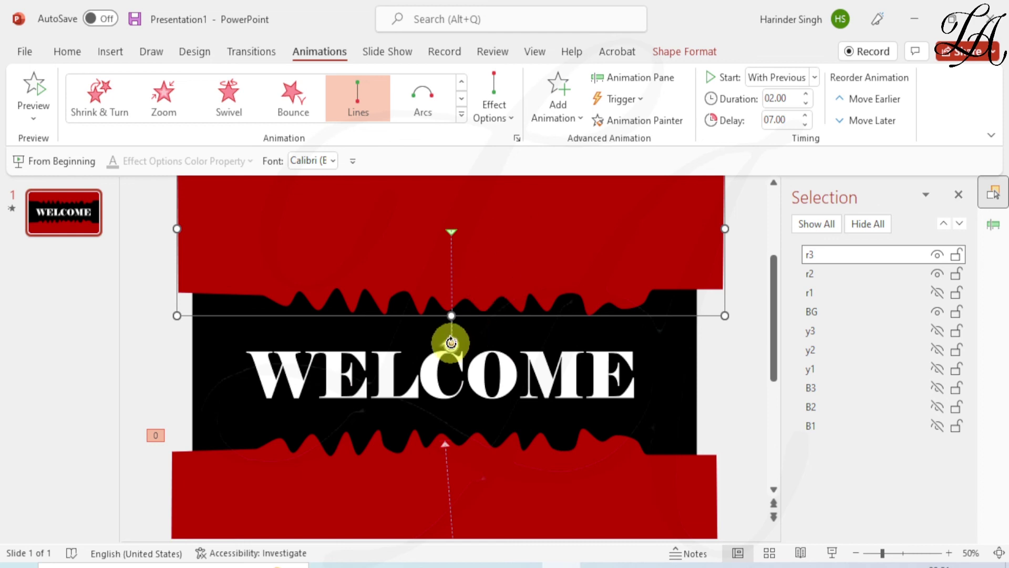
{"action": "scroll", "coordinate": [546, 352], "scroll_direction": "up", "scroll_amount": 3}
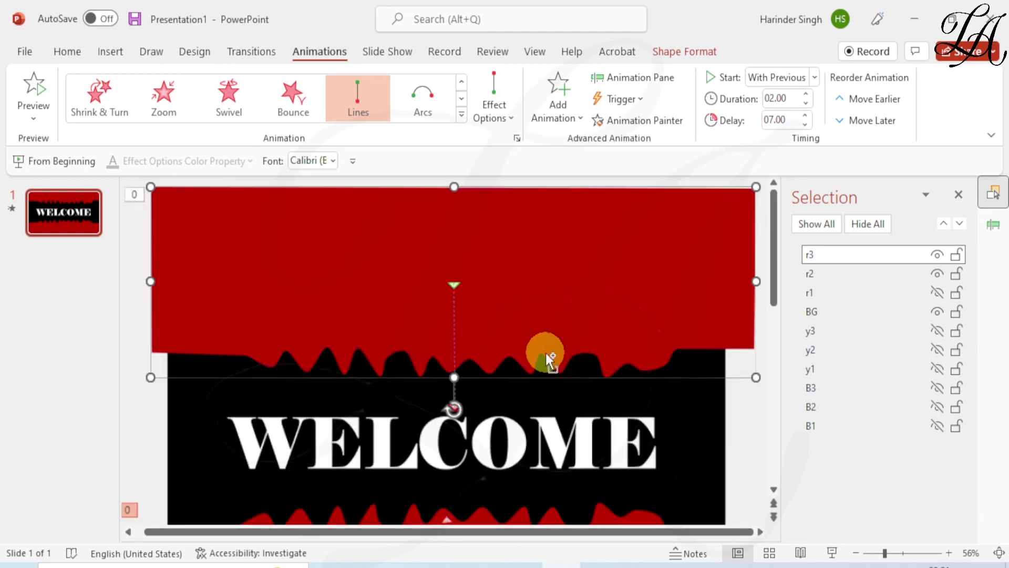
{"action": "scroll", "coordinate": [465, 409], "scroll_direction": "down", "scroll_amount": 2}
{"action": "left_click", "coordinate": [446, 449]}
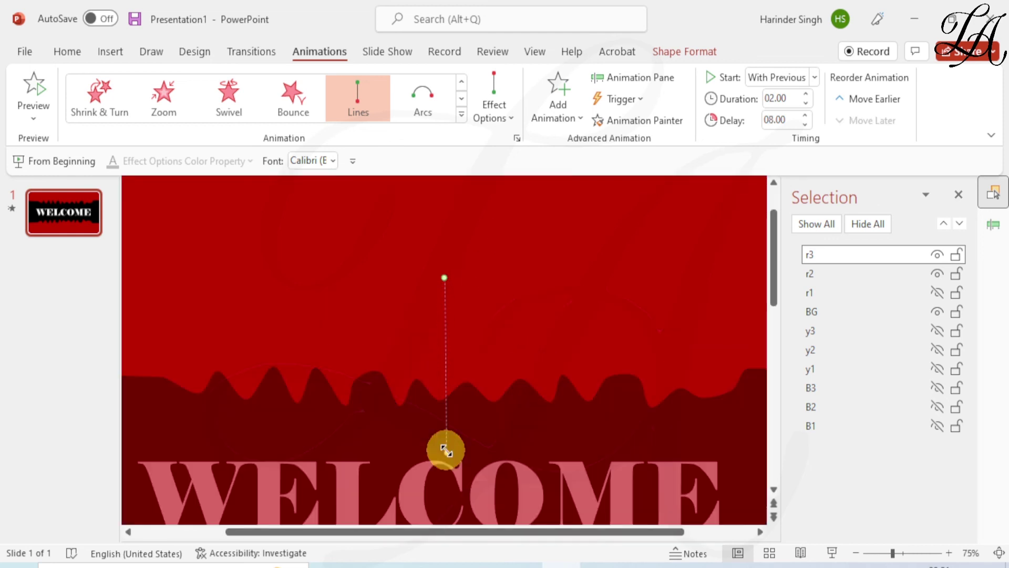
{"action": "left_click_drag", "start_coordinate": [445, 450], "coordinate": [444, 427]}
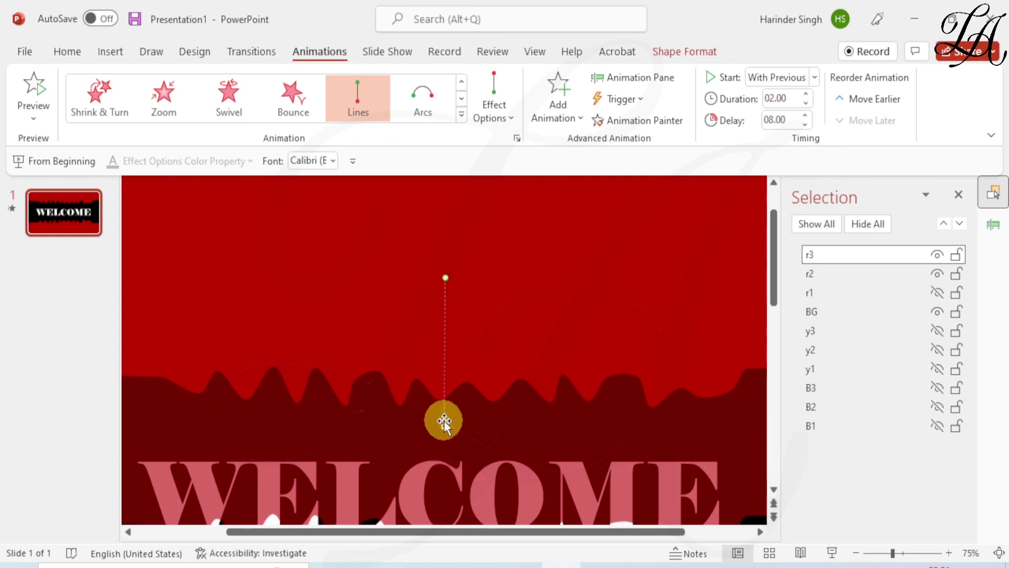
{"action": "scroll", "coordinate": [525, 317], "scroll_direction": "down", "scroll_amount": 5}
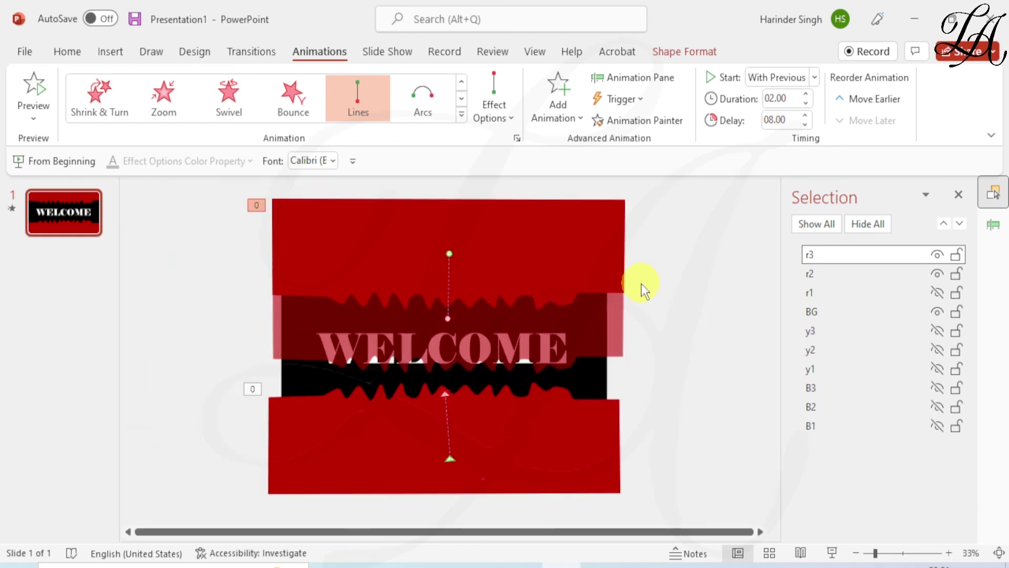
{"action": "left_click", "coordinate": [536, 249]}
{"action": "left_click_drag", "start_coordinate": [536, 248], "coordinate": [535, 264]}
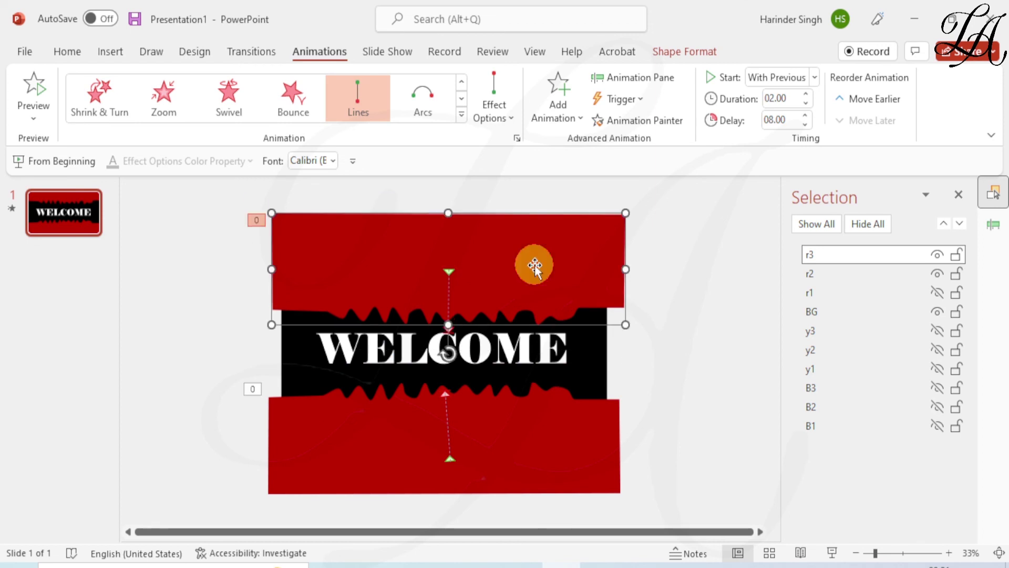
{"action": "left_click", "coordinate": [677, 298]}
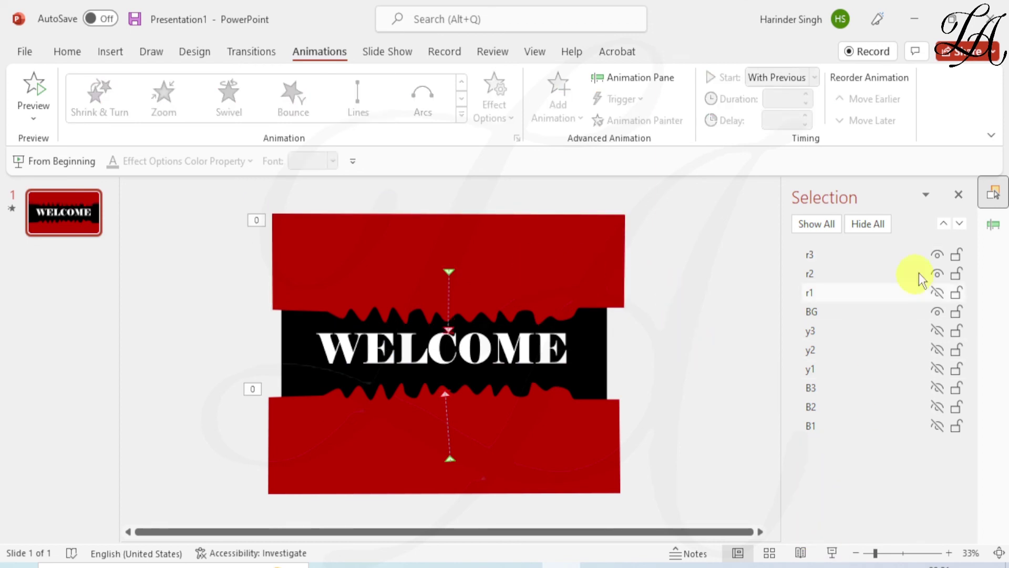
Step: Show all the layers, bring BG back to the front and play the slide show
{"action": "left_click", "coordinate": [810, 225]}
{"action": "left_click", "coordinate": [606, 332]}
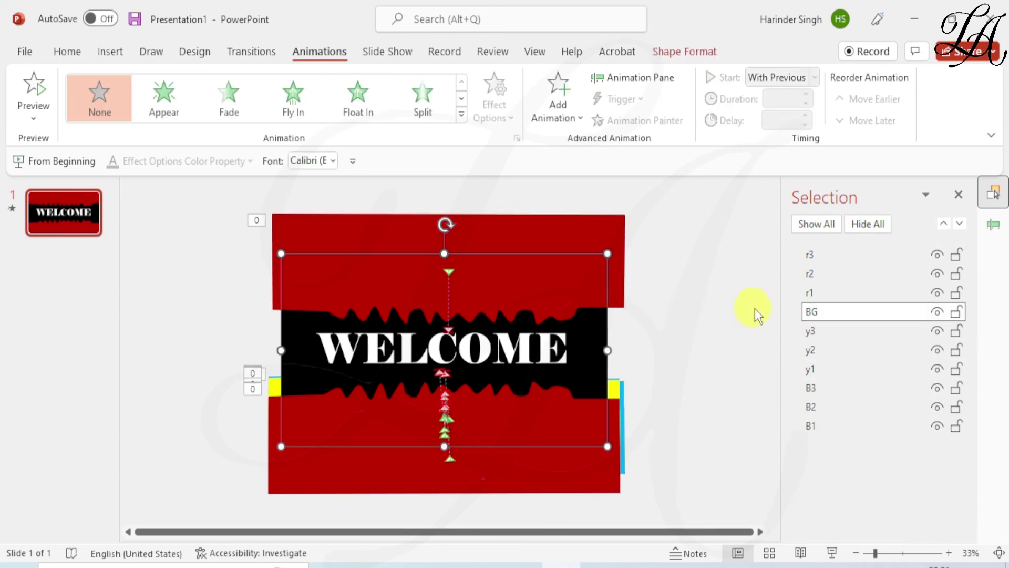
{"action": "left_click_drag", "start_coordinate": [812, 312], "coordinate": [814, 252]}
{"action": "left_click", "coordinate": [656, 324]}
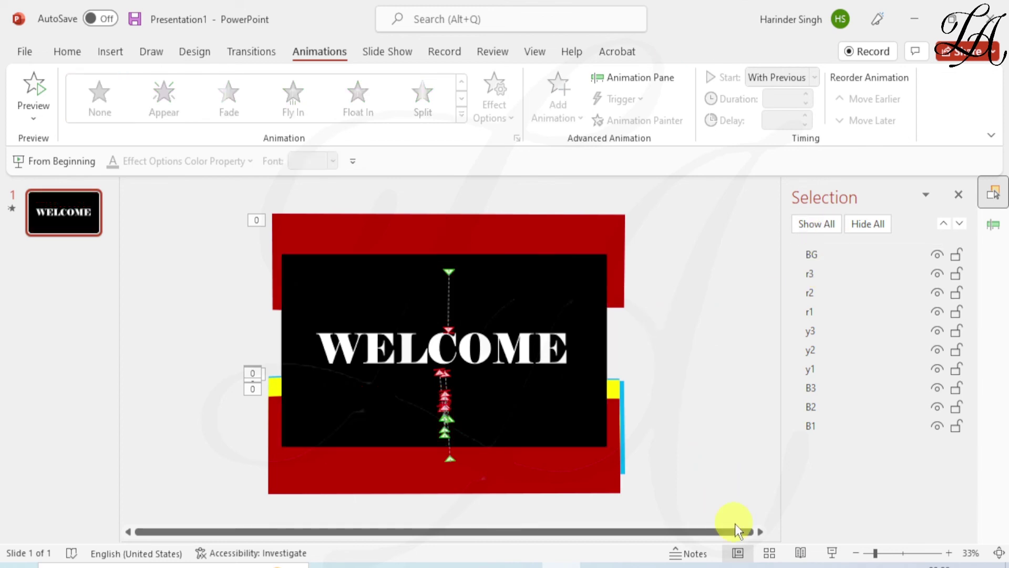
{"action": "left_click", "coordinate": [833, 553]}
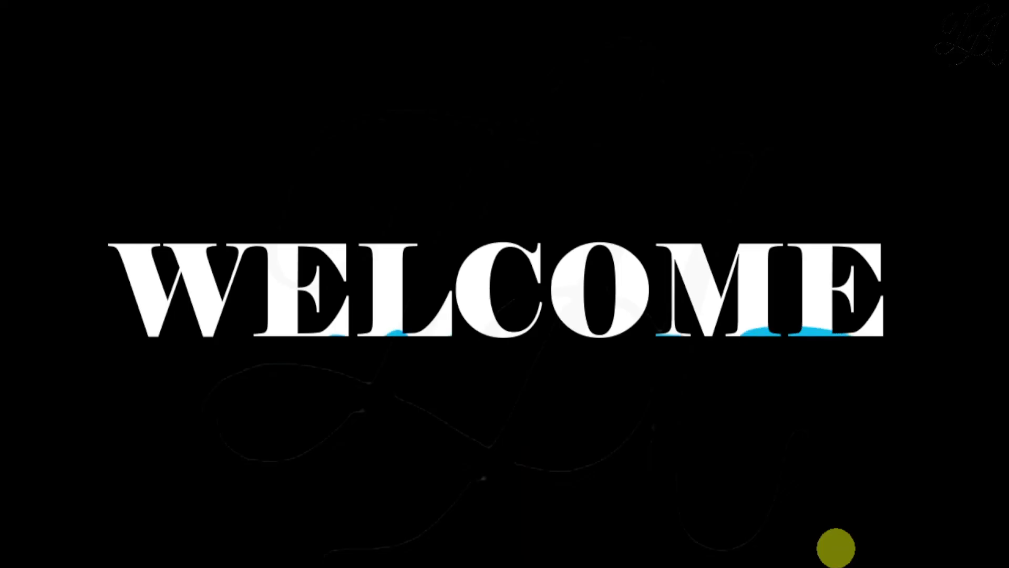